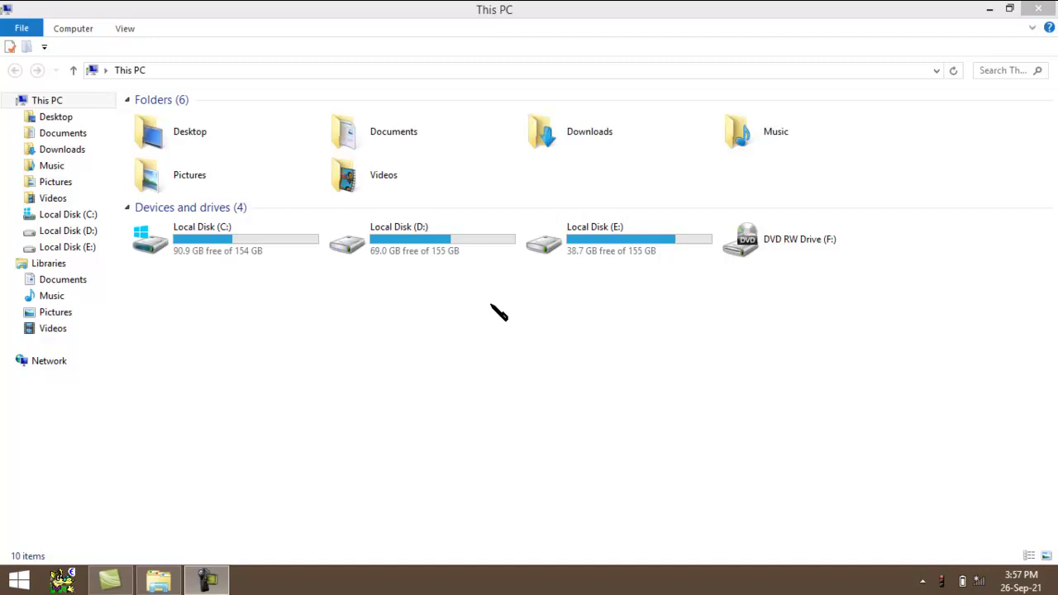
# Browse from Local Disk (D:) to files\ht\New folder and select 0215.pdf
pyautogui.doubleClick(504, 245)
pyautogui.press('Down')
pyautogui.press('Down')
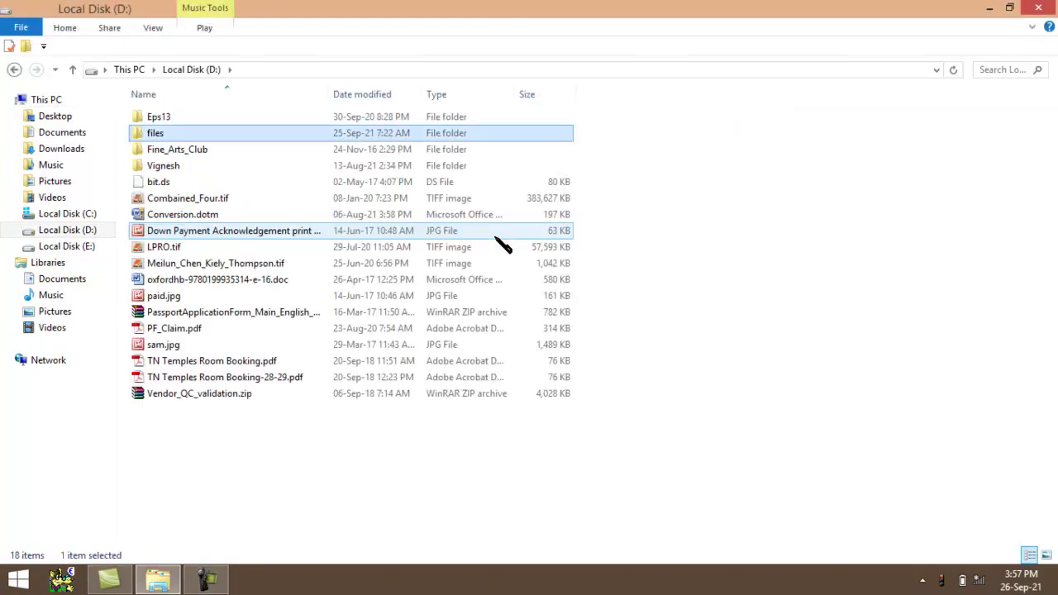
pyautogui.press('Return')
pyautogui.press('Down')
pyautogui.press('Down')
pyautogui.press('Return')
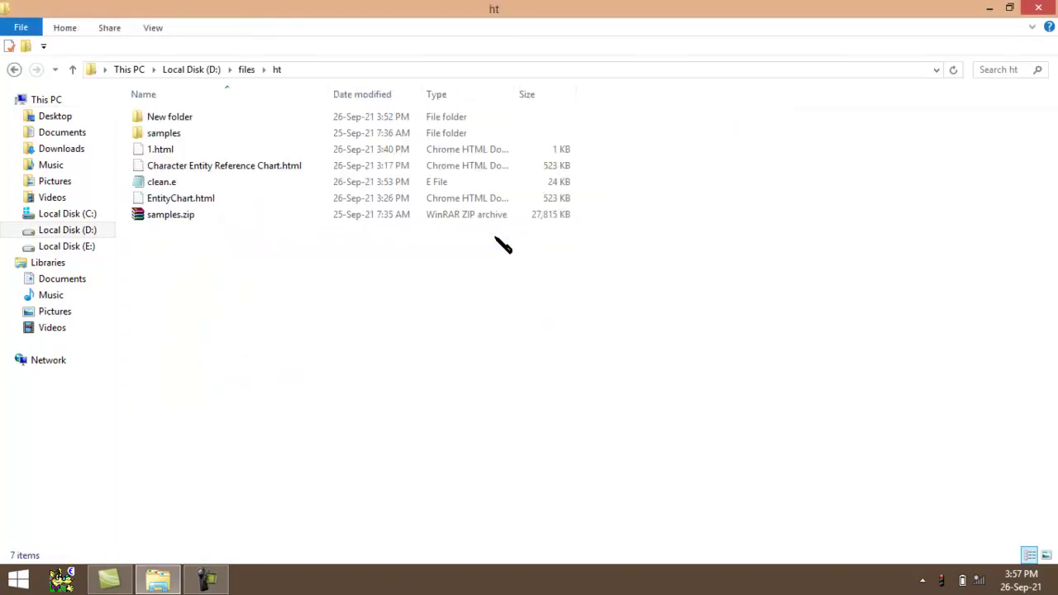
pyautogui.press('Down')
pyautogui.press('Up')
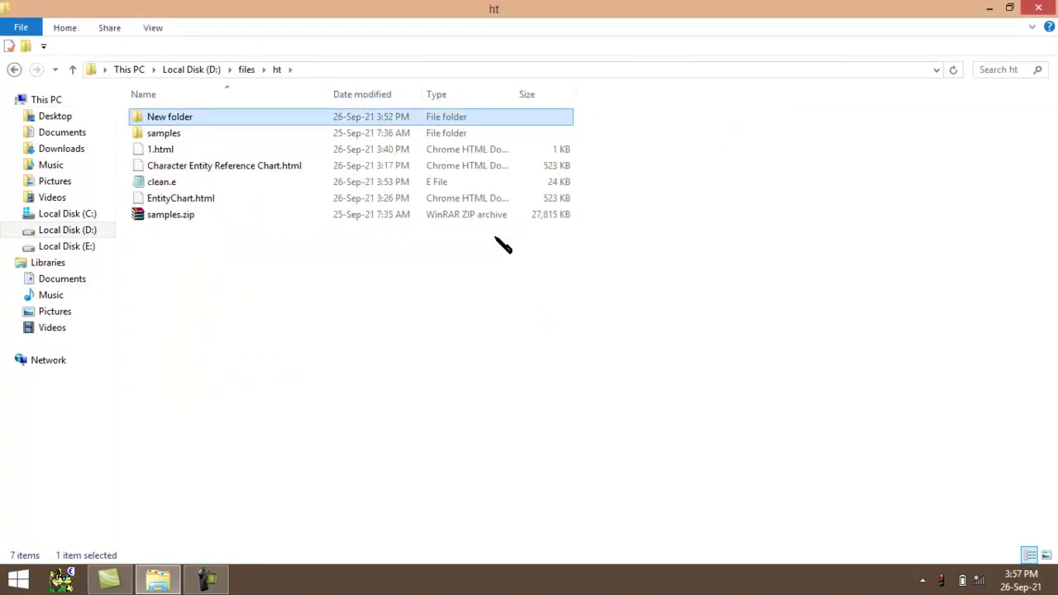
pyautogui.press('Return')
pyautogui.press('Down')
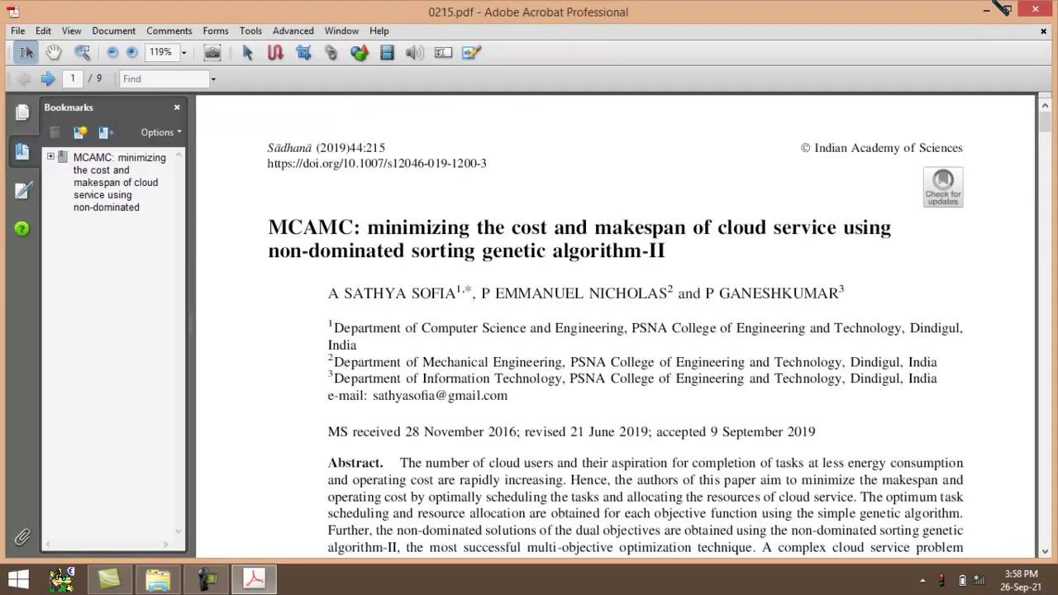
# Check the reference page 9 of 0215.pdf, then open 445-452.pdf from New folder
pyautogui.press('End')
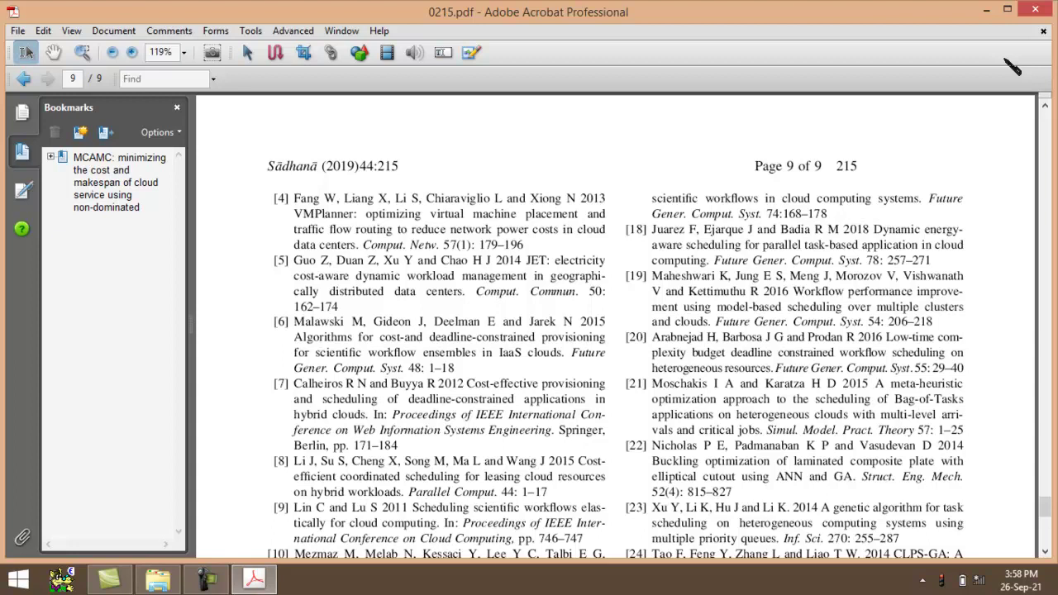
pyautogui.hotkey('alt', 'Tab')
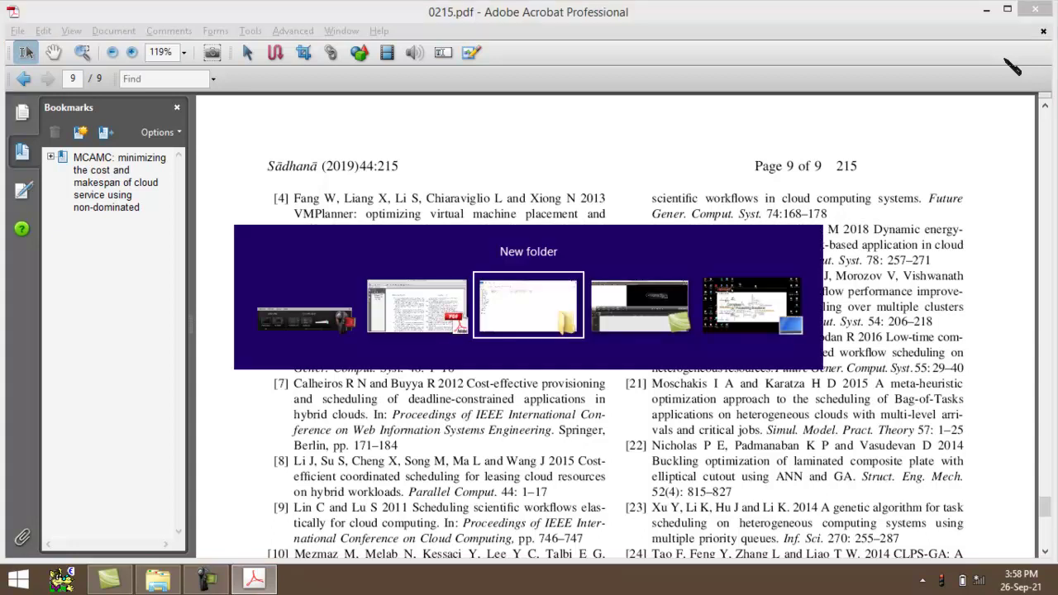
pyautogui.press('Down')
pyautogui.press('Return')
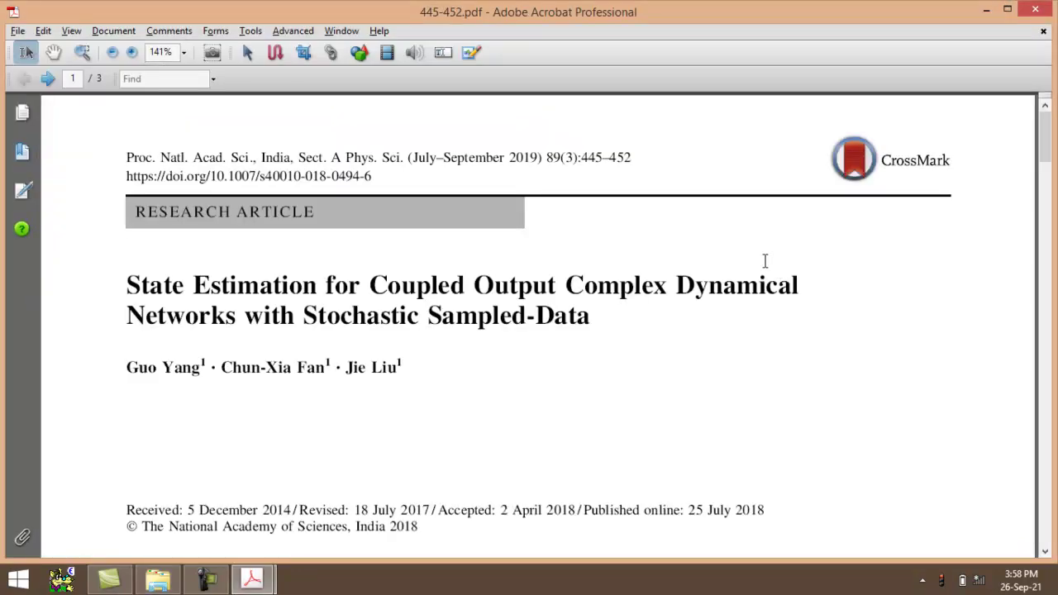
# Find the References section of 445-452.pdf and select entries 1 through 21
pyautogui.scroll(-10, 755, 302)
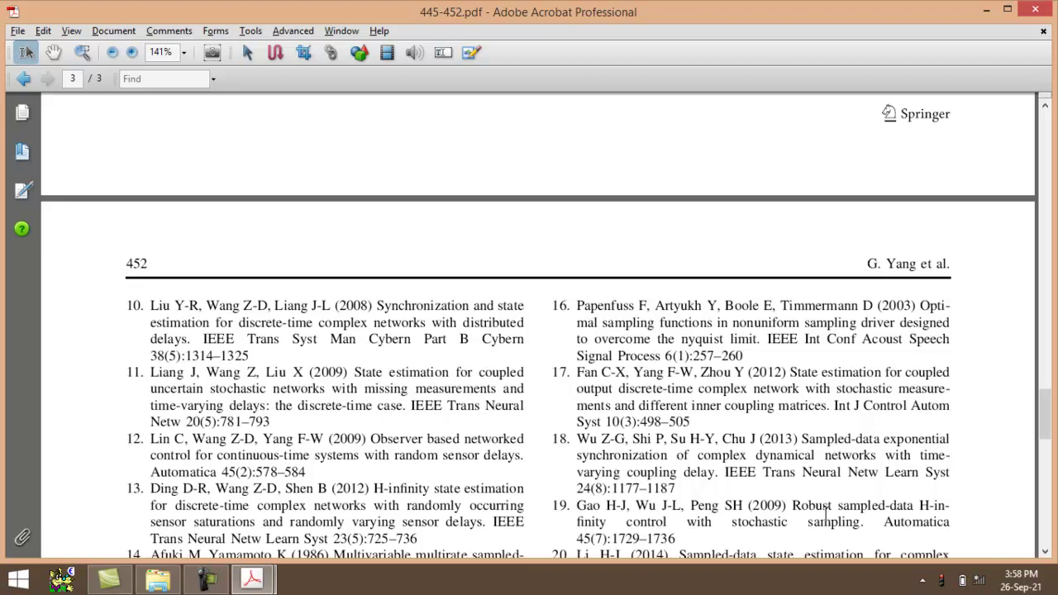
pyautogui.scroll(5, 826, 513)
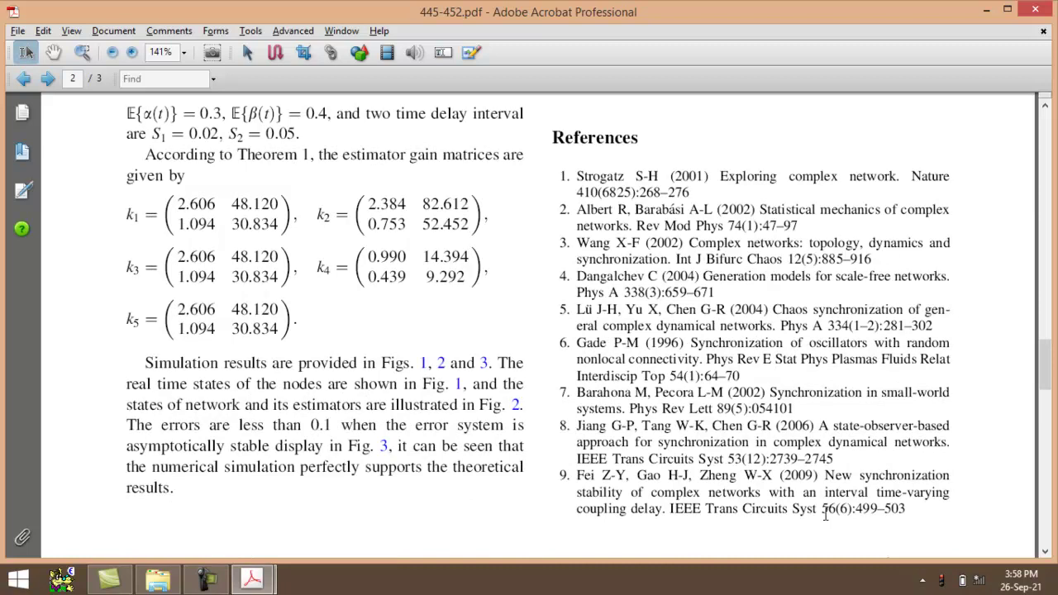
pyautogui.scroll(-10, 826, 513)
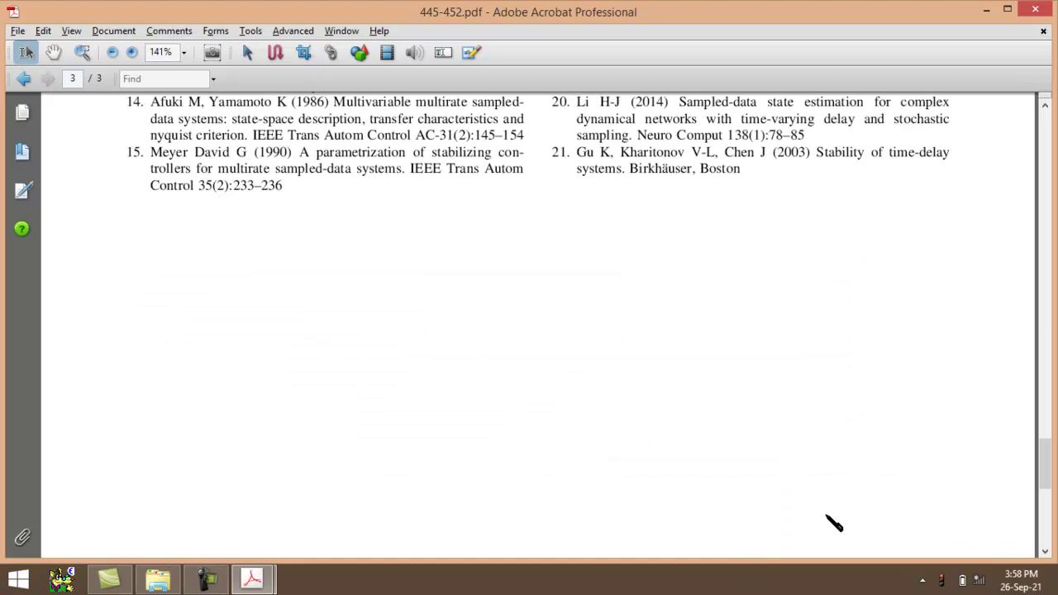
pyautogui.hotkey('alt', 'Tab')
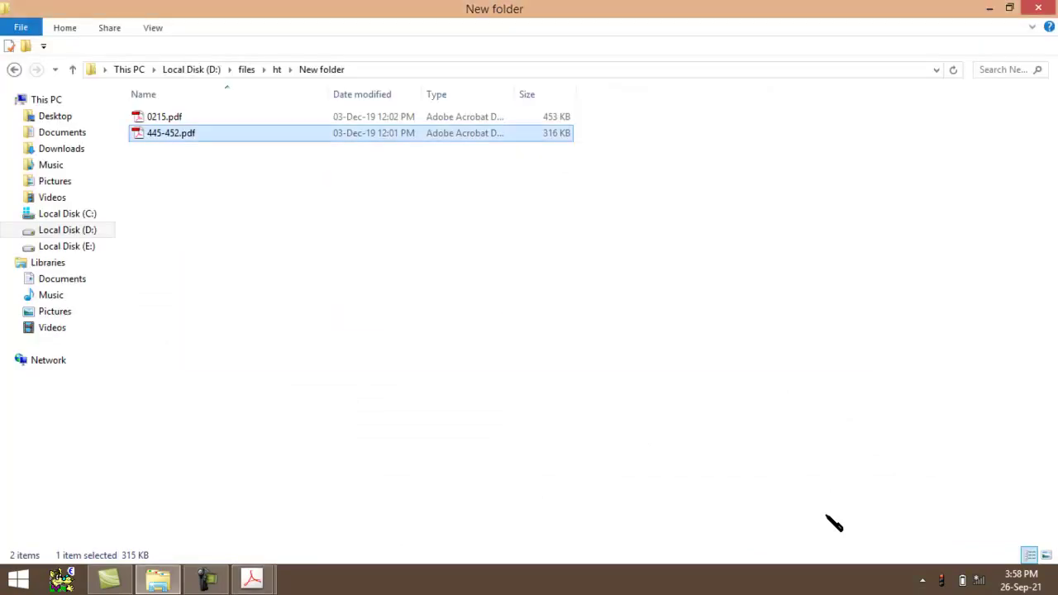
pyautogui.hotkey('alt', 'Tab')
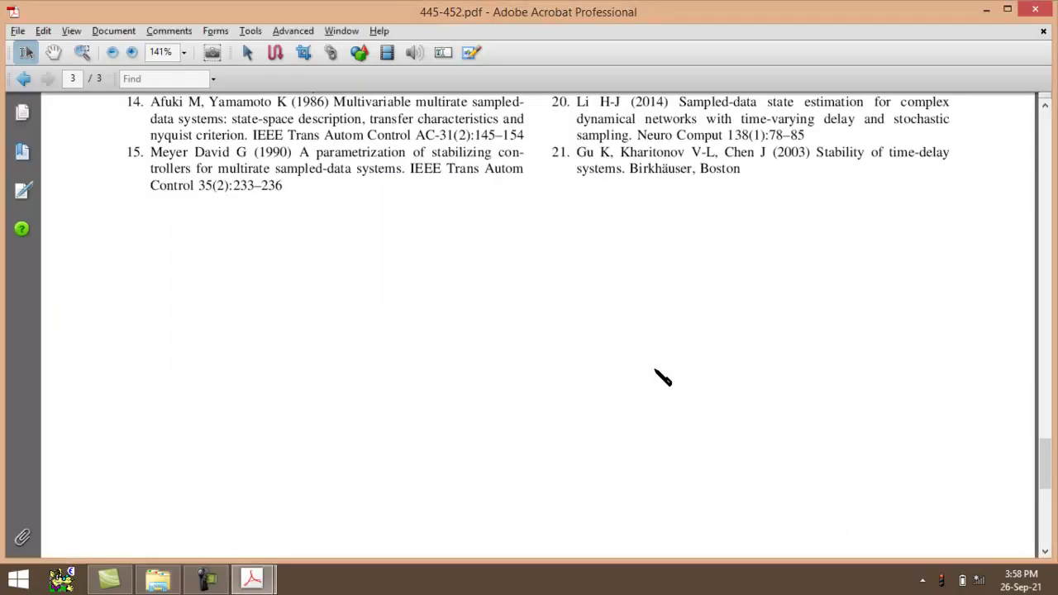
pyautogui.scroll(10, 655, 371)
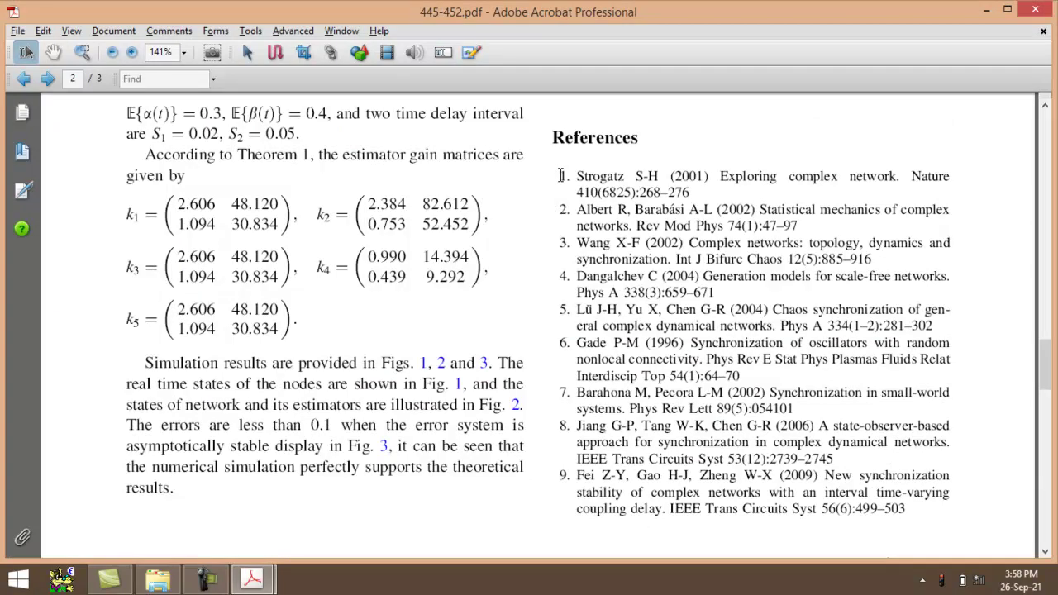
pyautogui.moveTo(560, 175)
pyautogui.mouseDown()
pyautogui.moveTo(716, 289)
pyautogui.moveTo(826, 516)
pyautogui.moveTo(748, 591)
pyautogui.moveTo(794, 590)
pyautogui.moveTo(797, 514)
pyautogui.mouseUp()
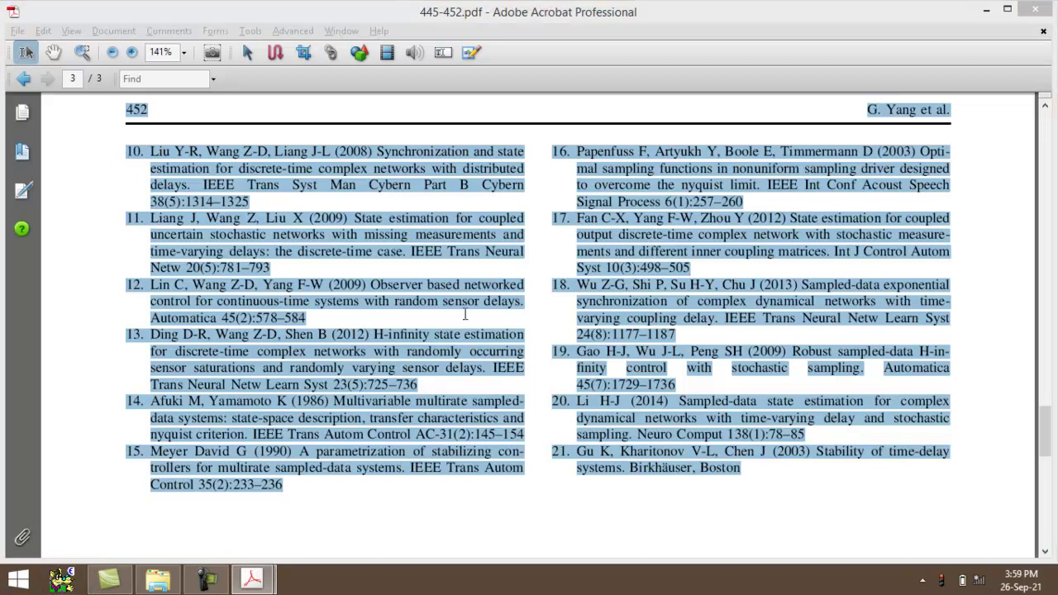
# Create d:\files\ht\1.xml in Epsilon and paste the copied references into it
pyautogui.click(61, 579)
pyautogui.hotkey('ctrl', 'x')
pyautogui.hotkey('ctrl', 'f')
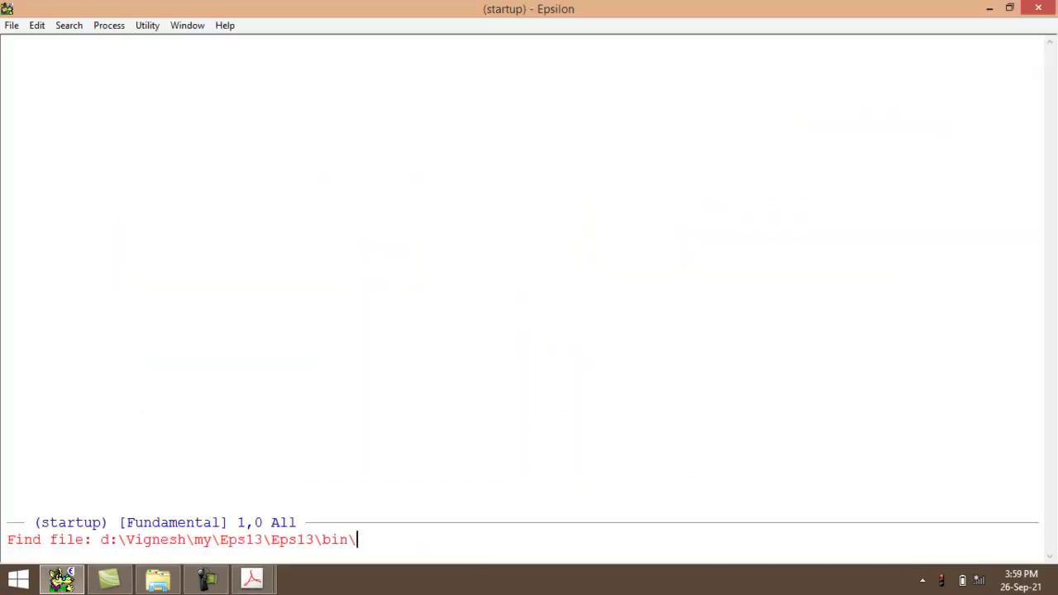
pyautogui.hotkey('shift', 'ctrl', 'Left')
pyautogui.hotkey('shift', 'ctrl', 'Left')
pyautogui.hotkey('shift', 'ctrl', 'Left')
pyautogui.hotkey('shift', 'ctrl', 'Left')
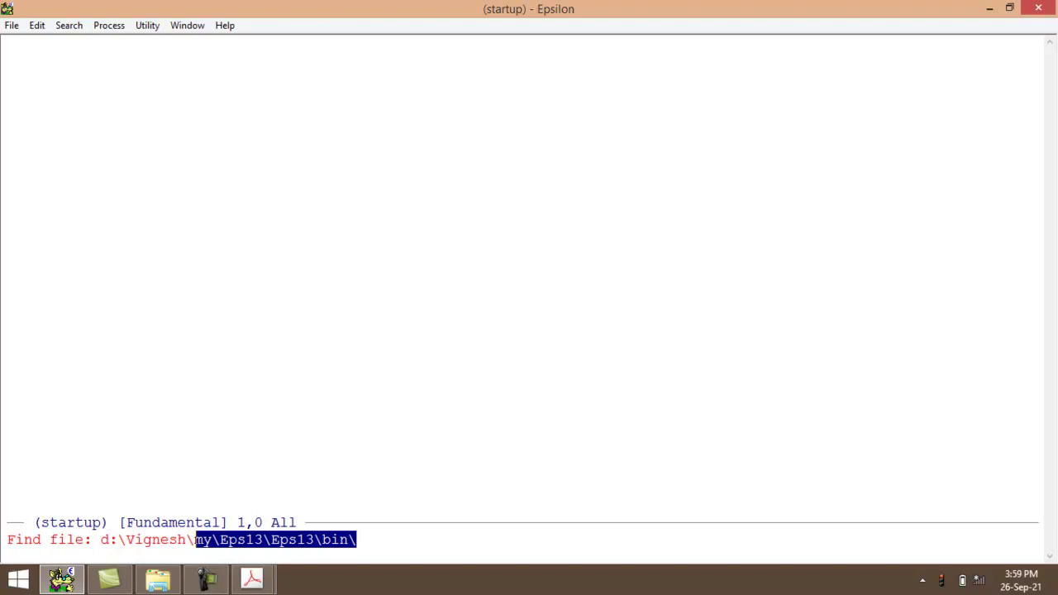
pyautogui.hotkey('shift', 'ctrl', 'Left')
pyautogui.write('files\\')
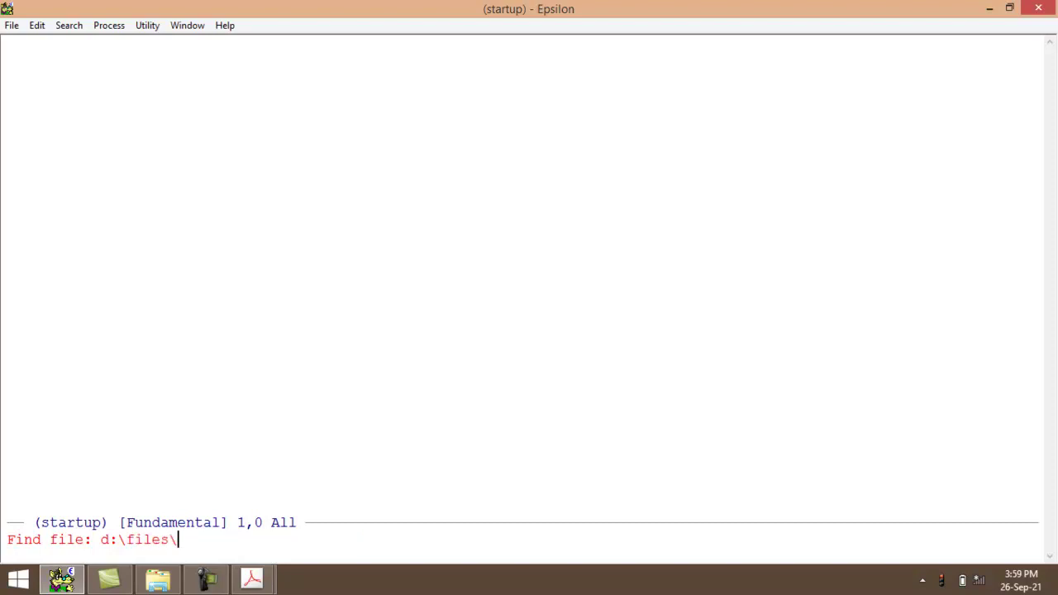
pyautogui.write('ht\\')
pyautogui.write('1.xml')
pyautogui.press('Return')
pyautogui.hotkey('ctrl', 'y')
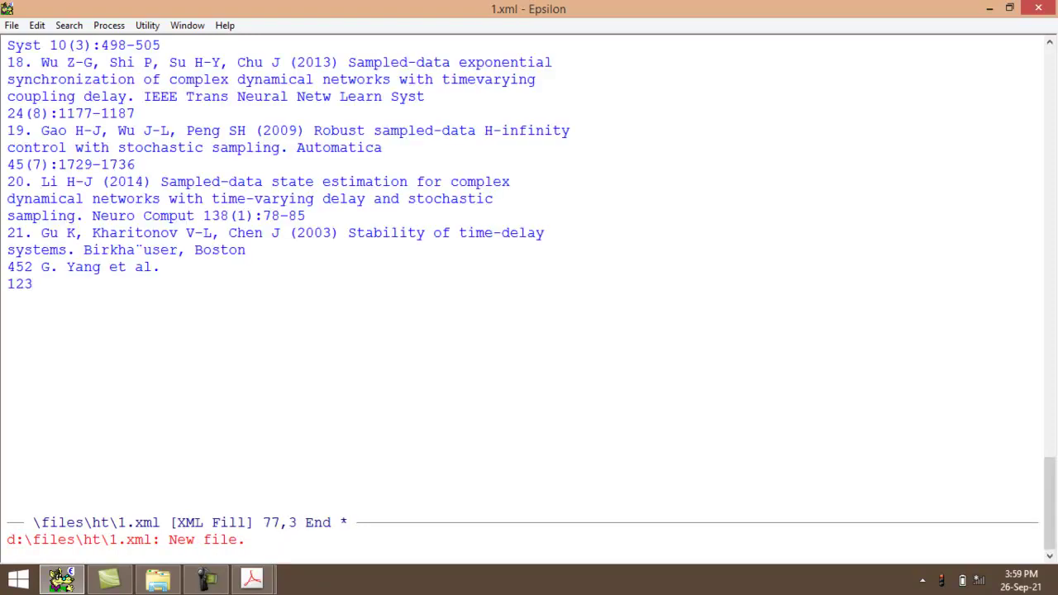
# Select the first line break and use it as the query-replace search text
pyautogui.hotkey('ctrl', 'Home')
pyautogui.press('Down')
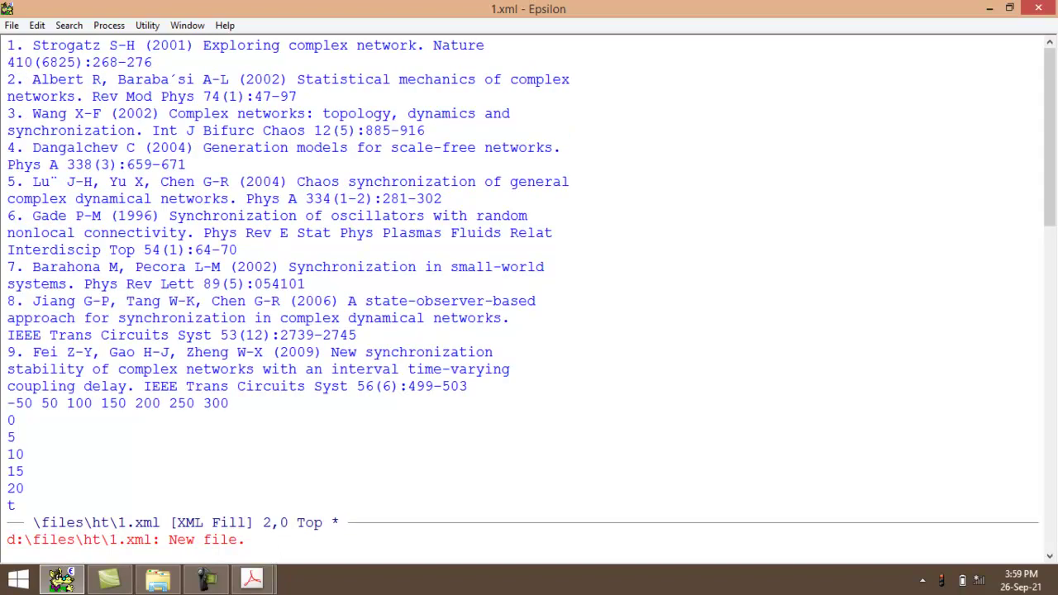
pyautogui.hotkey('shift', 'Left')
pyautogui.hotkey('alt', '%')
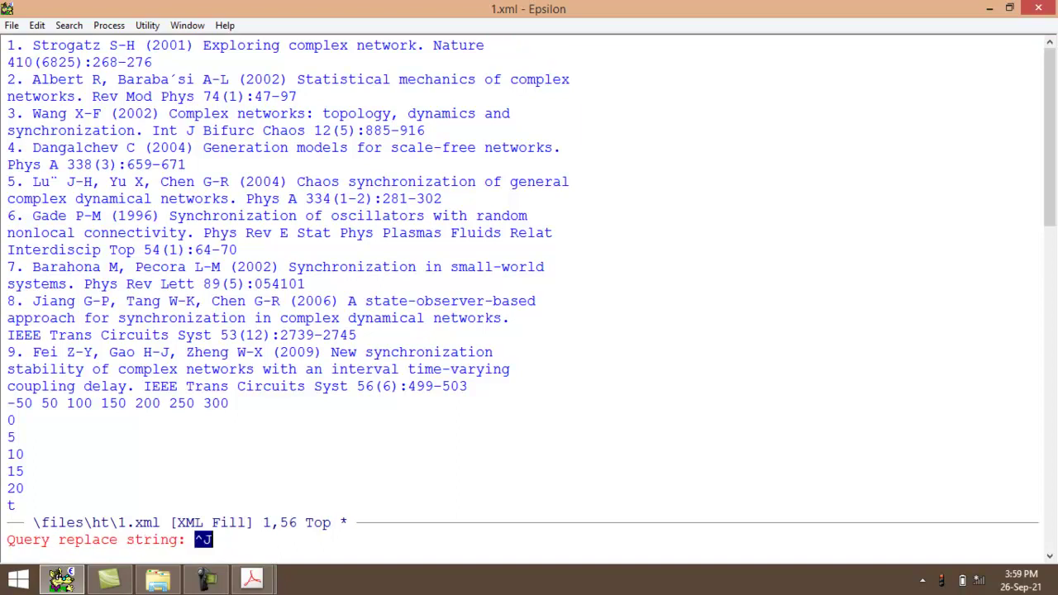
pyautogui.press('Return')
pyautogui.press('Return')
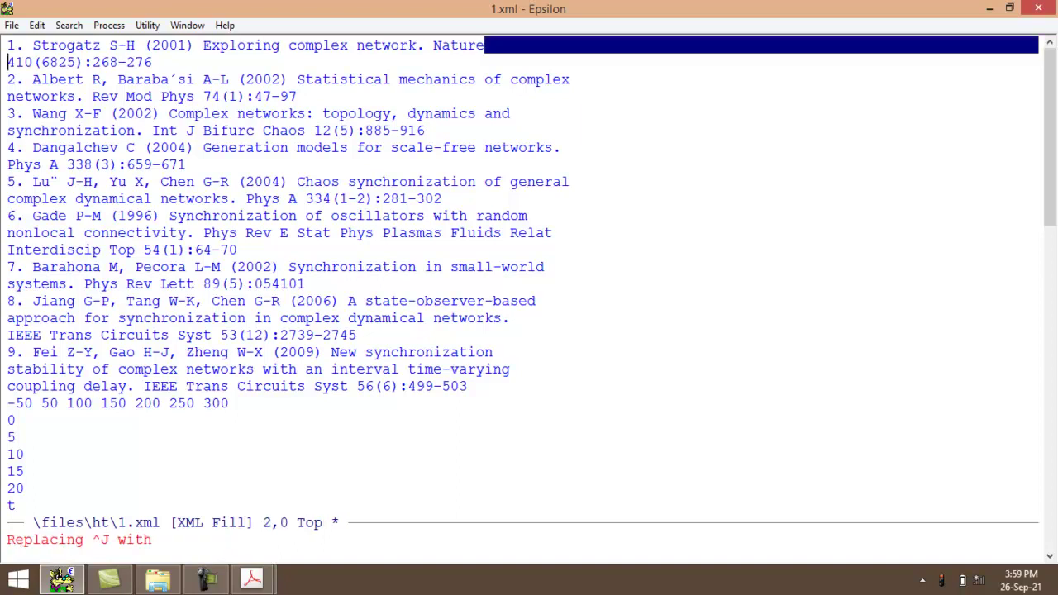
# Replace all line breaks with spaces, then start a regex replace for ([0-9]+)\
pyautogui.press('!')
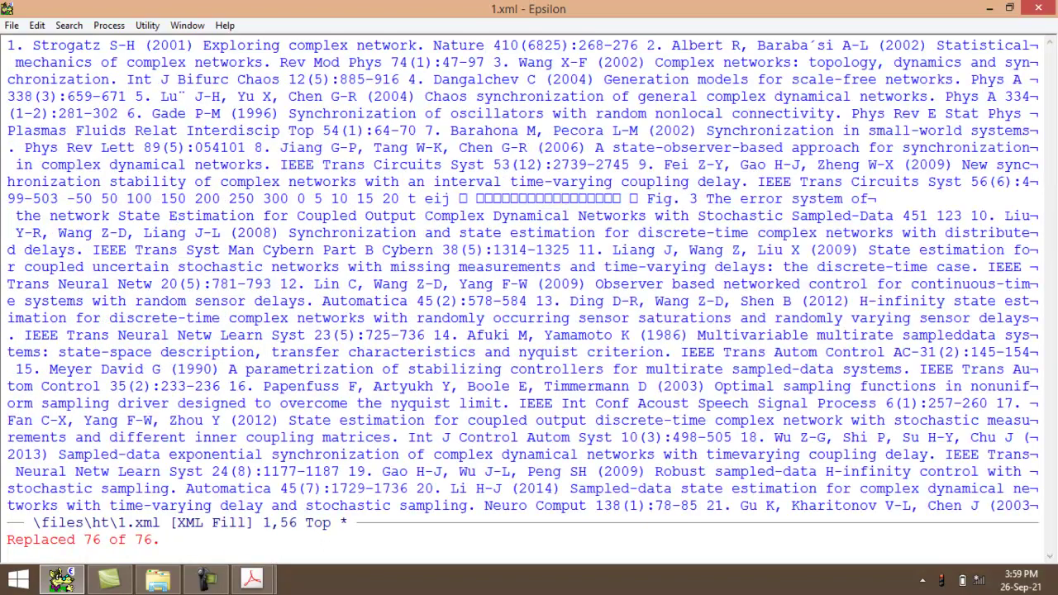
pyautogui.hotkey('ctrl', 'Right')
pyautogui.hotkey('ctrl', 'Right')
pyautogui.hotkey('ctrl', 'Right')
pyautogui.hotkey('ctrl', 'shift', 'Left')
pyautogui.hotkey('alt', '*')
pyautogui.press('Left')
pyautogui.press('Left')
pyautogui.press('Left')
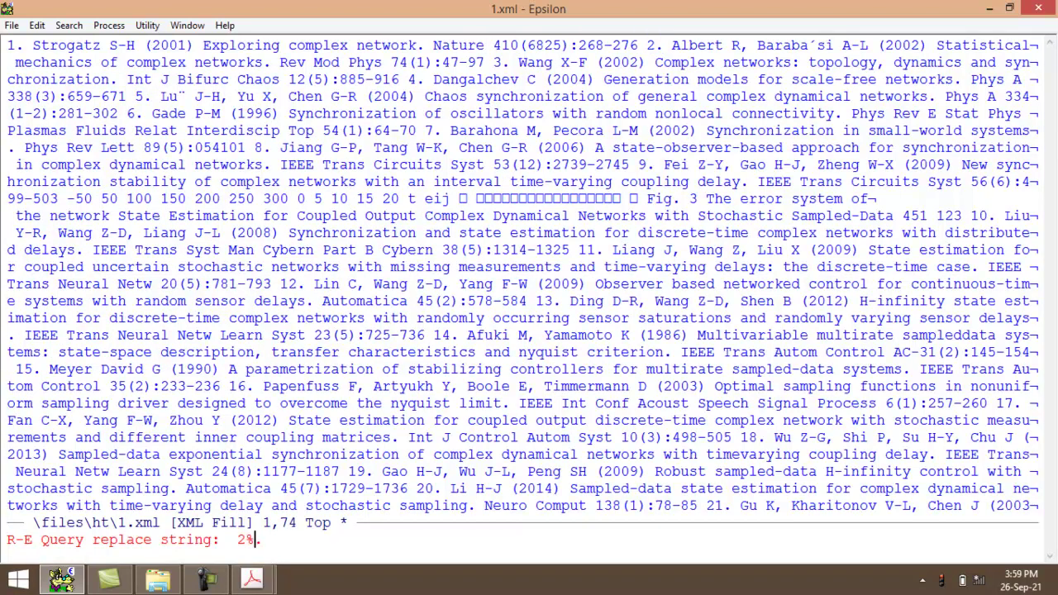
pyautogui.write('([])')
pyautogui.press('Delete')
pyautogui.write('0-9')
pyautogui.press('Right')
pyautogui.write('+')
pyautogui.press('Return')
pyautogui.press('Return')
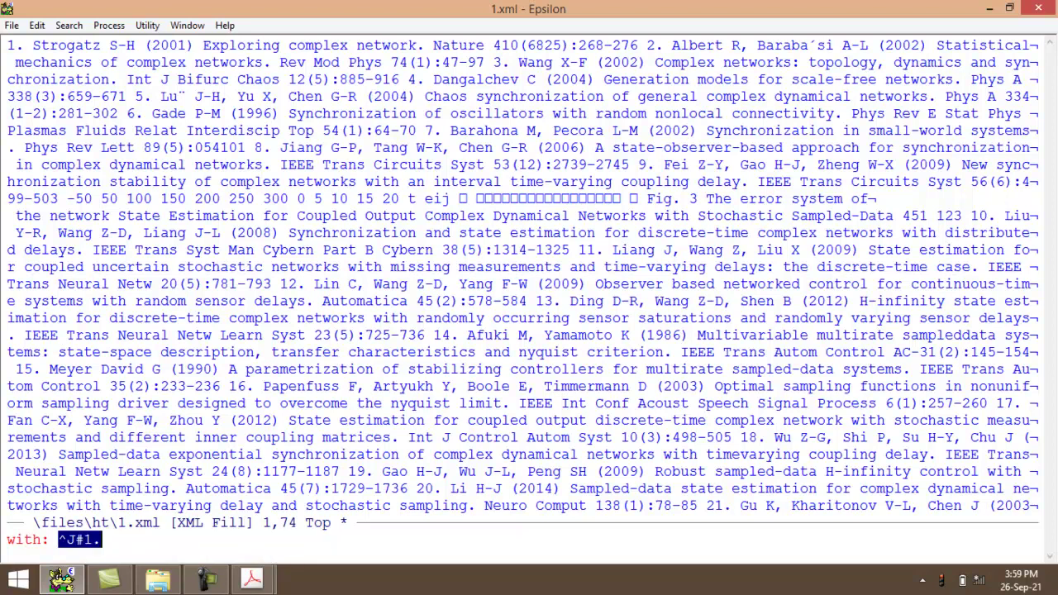
# Replace all 20 matches with a line break plus #1., and add a blank top line
pyautogui.press('Left')
pyautogui.press('BackSpace')
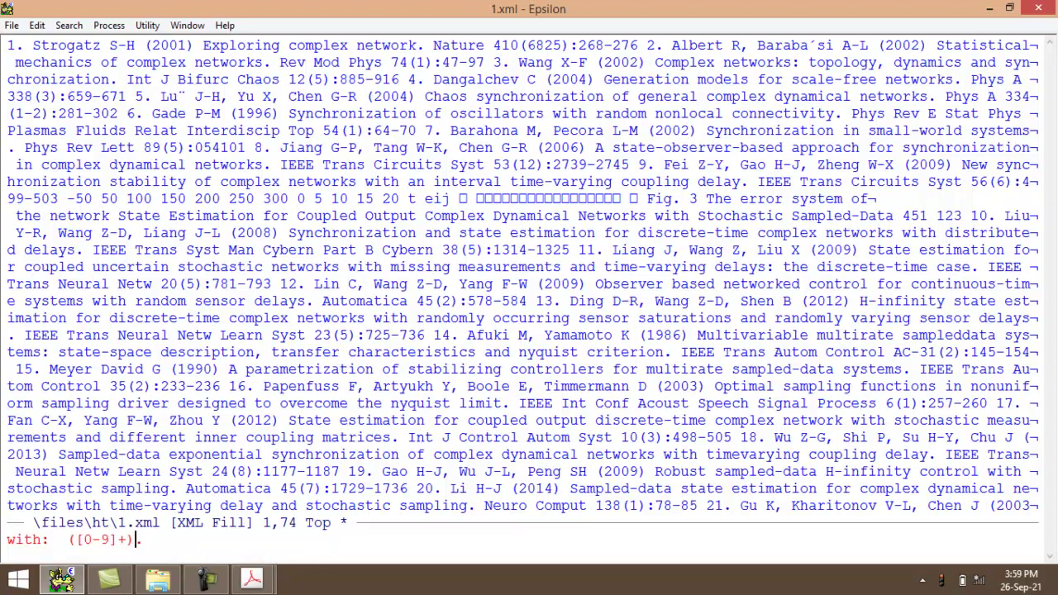
pyautogui.hotkey('shift', 'Left')
pyautogui.hotkey('shift', 'Left')
pyautogui.hotkey('shift', 'Left')
pyautogui.write('#1')
pyautogui.press('Left')
pyautogui.press('Left')
pyautogui.press('Left')
pyautogui.press('Return')
pyautogui.press('!')
pyautogui.press('Return')
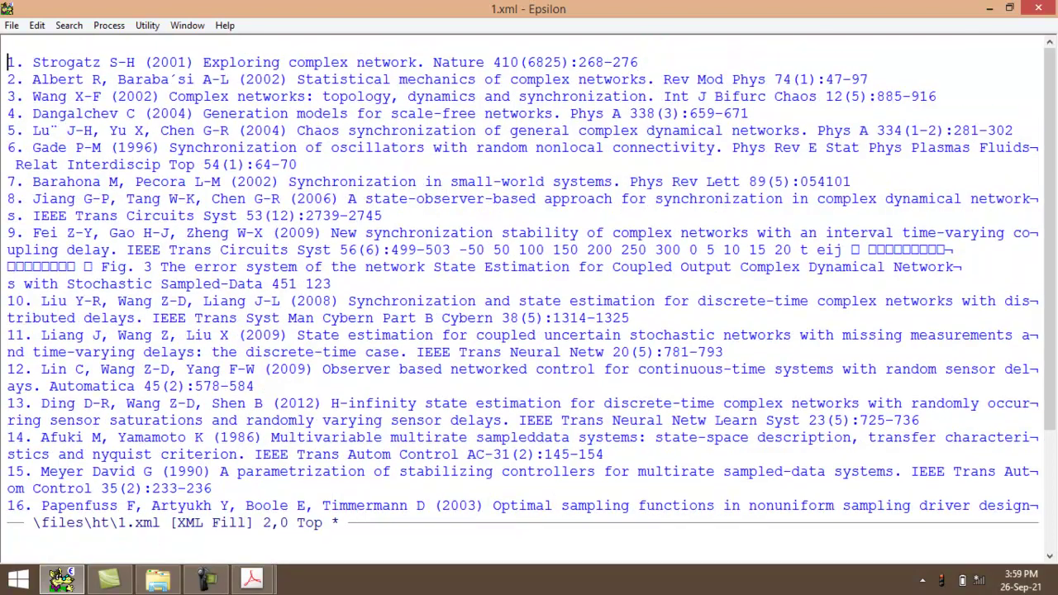
pyautogui.press('Down')
pyautogui.press('Down')
pyautogui.press('Down')
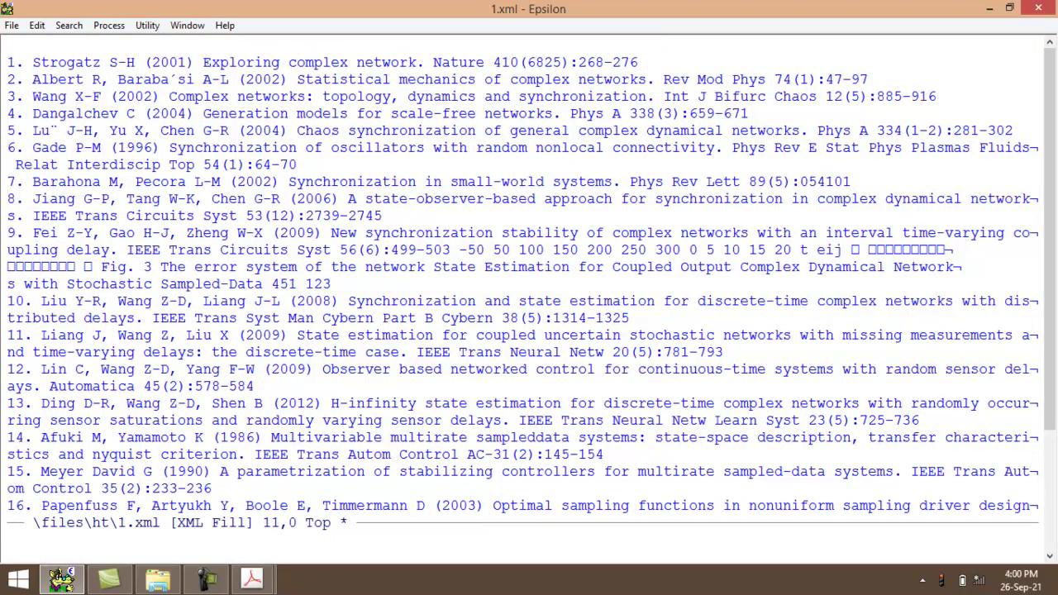
# Compare reference 9 in 1.xml against the 445-452.pdf reference list at 100% zoom
pyautogui.hotkey('alt', 'Tab')
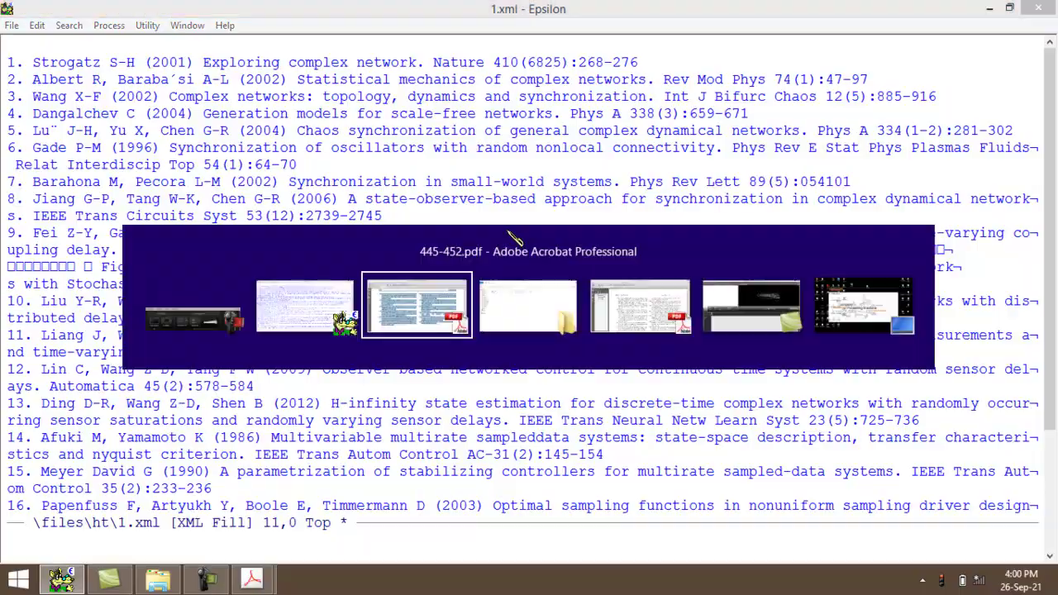
pyautogui.hotkey('ctrl', '-')
pyautogui.hotkey('ctrl', '-')
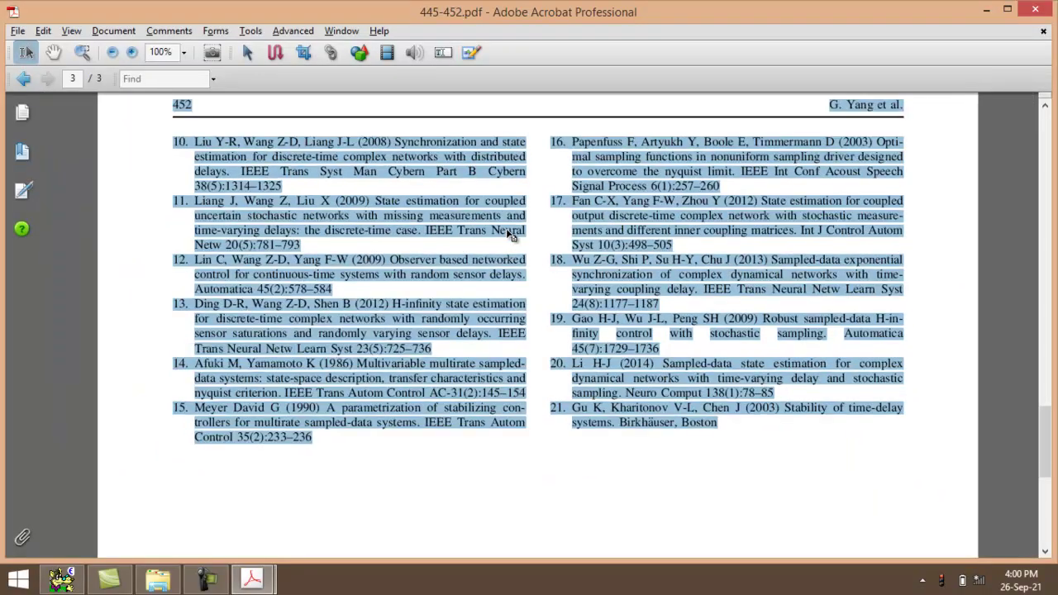
pyautogui.scroll(5, 510, 236)
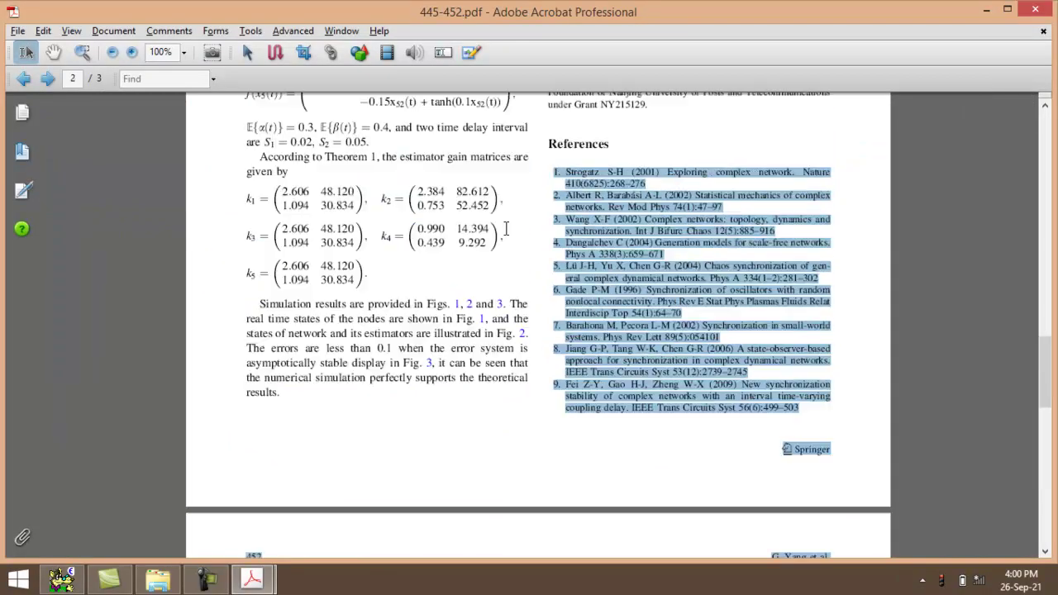
pyautogui.scroll(5, 506, 229)
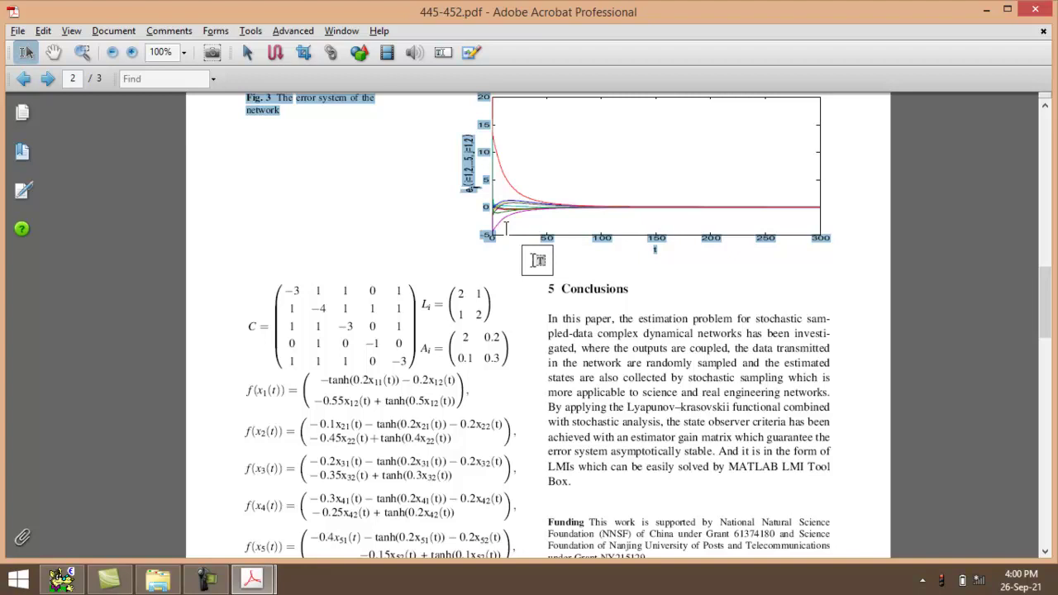
pyautogui.scroll(-10, 506, 229)
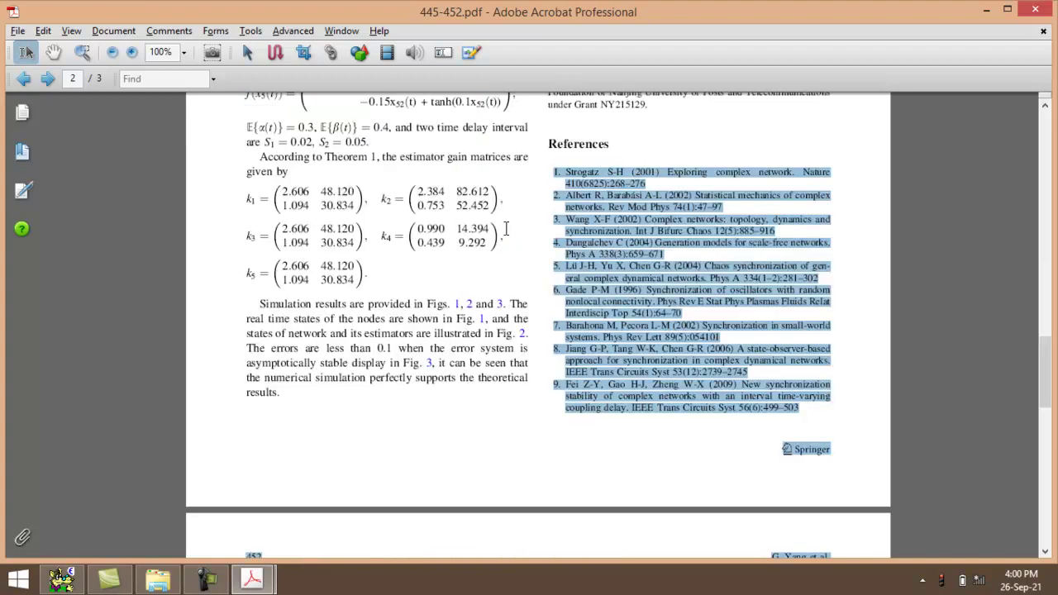
pyautogui.hotkey('alt', 'Tab')
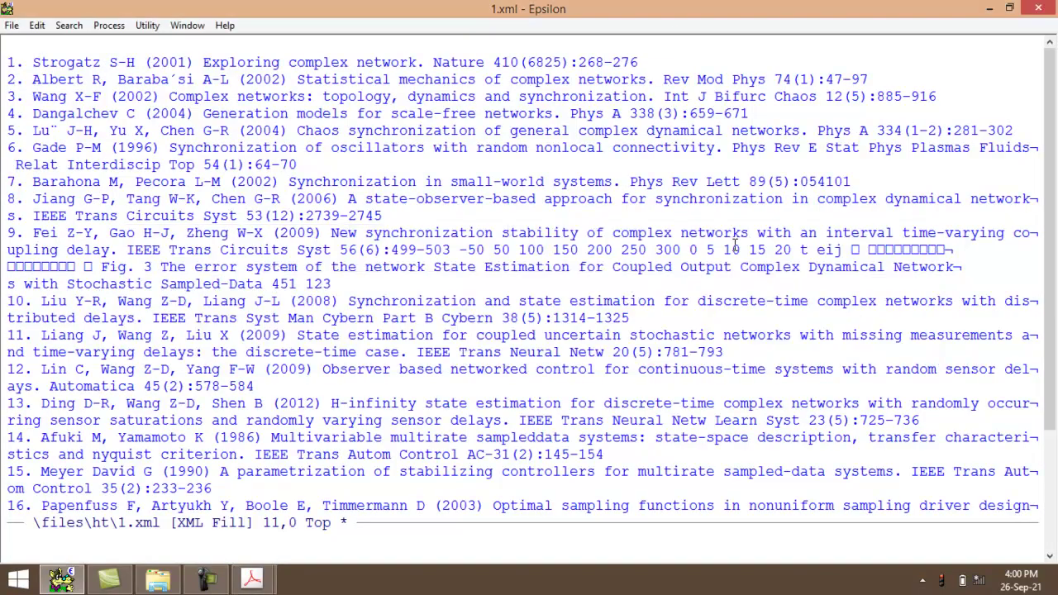
pyautogui.hotkey('alt', 'Tab')
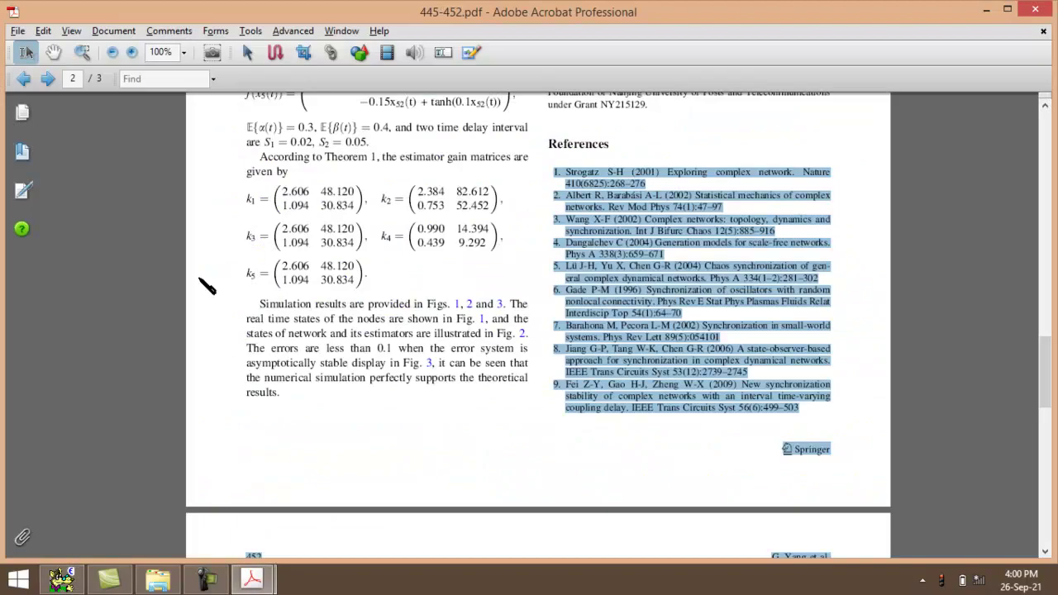
pyautogui.hotkey('alt', 'Tab')
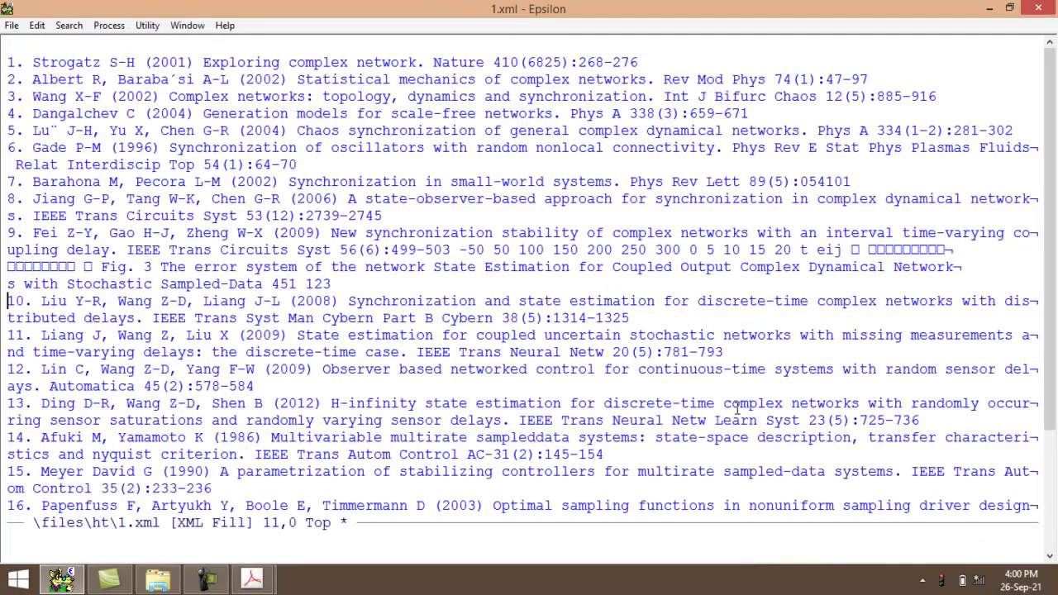
# Delete the stray figure text from after 499-503 through 451 123 in reference 9
pyautogui.click(453, 250)
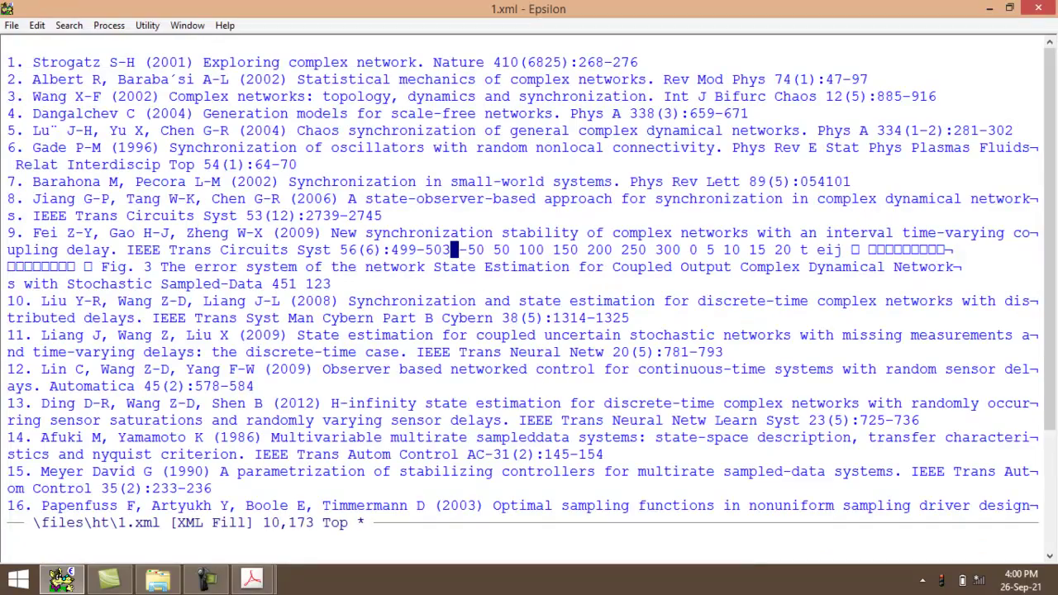
pyautogui.keyDown('shift'); pyautogui.click(331, 283); pyautogui.keyUp('shift')
pyautogui.press('Delete')
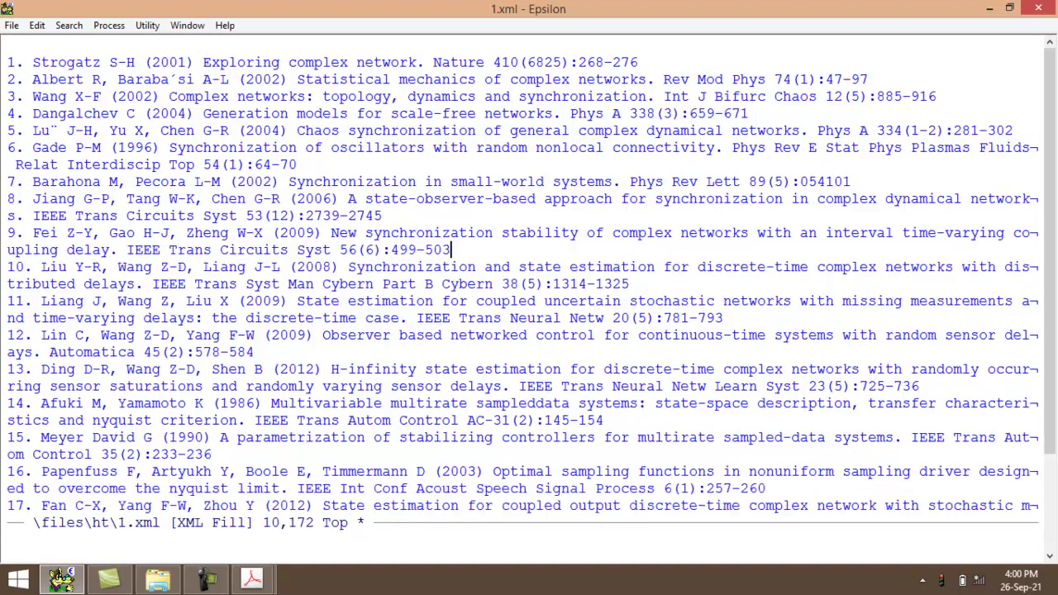
pyautogui.press('Home')
pyautogui.hotkey('ctrl', 'End')
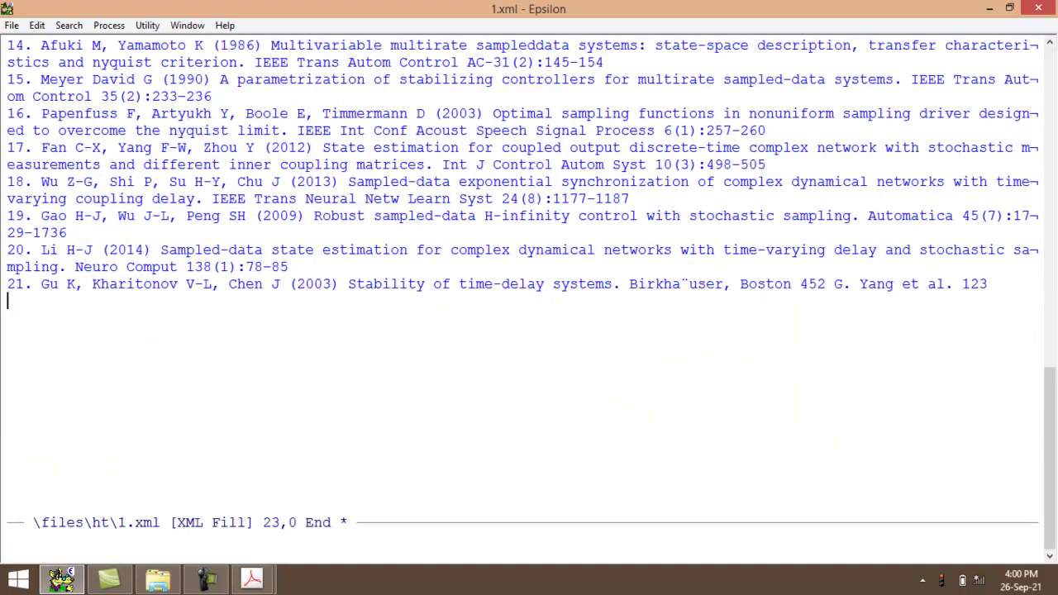
# Split the Epsilon window and list the d:\files\ht directory in the lower pane
pyautogui.hotkey('ctrl', 'Home')
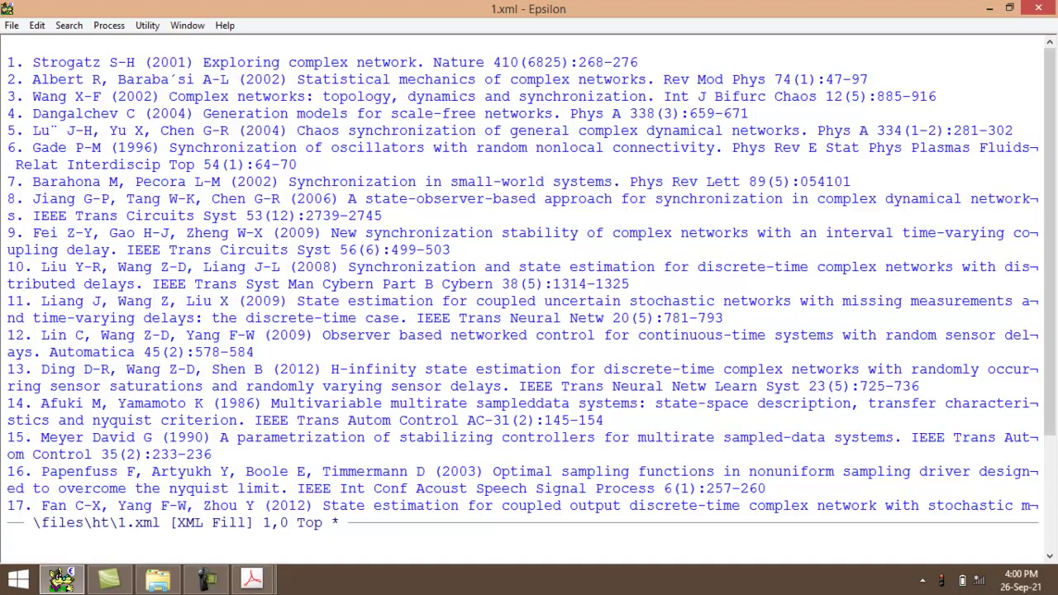
pyautogui.hotkey('alt', 'x')
pyautogui.hotkey('ctrl', 'g')
pyautogui.hotkey('ctrl', 'x')
pyautogui.press('2')
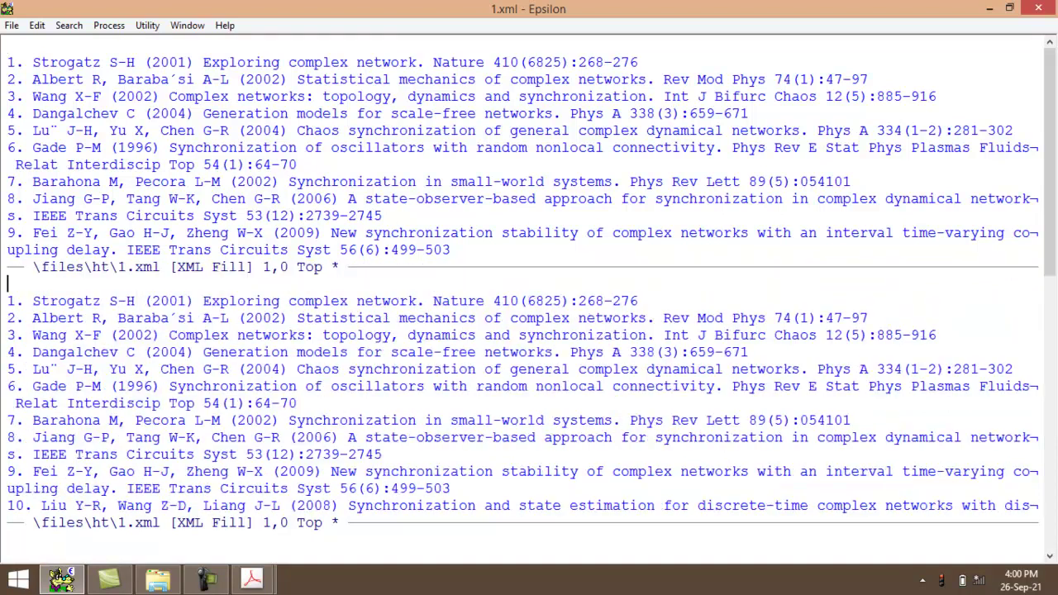
pyautogui.hotkey('ctrl', 'x')
pyautogui.hotkey('ctrl', 'f')
pyautogui.press('Left')
pyautogui.press('Return')
# Open clean.e in the lower pane and select the vpGnu command name
pyautogui.press('Down')
pyautogui.press('Down')
pyautogui.press('Down')
pyautogui.hotkey('ctrl', 'shift', 'Right')
pyautogui.hotkey('ctrl', 'shift', 'Right')
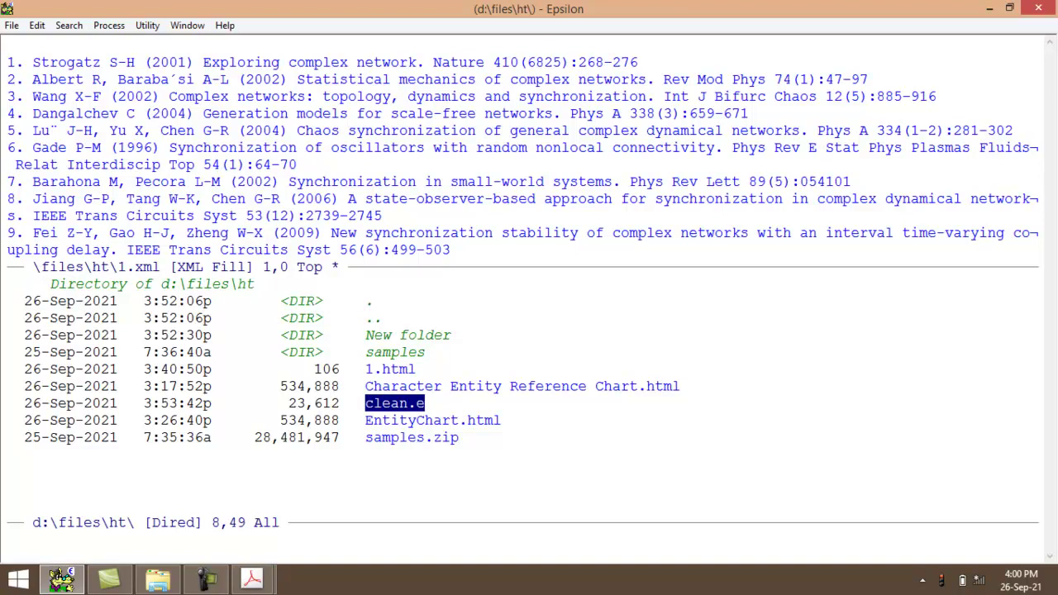
pyautogui.press('Left')
pyautogui.press('Return')
pyautogui.press('Down')
pyautogui.press('Right')
pyautogui.press('Right')
pyautogui.press('Right')
pyautogui.press('Left')
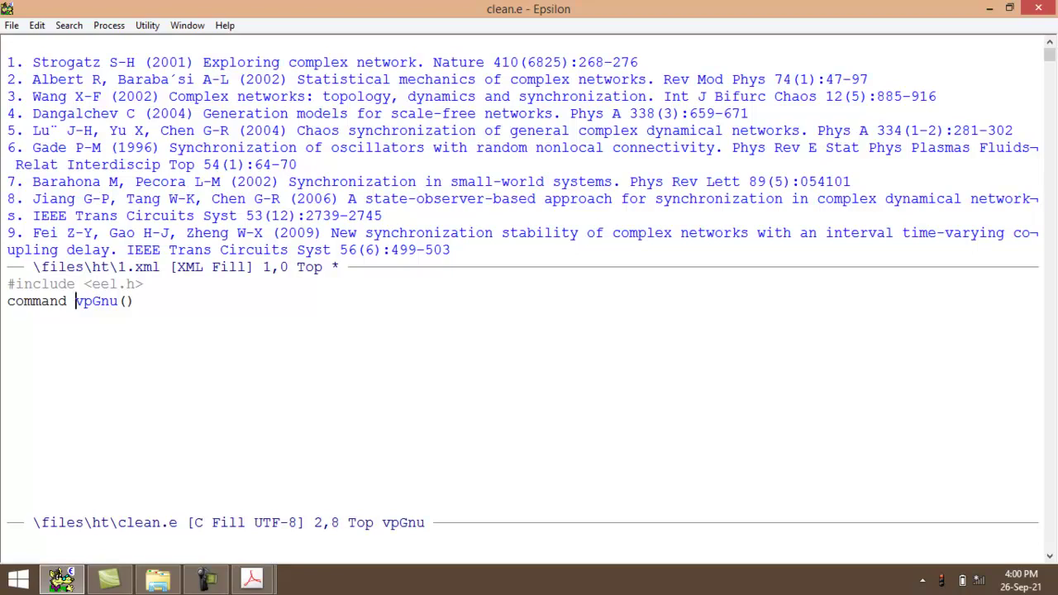
pyautogui.hotkey('shift', 'Right')
pyautogui.hotkey('shift', 'Right')
pyautogui.hotkey('shift', 'Right')
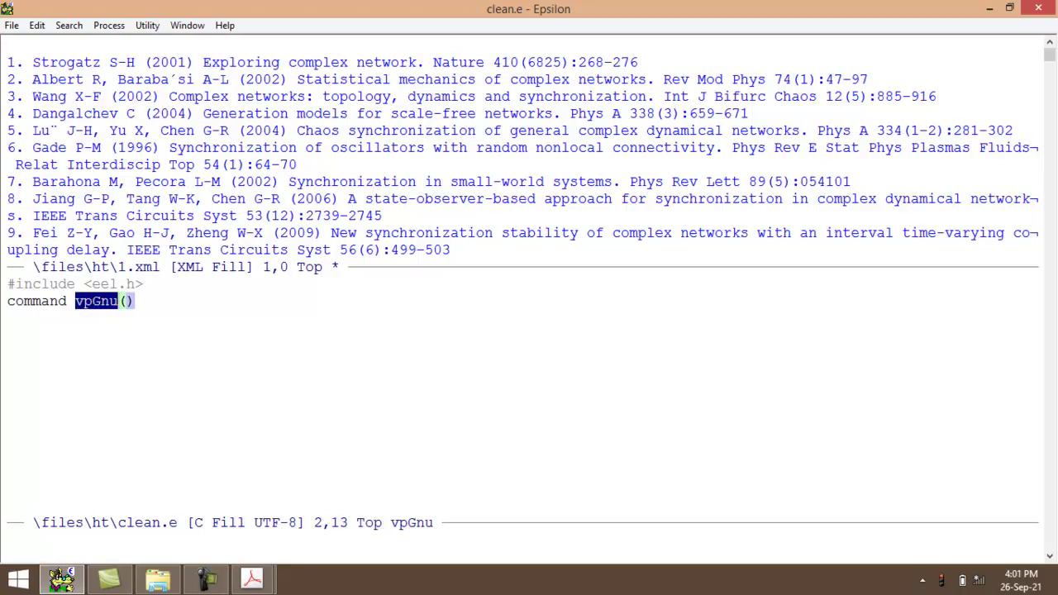
# Review clean.e from its eel.h include line to the end of the file
pyautogui.press('Up')
pyautogui.press('Left')
pyautogui.press('Left')
pyautogui.press('Left')
pyautogui.press('Right')
pyautogui.press('Right')
pyautogui.press('Right')
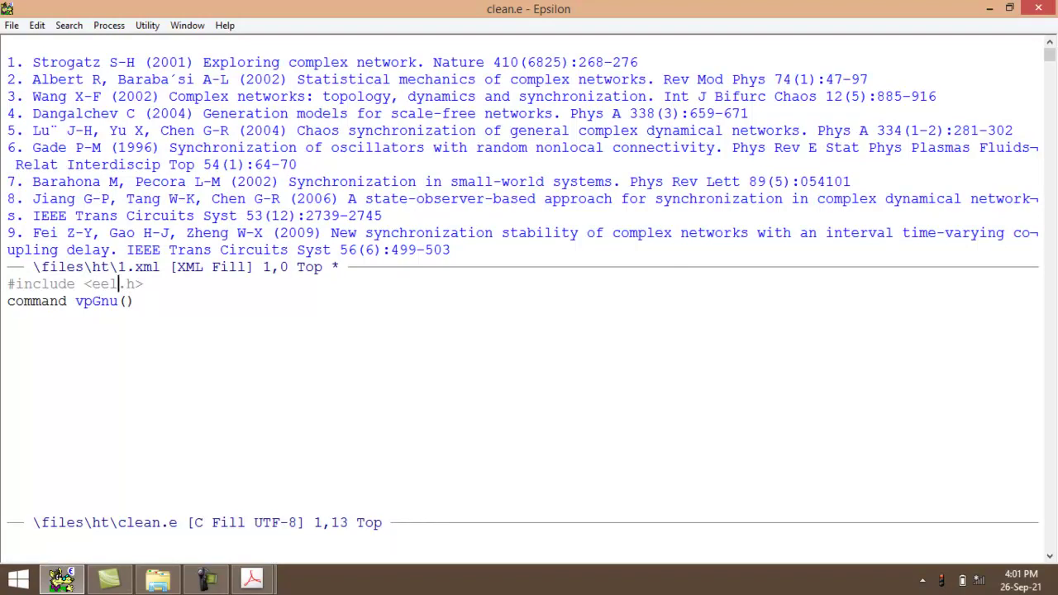
pyautogui.click(128, 403)
pyautogui.hotkey('ctrl', 'Home')
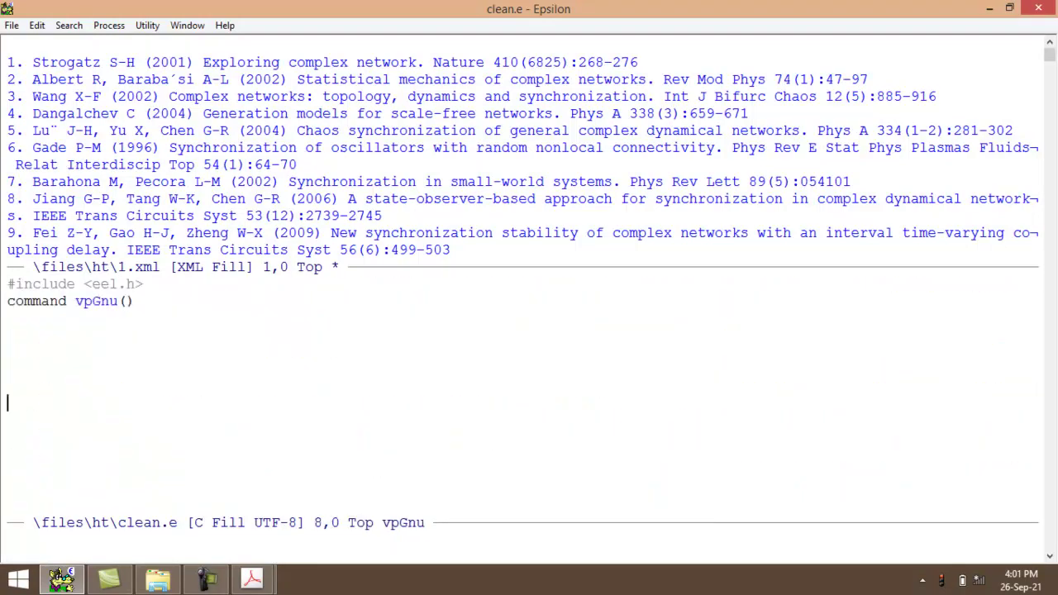
pyautogui.hotkey('ctrl', 'End')
pyautogui.hotkey('ctrl', 'Home')
# Compile and load clean.e with Alt+F3, then show the directory listing again
pyautogui.hotkey('alt', 'F3')
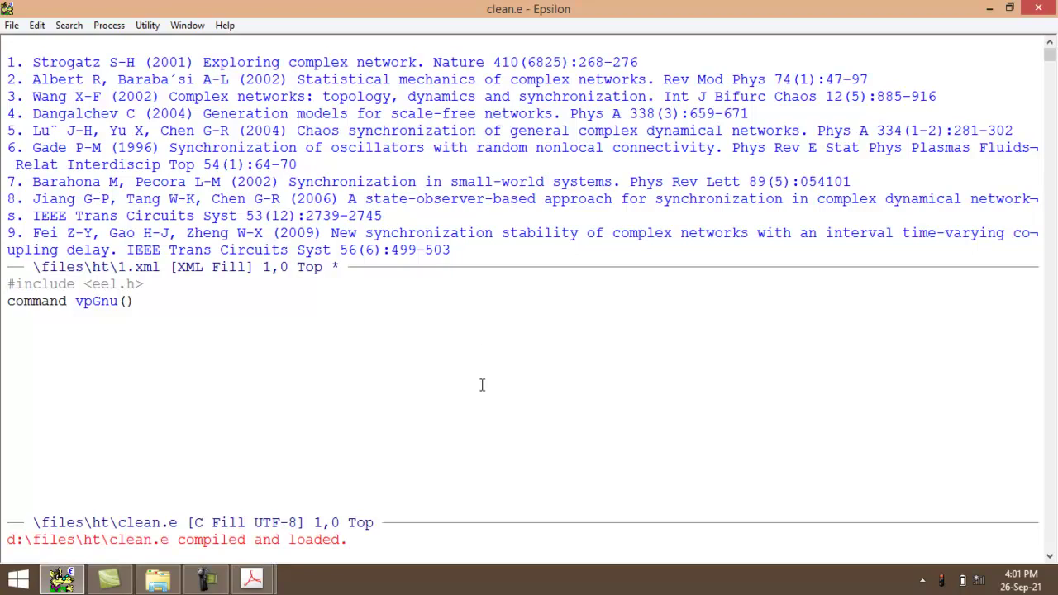
pyautogui.click(429, 488)
pyautogui.hotkey('ctrl', 'x')
pyautogui.press('d')
pyautogui.press('Return')
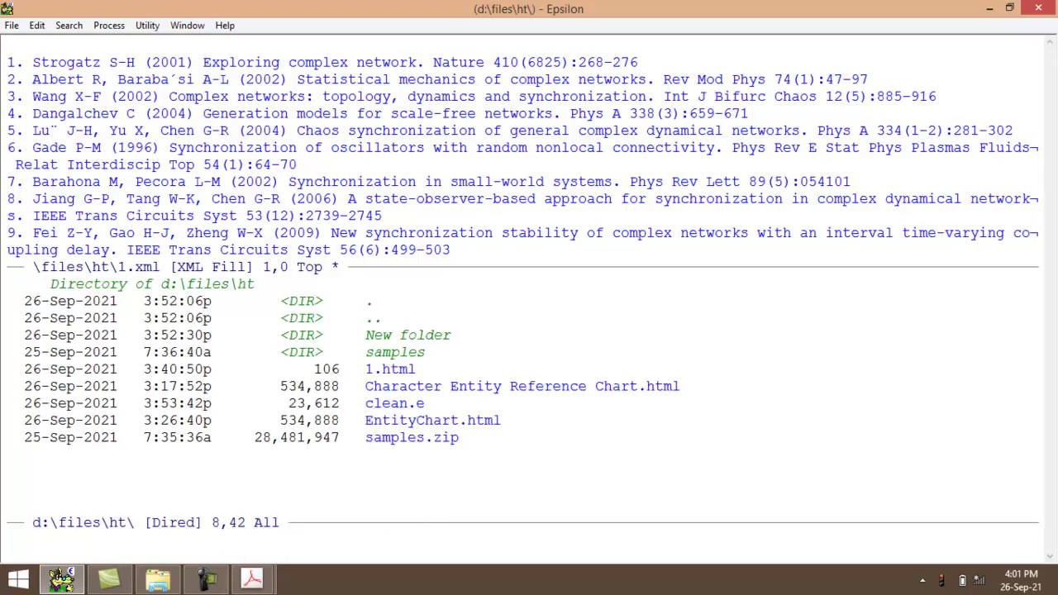
# In a single-pane 1.xml, convert special characters to entities and run vpGnu to tag references
pyautogui.hotkey('ctrl', 'x')
pyautogui.press('0')
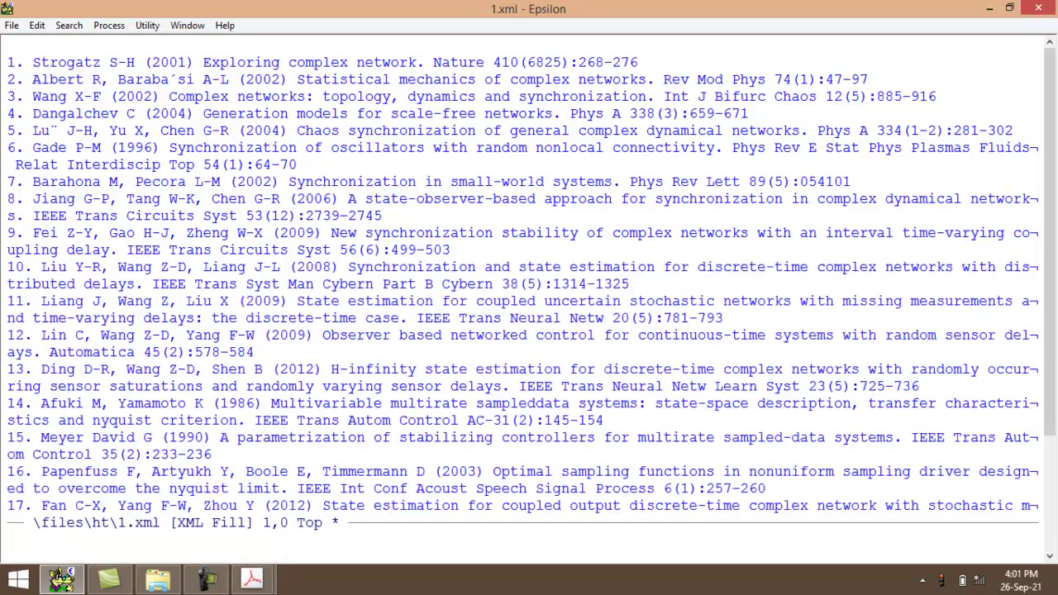
pyautogui.hotkey('alt', 'x')
pyautogui.write('ent')
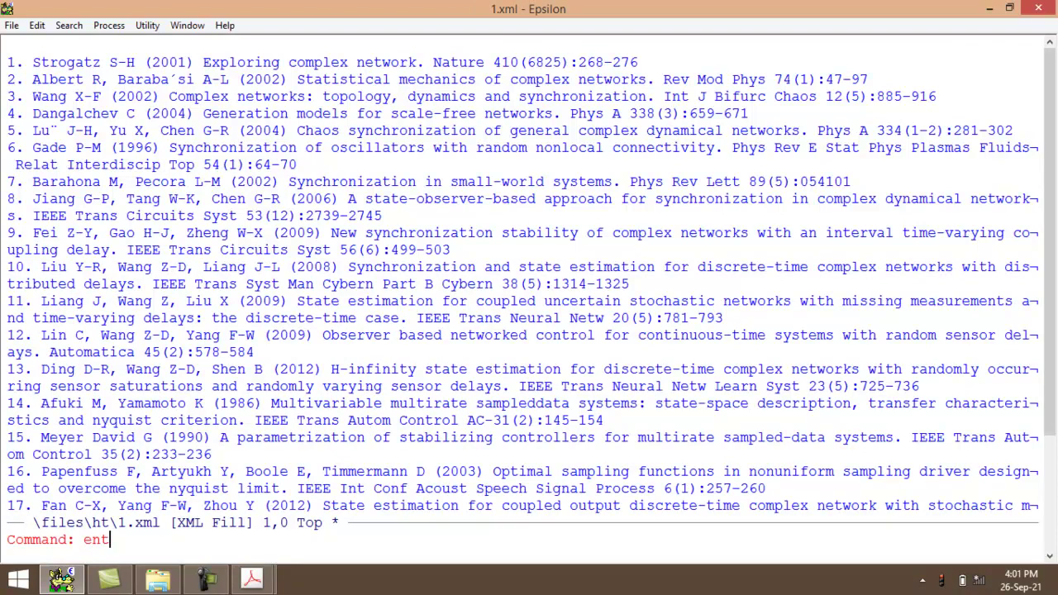
pyautogui.press('Return')
pyautogui.hotkey('alt', 'x')
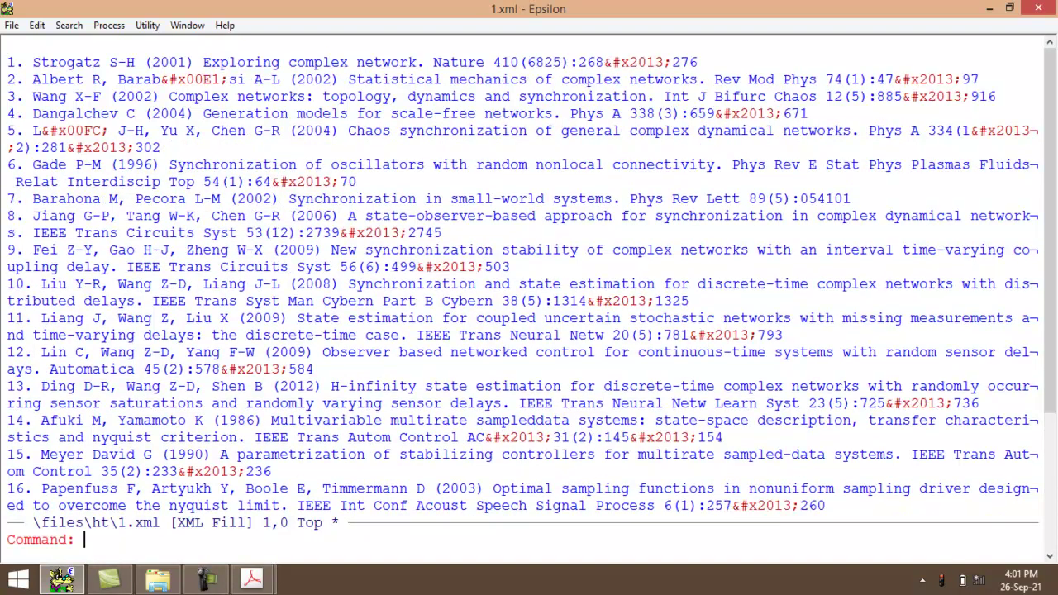
pyautogui.write('vp')
pyautogui.press('Return')
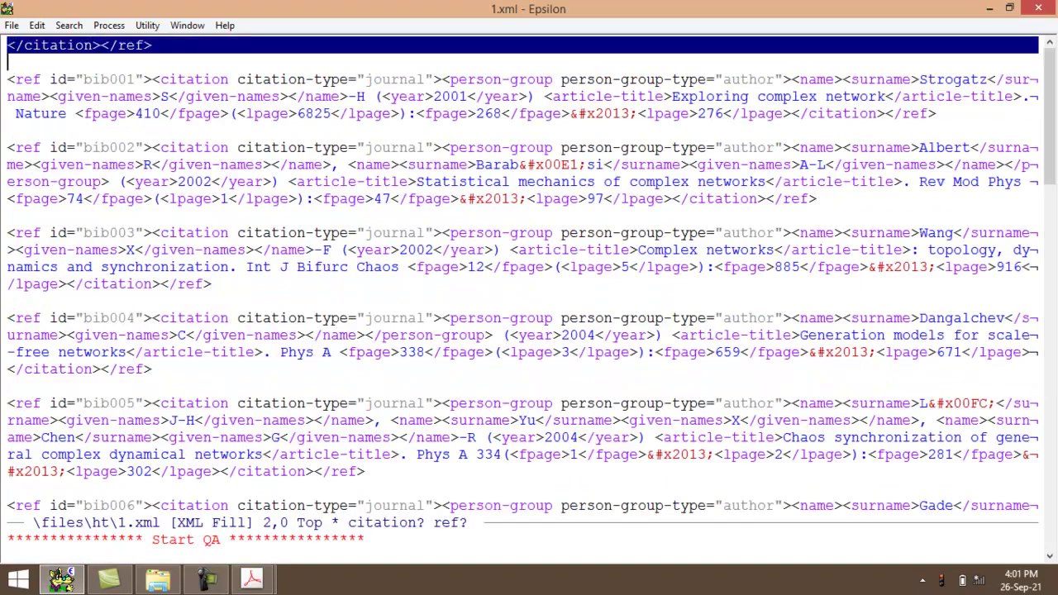
# Delete the stray ref<ref> text on the last line of 1.xml
pyautogui.hotkey('ctrl', 'End')
pyautogui.press('Home')
pyautogui.write('ref')
pyautogui.click(7, 284)
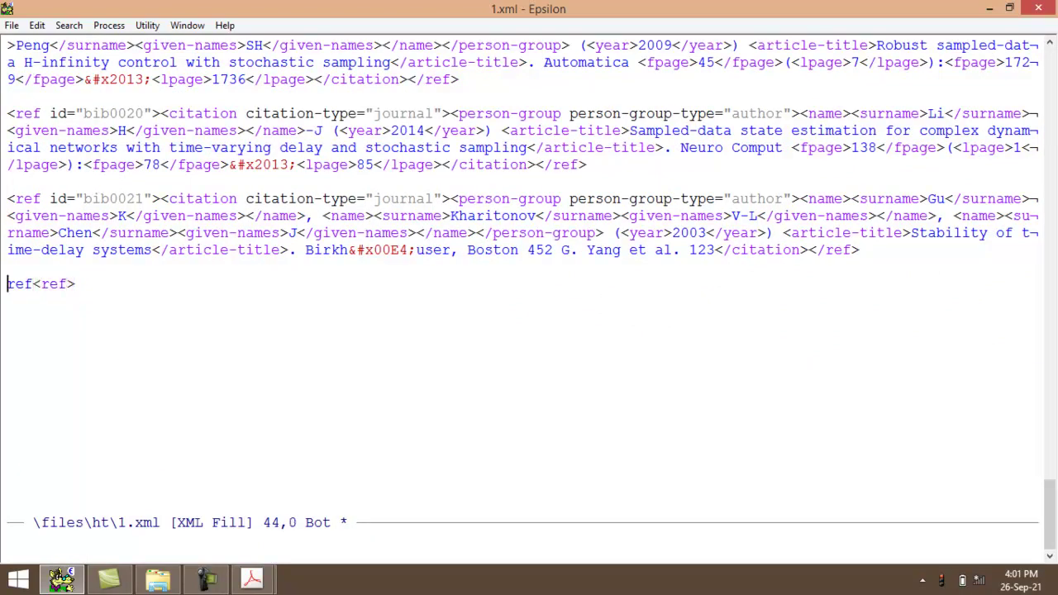
pyautogui.hotkey('ctrl', 'shift', 'Right')
pyautogui.hotkey('shift', 'End')
pyautogui.press('Delete')
pyautogui.hotkey('ctrl', 'Home')
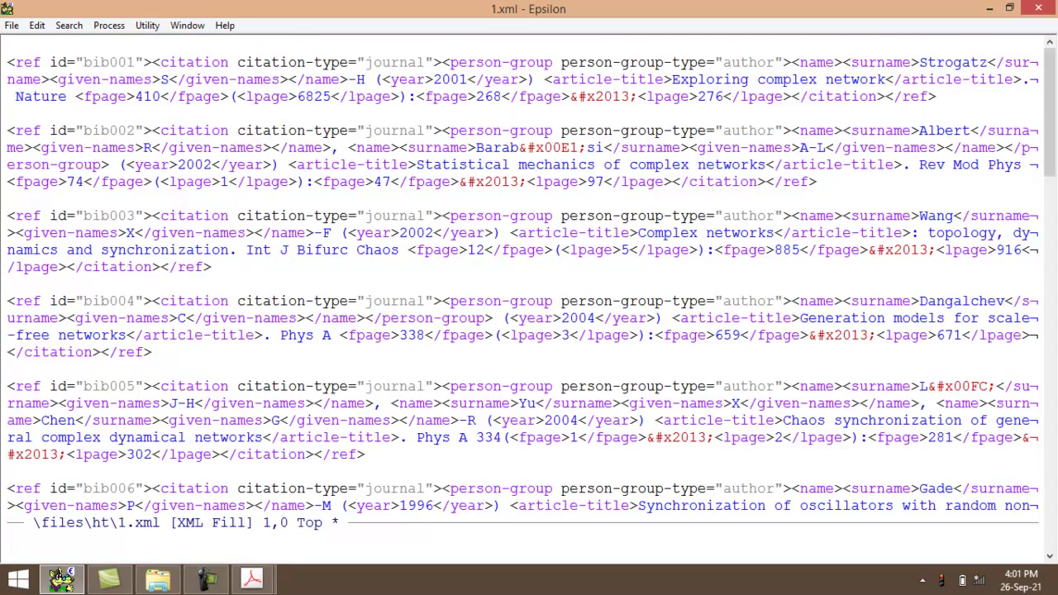
# In bib001, move </given-names></name> after S-H and add </person-group> before the year
pyautogui.hotkey('ctrl', 'x')
pyautogui.press('@')
pyautogui.hotkey('ctrl', 'x')
pyautogui.press('@')
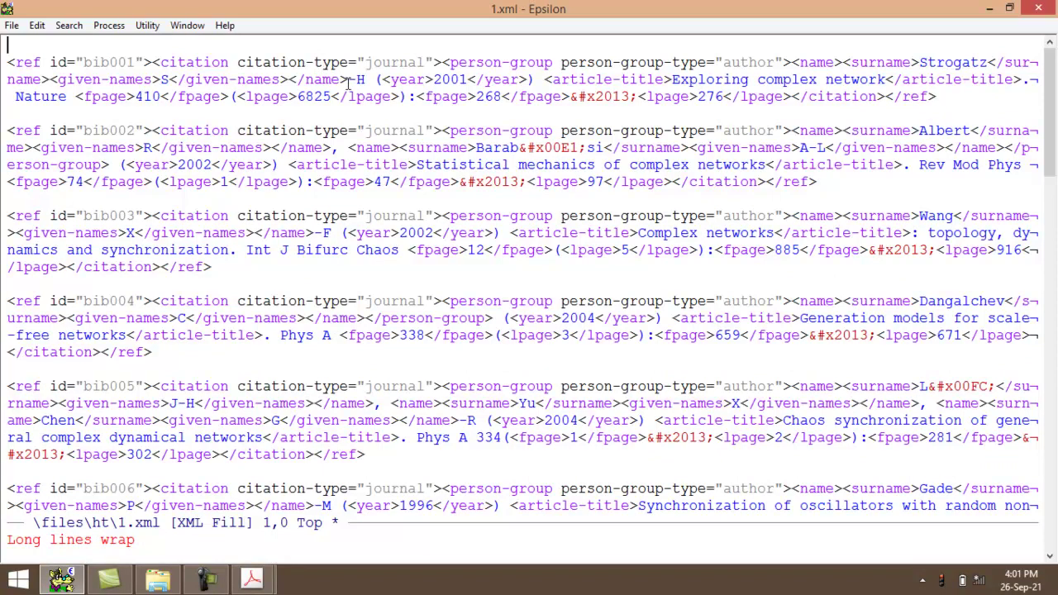
pyautogui.moveTo(348, 79); pyautogui.dragTo(171, 80)
pyautogui.press('Delete')
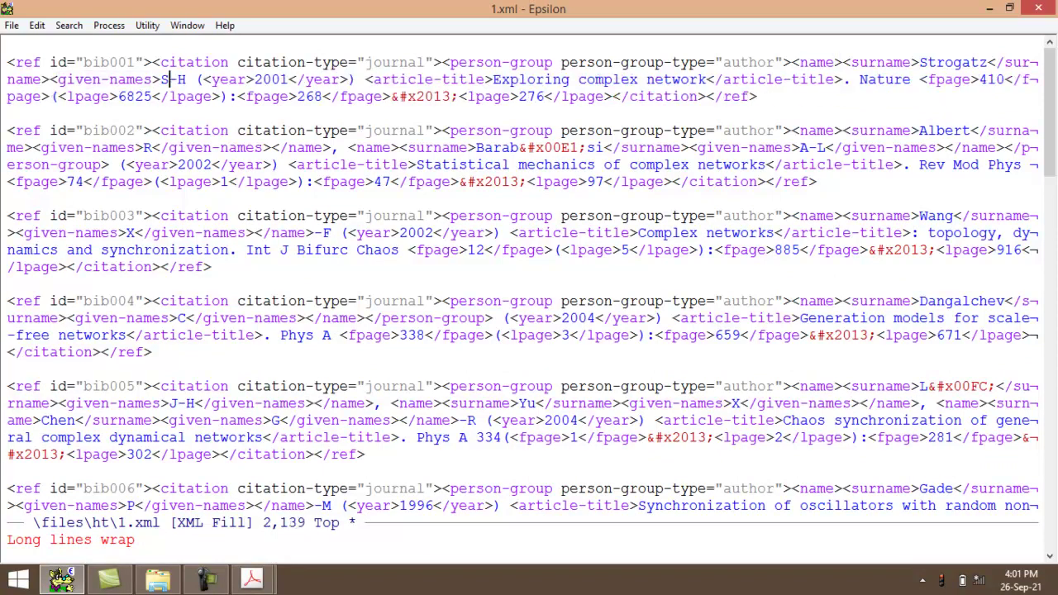
pyautogui.press('Right')
pyautogui.press('Right')
pyautogui.write('</given-names></name>')
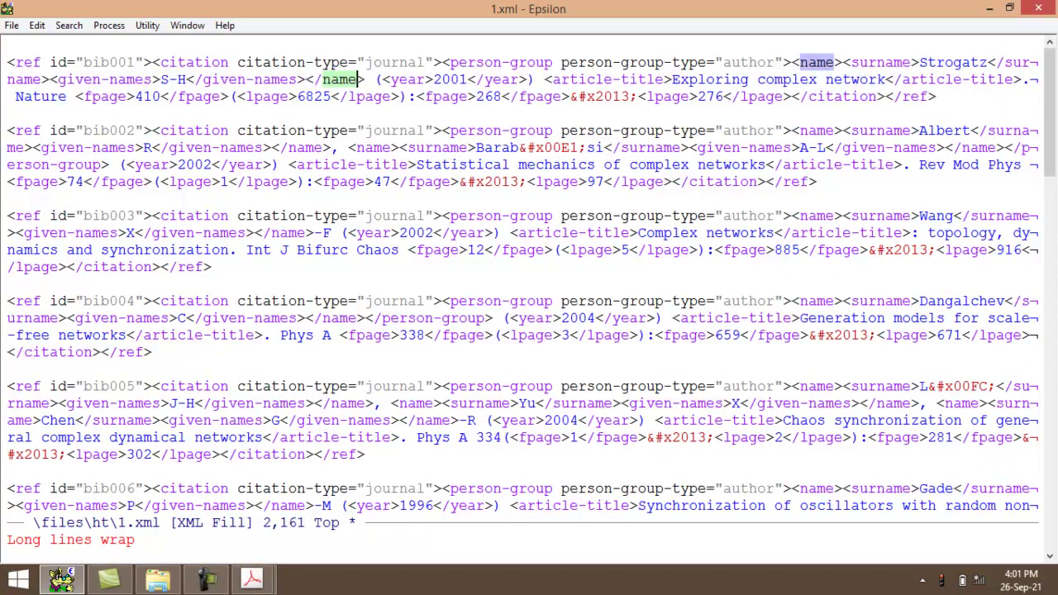
pyautogui.write('</person-group>')
# Select the journal name Nature in the first reference
pyautogui.hotkey('ctrl', 'Right')
pyautogui.hotkey('ctrl', 'Right')
pyautogui.hotkey('ctrl', 'Right')
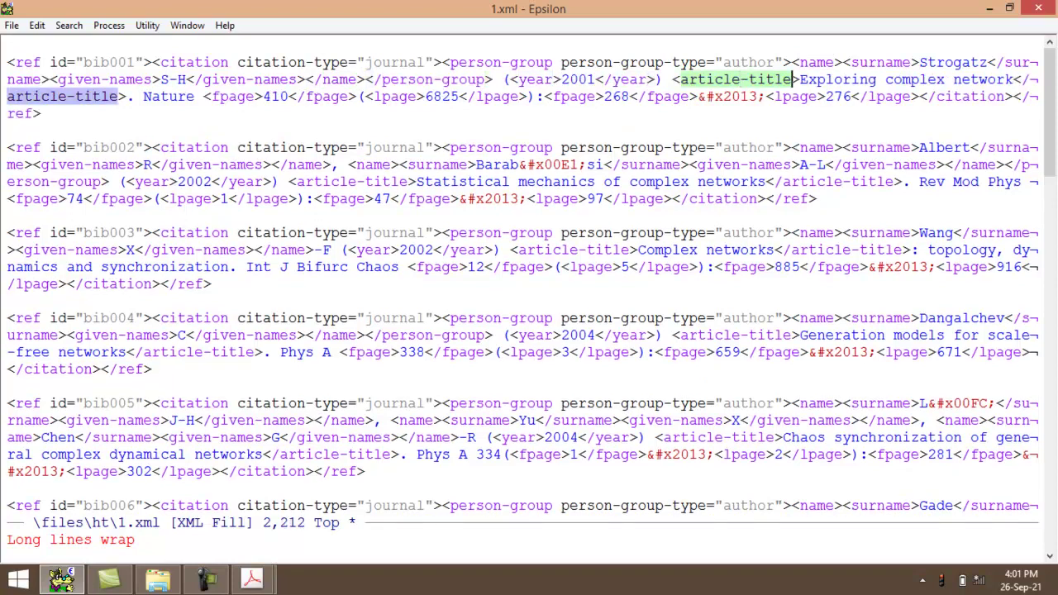
pyautogui.hotkey('ctrl', 'Right')
pyautogui.hotkey('ctrl', 'Right')
pyautogui.hotkey('ctrl', 'Right')
pyautogui.press('Right')
pyautogui.press('Right')
pyautogui.press('Right')
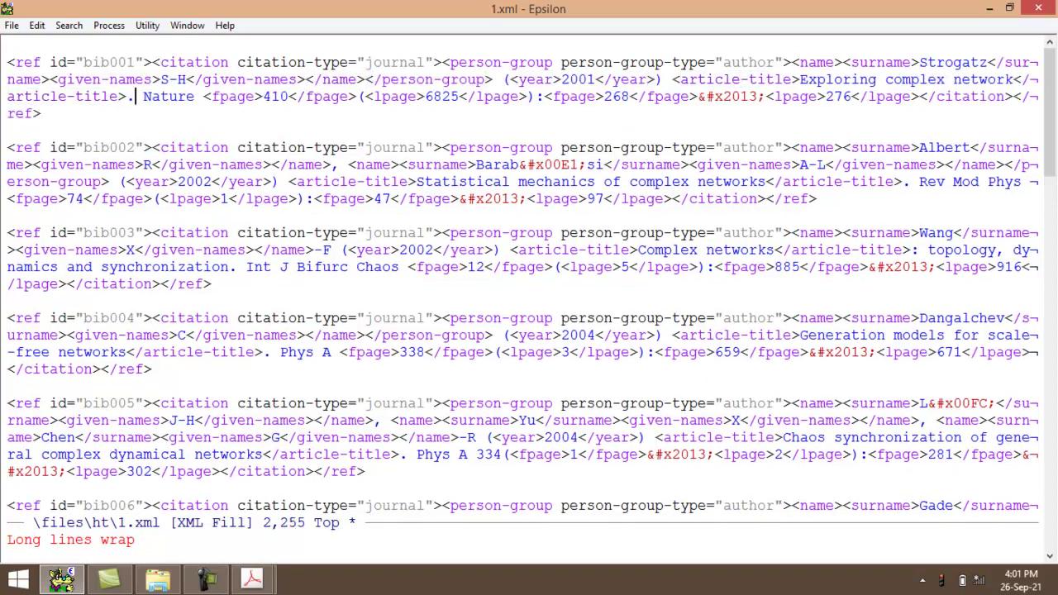
pyautogui.hotkey('ctrl', 'shift', 'Right')
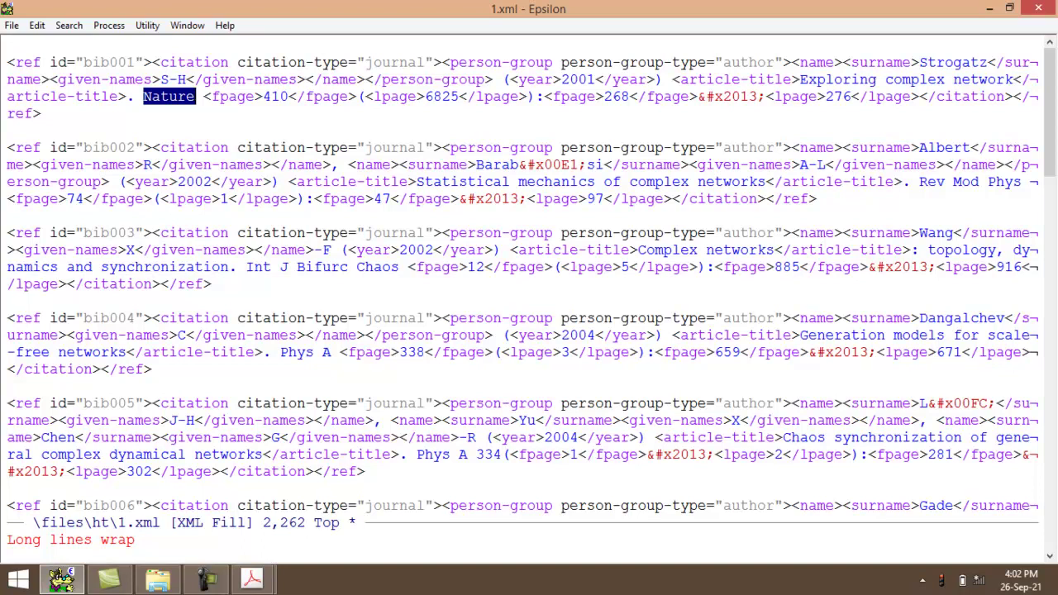
# Tag Nature and Rev Mod Phys as sources in bib001 and bib002
pyautogui.hotkey('alt', 'x')
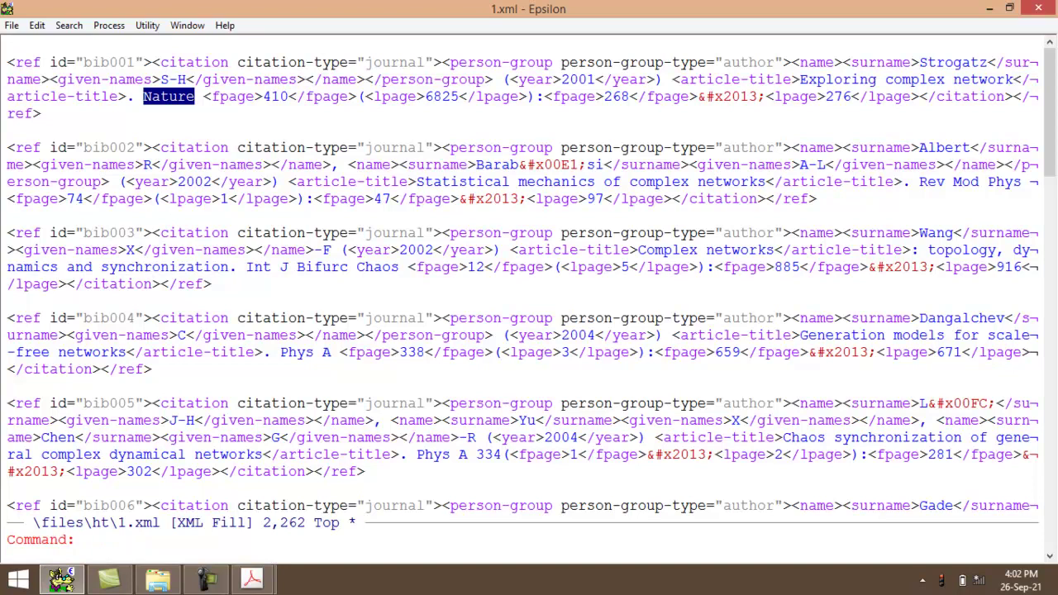
pyautogui.write('s')
pyautogui.press('Return')
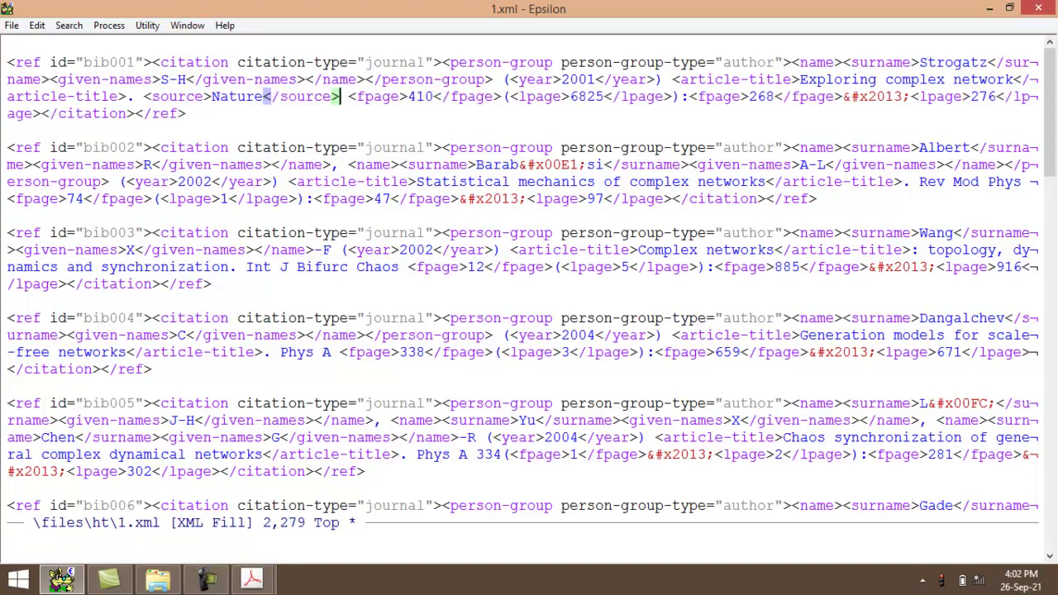
pyautogui.press('Home')
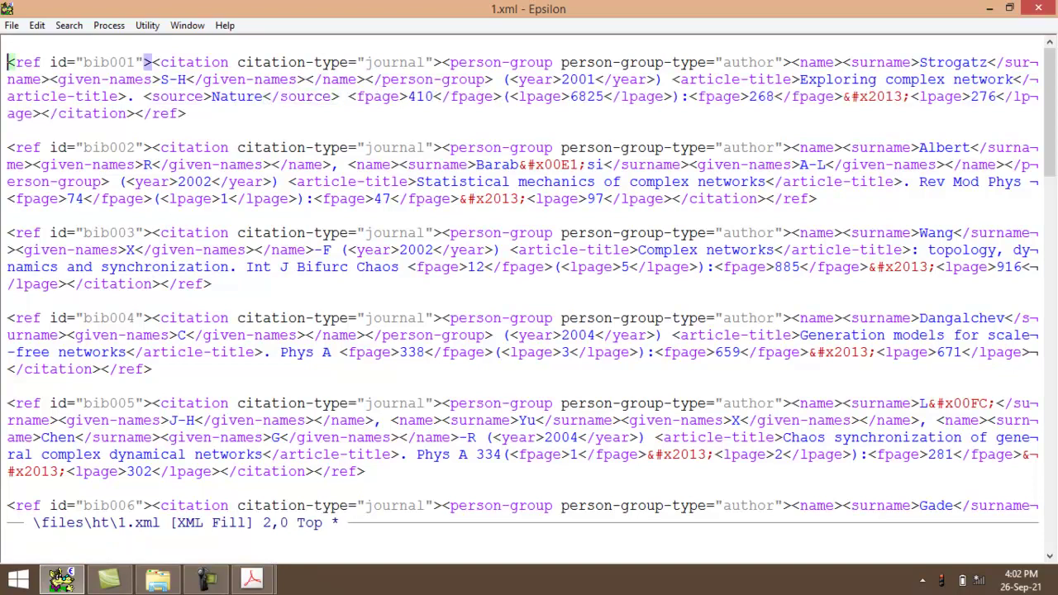
pyautogui.press('Down')
pyautogui.press('Down')
pyautogui.press('Down')
pyautogui.doubleClick(929, 181)
pyautogui.hotkey('ctrl', 'shift', 'Right')
pyautogui.hotkey('ctrl', 'shift', 'Right')
pyautogui.hotkey('alt', 'x')
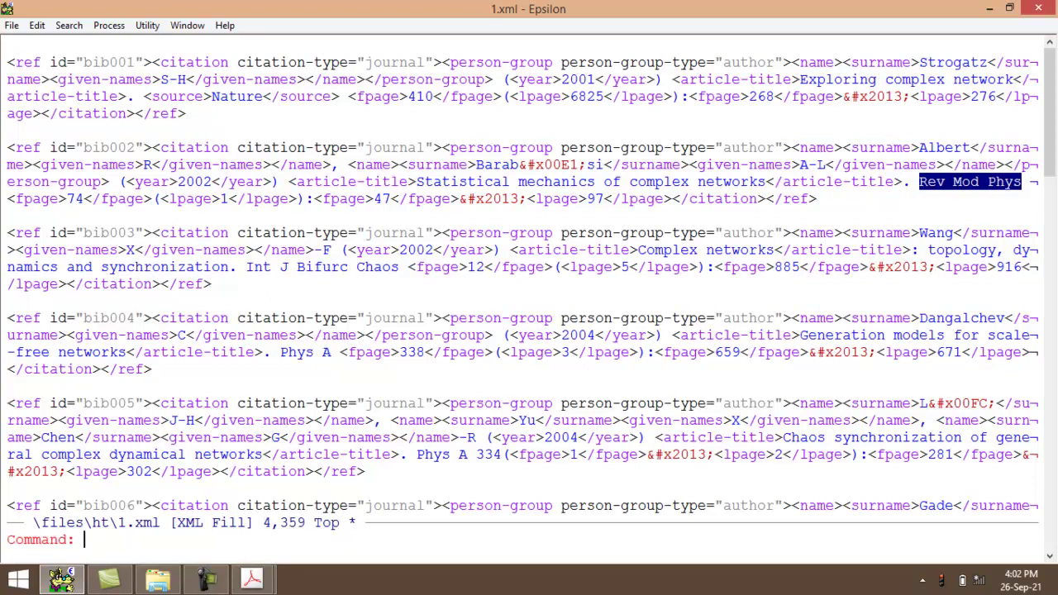
pyautogui.write('s')
pyautogui.press('Return')
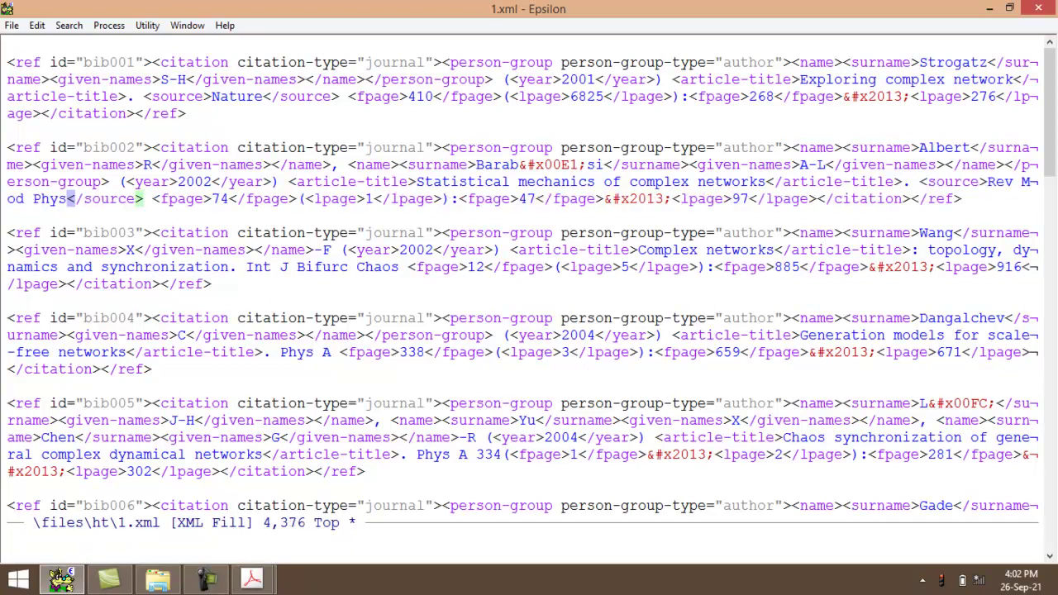
# Move bib003's closing article-title tag to just after 'synchronization'
pyautogui.press('Home')
pyautogui.press('Down')
pyautogui.press('Down')
pyautogui.press('Down')
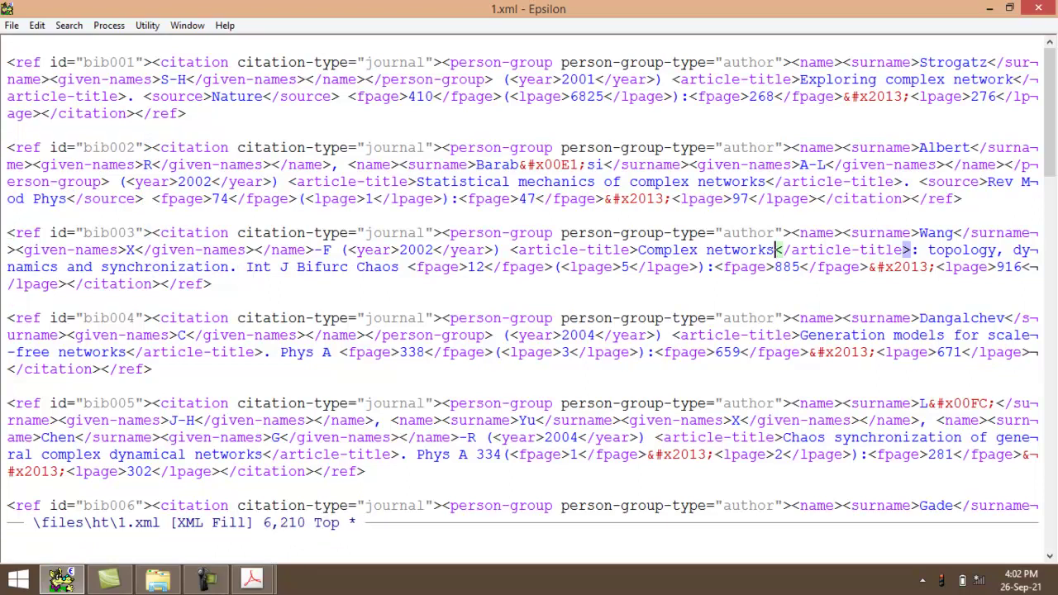
pyautogui.moveTo(777, 252); pyautogui.dragTo(911, 252)
pyautogui.press('Delete')
pyautogui.click(862, 249)
pyautogui.hotkey('ctrl', 'Right')
pyautogui.hotkey('ctrl', 'Right')
pyautogui.hotkey('ctrl', 'Right')
pyautogui.hotkey('ctrl', 'Left')
pyautogui.hotkey('ctrl', 'Left')
pyautogui.hotkey('ctrl', 'Left')
pyautogui.hotkey('ctrl', 'Right')
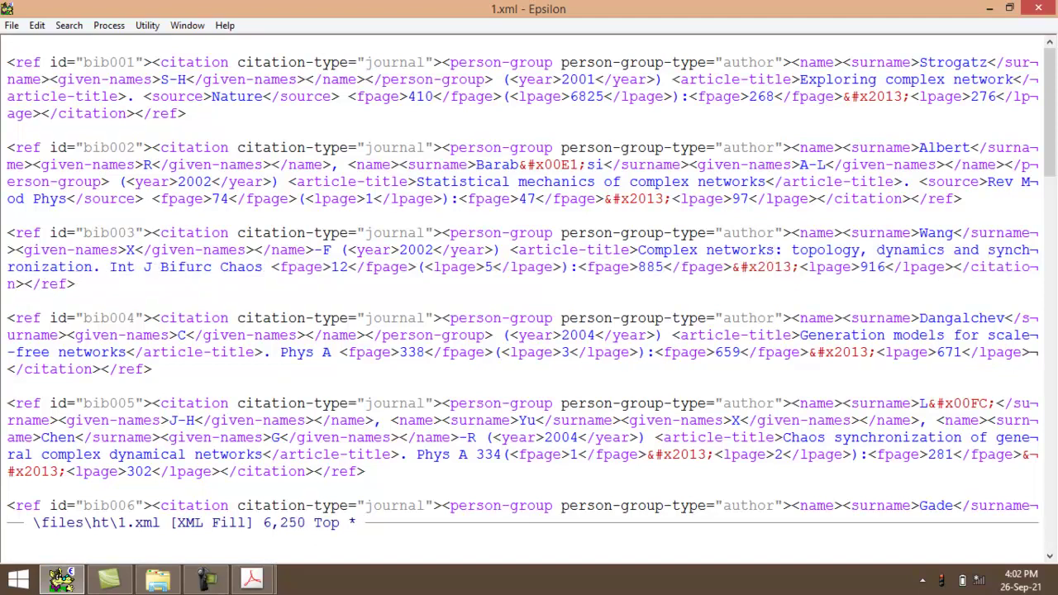
pyautogui.hotkey('ctrl', 'v')
# Tag Int J Bifurc Chaos as the source in bib003
pyautogui.press('Right')
pyautogui.press('Right')
pyautogui.hotkey('ctrl', 'shift', 'Right')
pyautogui.hotkey('ctrl', 'shift', 'Right')
pyautogui.hotkey('ctrl', 'shift', 'Right')
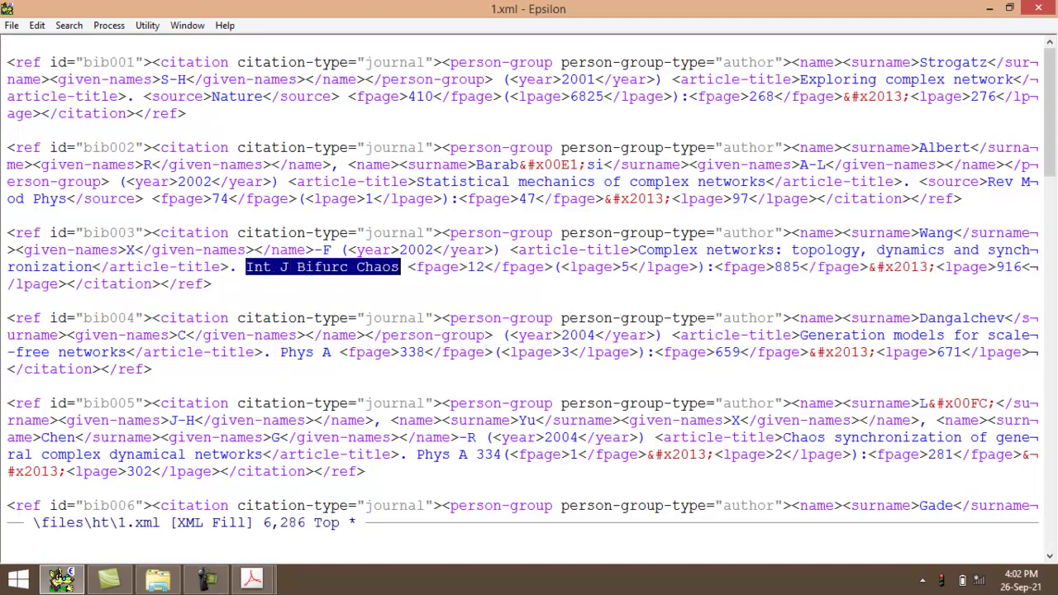
pyautogui.hotkey('alt', 'x')
pyautogui.press('Return')
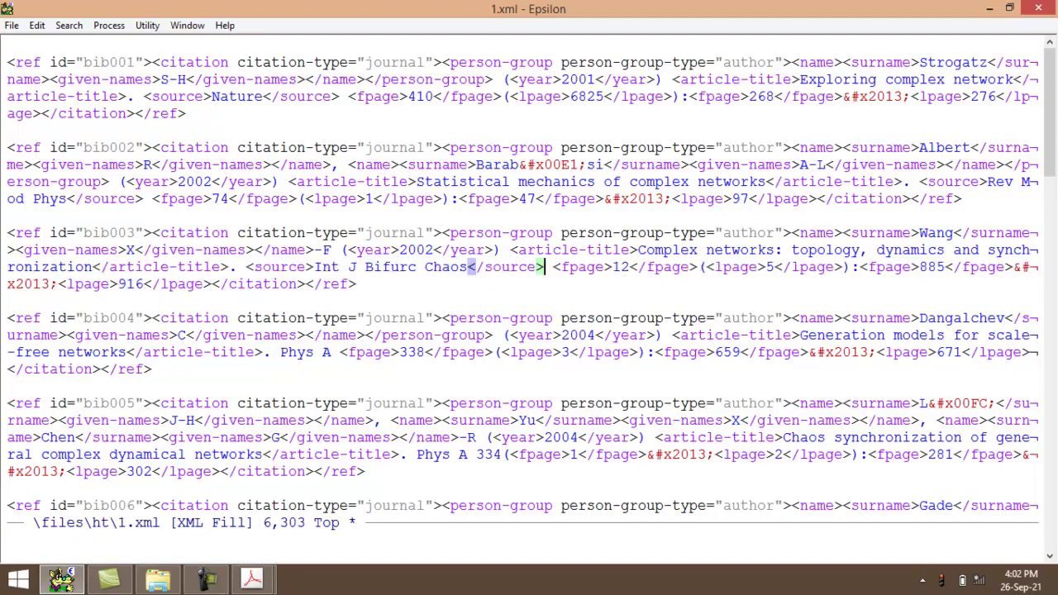
# Remove the name, surname and given-names tags around bib003's author, leaving 'Wang X-F' selected
pyautogui.click(827, 232)
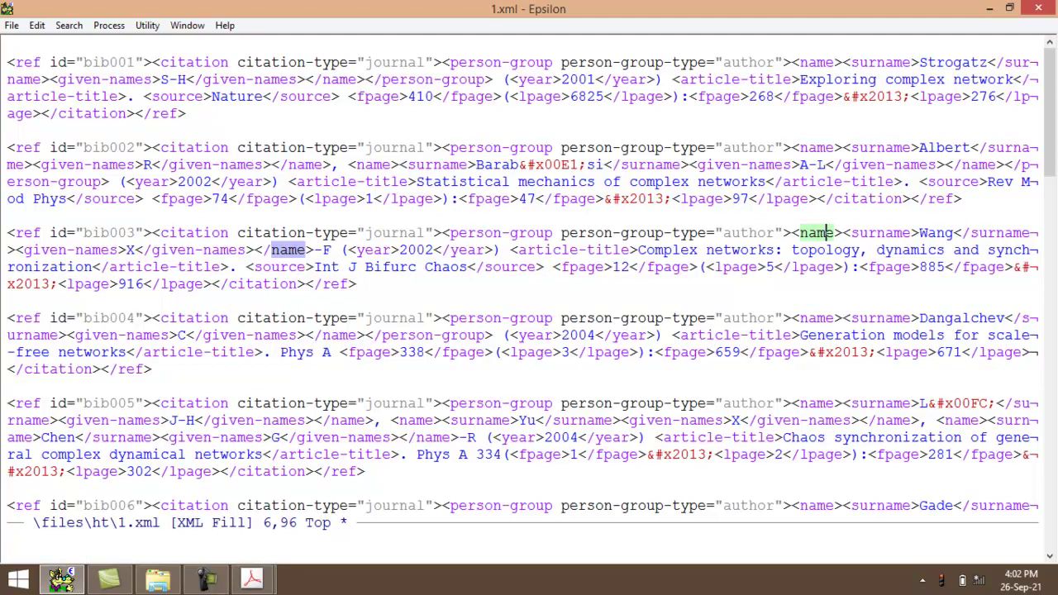
pyautogui.press('F3')
pyautogui.press('F3')
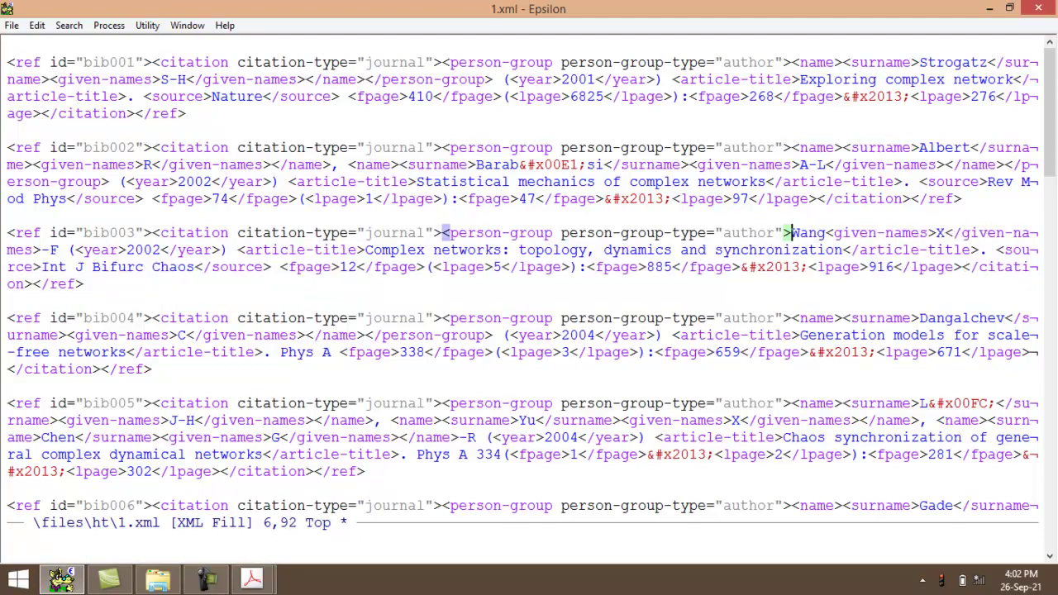
pyautogui.click(829, 232)
pyautogui.press('F3')
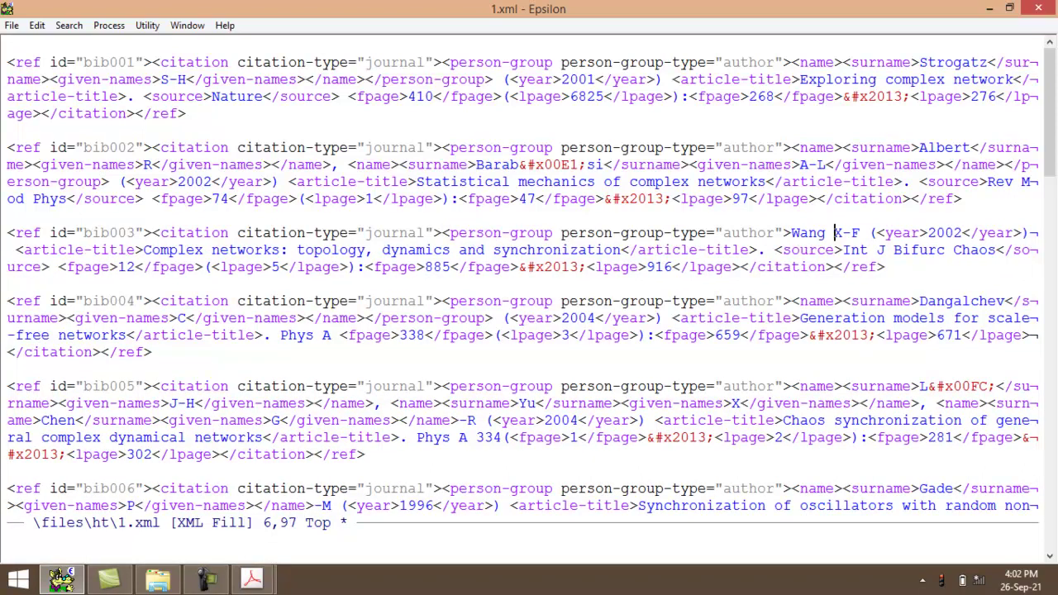
pyautogui.press('Right')
pyautogui.press('Right')
pyautogui.press('Right')
pyautogui.hotkey('ctrl', 'shift', 'Left')
pyautogui.hotkey('ctrl', 'shift', 'Left')
pyautogui.hotkey('ctrl', 'shift', 'Left')
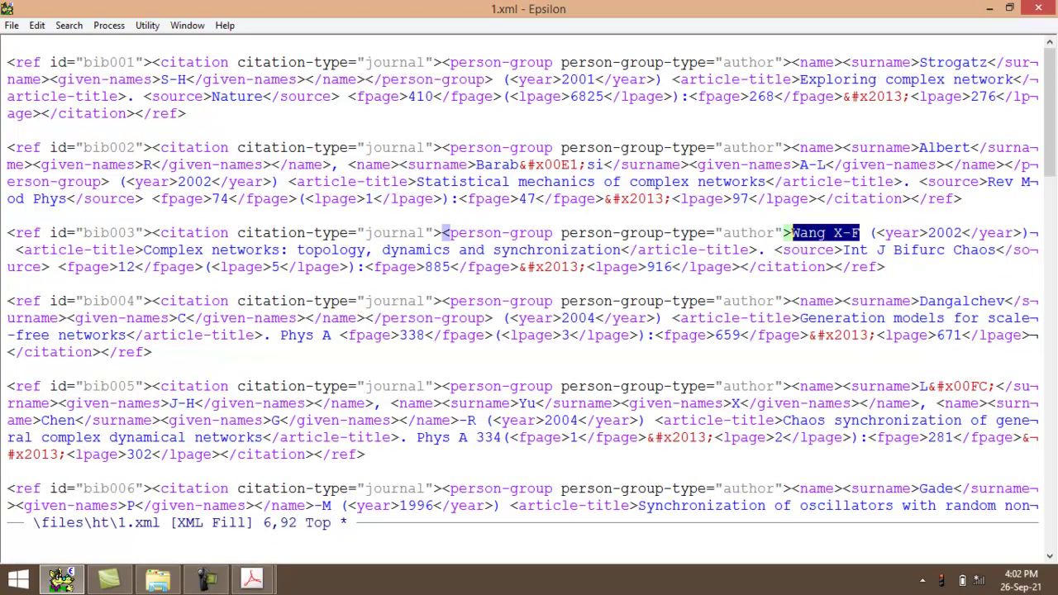
pyautogui.hotkey('alt', 'Tab')
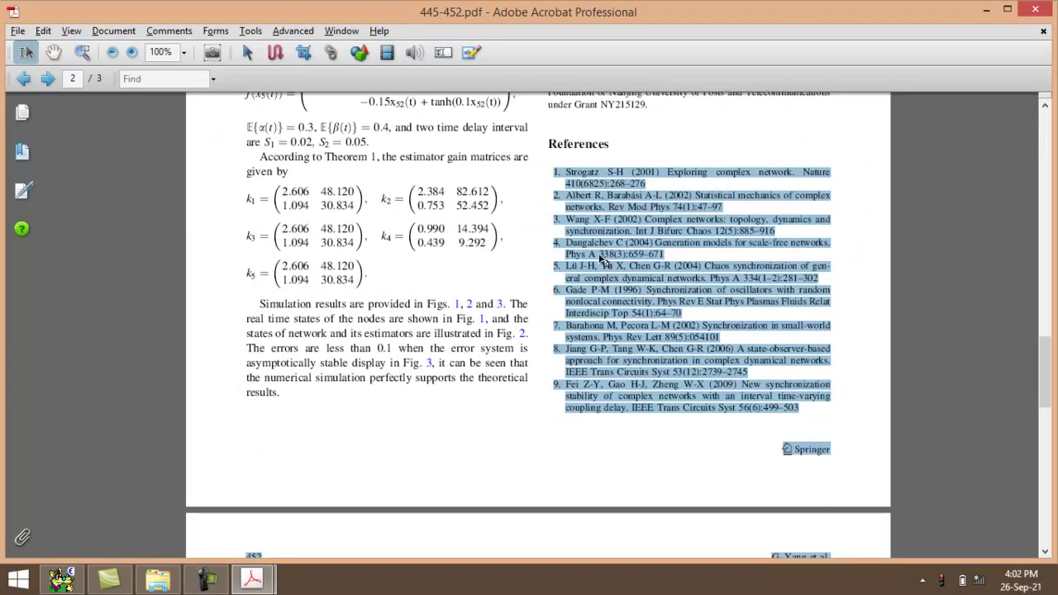
# Zoom the PDF to 200% and select Wang X-F in reference 3
pyautogui.click(615, 223)
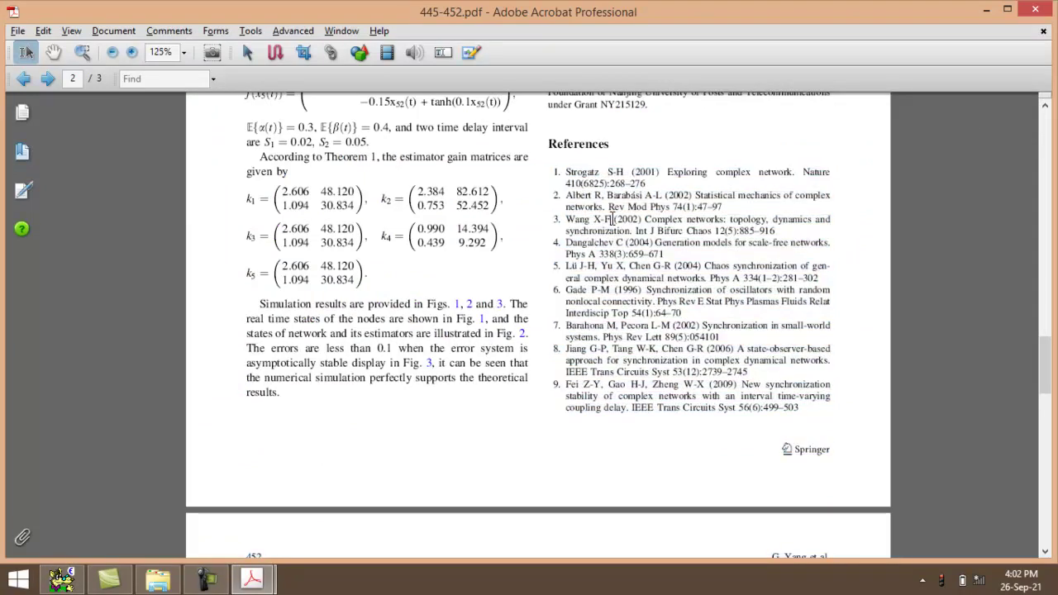
pyautogui.hotkey('ctrl', '=')
pyautogui.hotkey('ctrl', '=')
pyautogui.hotkey('ctrl', '=')
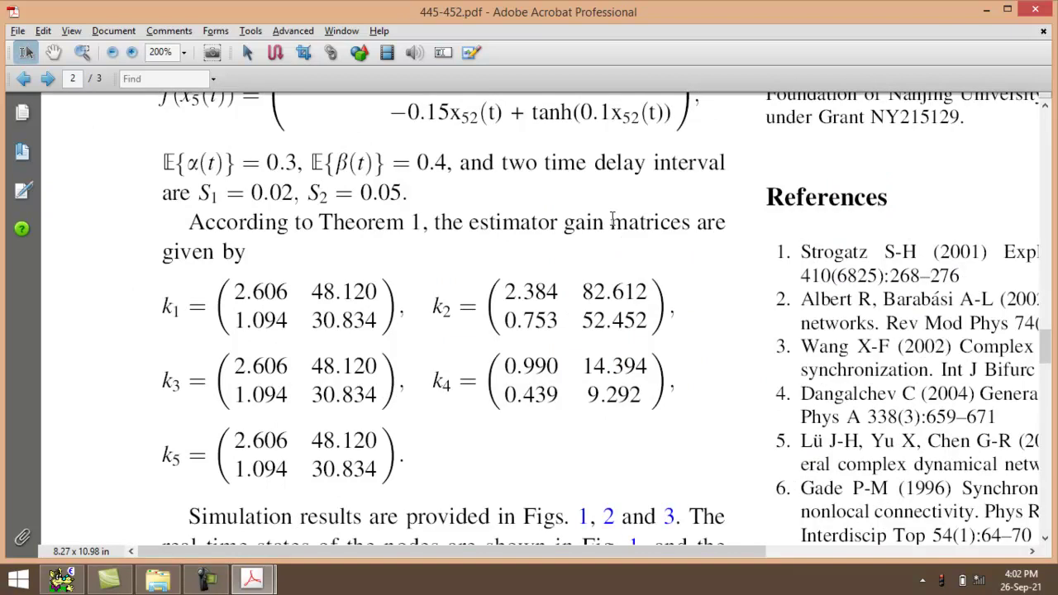
pyautogui.moveTo(891, 348); pyautogui.dragTo(800, 347)
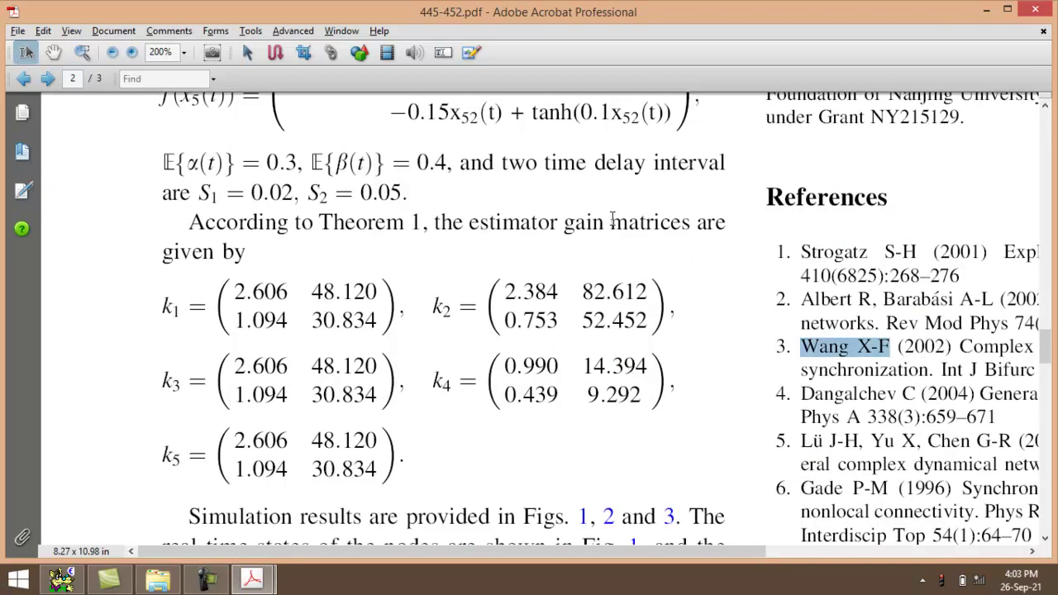
pyautogui.hotkey('alt', 'Tab')
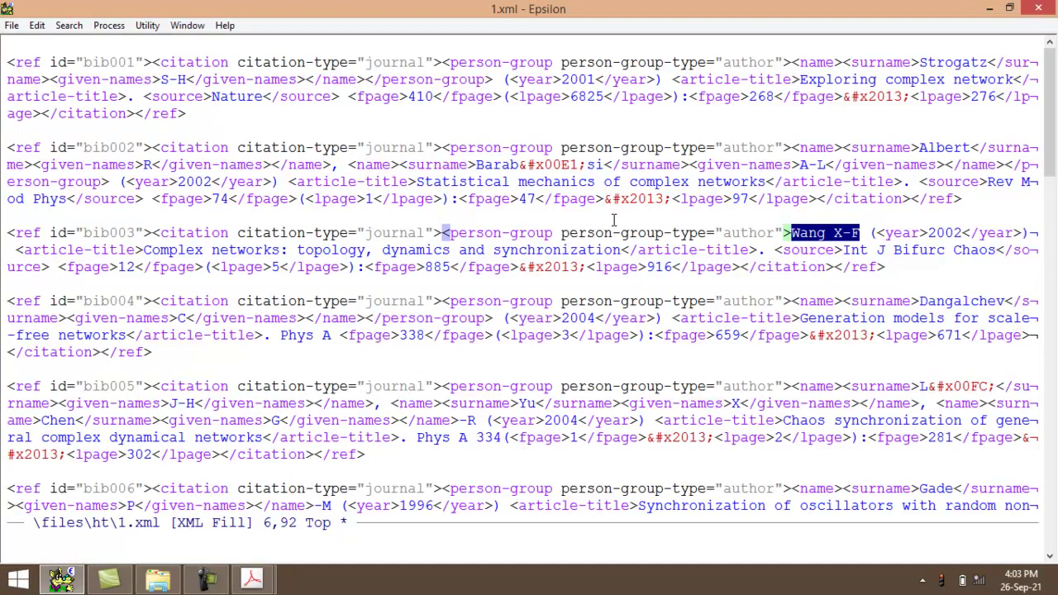
# Wrap Wang X-F in name tags and tag Wang as the surname
pyautogui.hotkey('alt', 'x')
pyautogui.write('n')
pyautogui.press('Return')
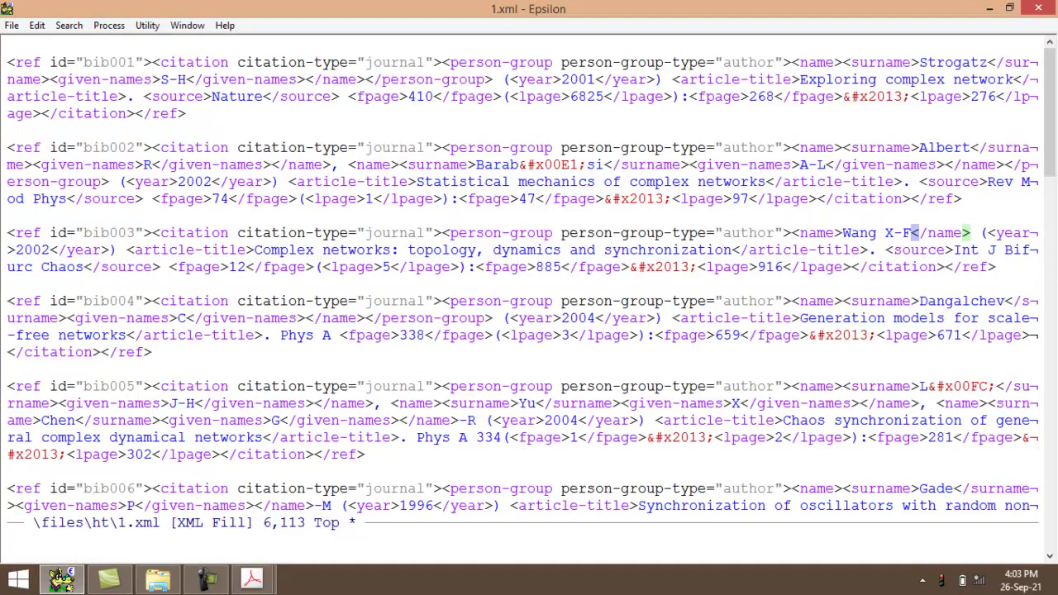
pyautogui.hotkey('ctrl', 'Left')
pyautogui.hotkey('ctrl', 'Left')
pyautogui.press('Left')
pyautogui.hotkey('ctrl', 'shift', 'Left')
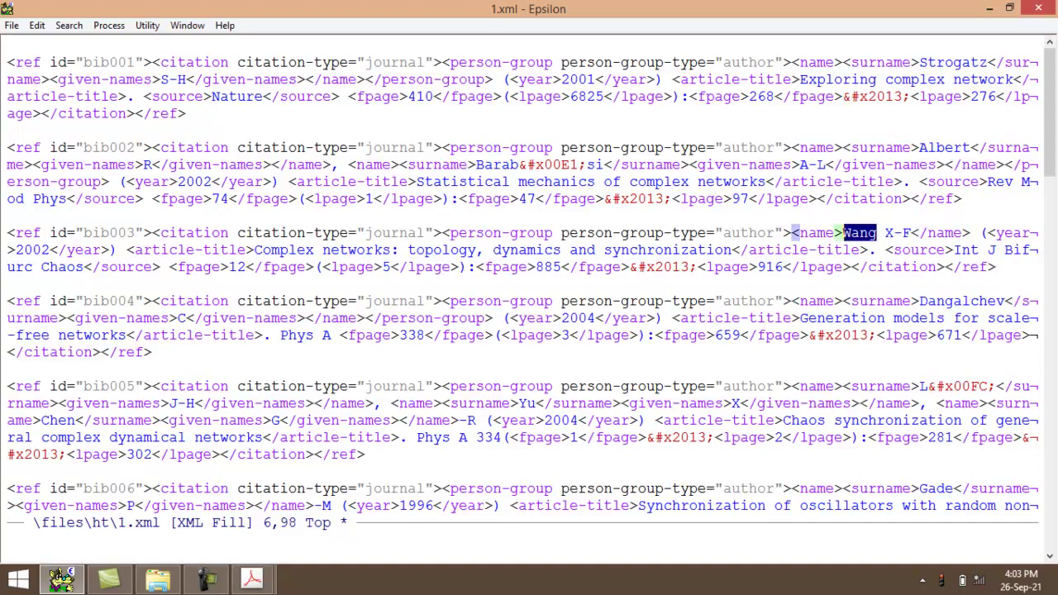
pyautogui.hotkey('alt', 'x')
pyautogui.write('su')
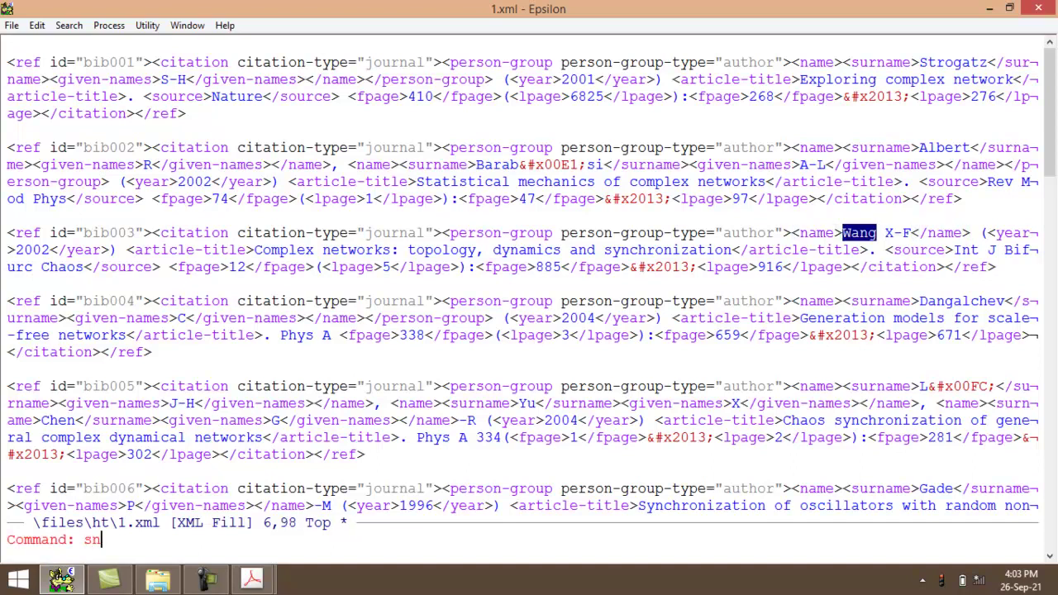
pyautogui.press('Return')
# Tag X-F as given-names and close the person-group with '</'
pyautogui.hotkey('ctrl', 'Right')
pyautogui.press('Right')
pyautogui.hotkey('shift', 'Right')
pyautogui.hotkey('shift', 'Right')
pyautogui.hotkey('shift', 'Right')
pyautogui.hotkey('alt', 'x')
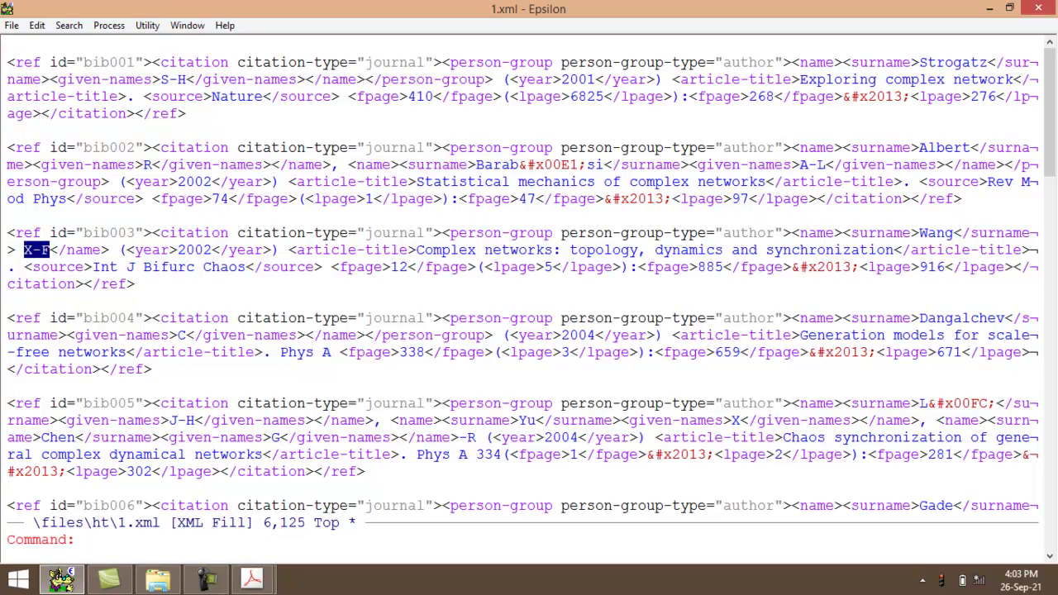
pyautogui.write('gn')
pyautogui.press('Return')
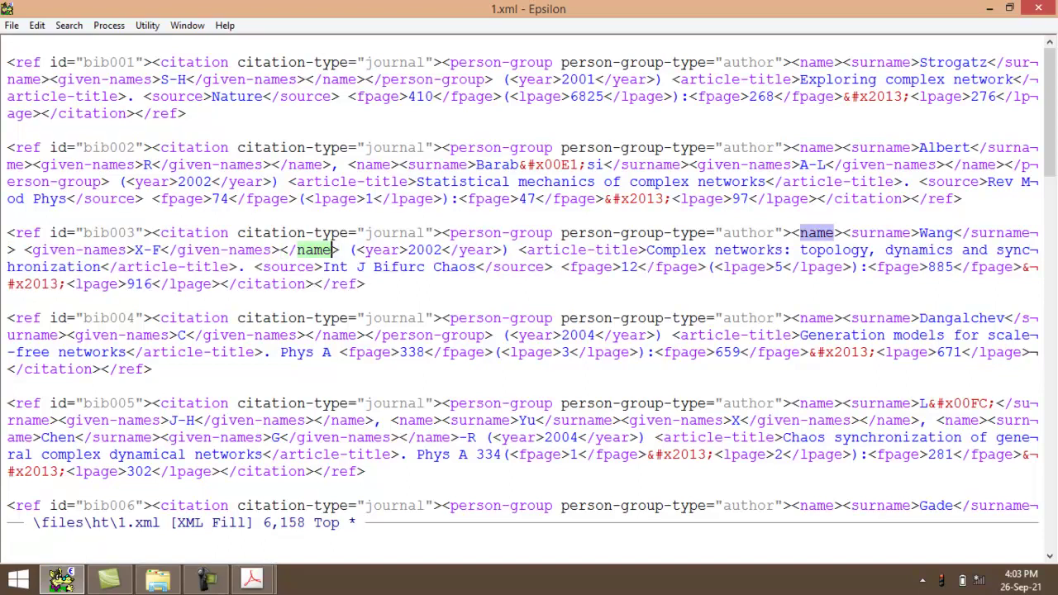
pyautogui.write('</person-group')
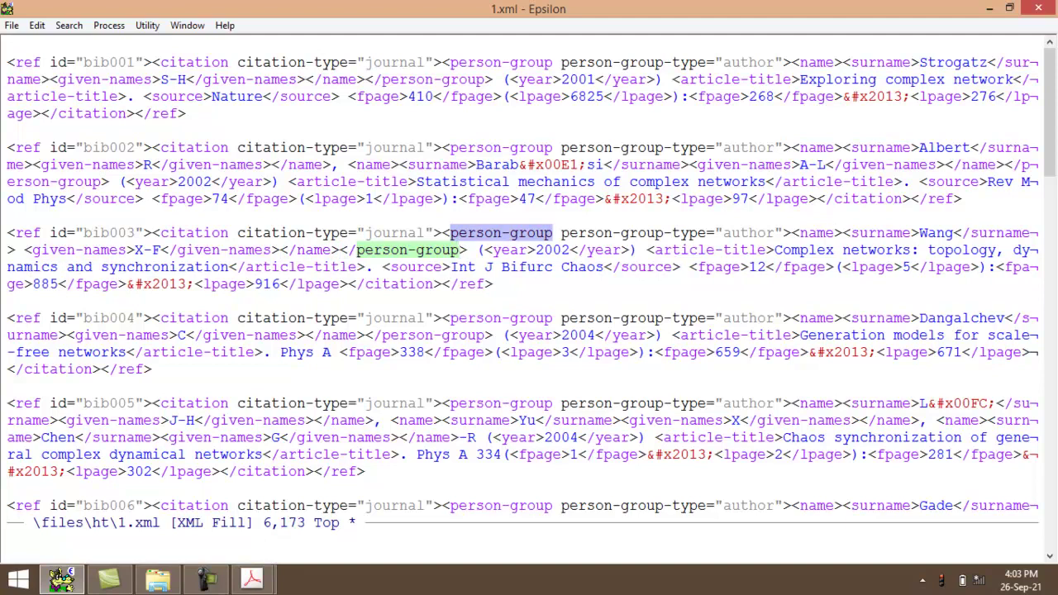
# Scroll through 1.xml, jumping between the top and the end of the file
pyautogui.press('pagedown')
pyautogui.press('pagedown')
pyautogui.press('pagedown')
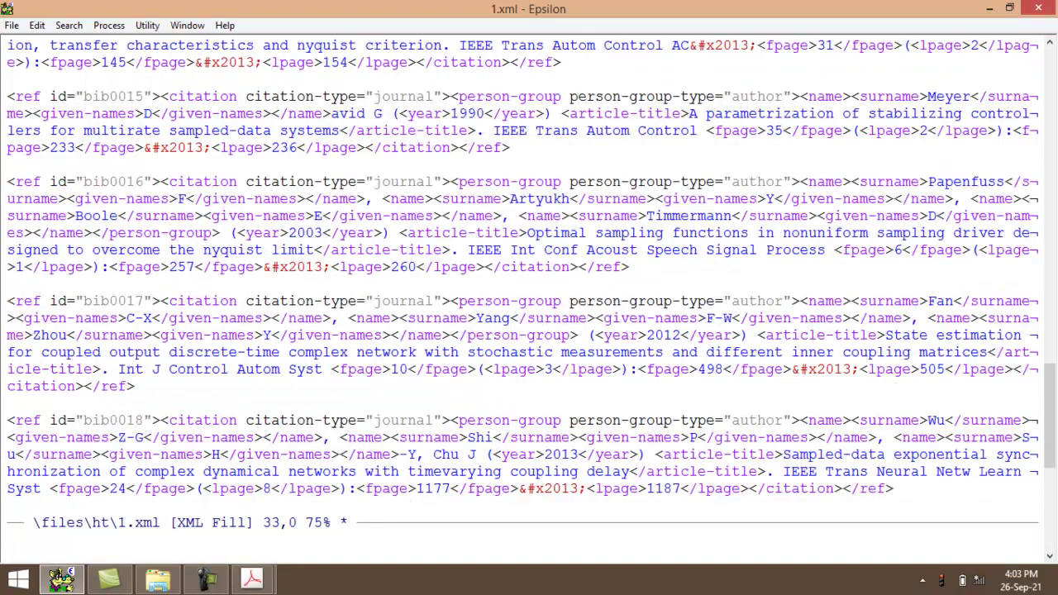
pyautogui.scroll(-9, 529, 298)
pyautogui.click(457, 284)
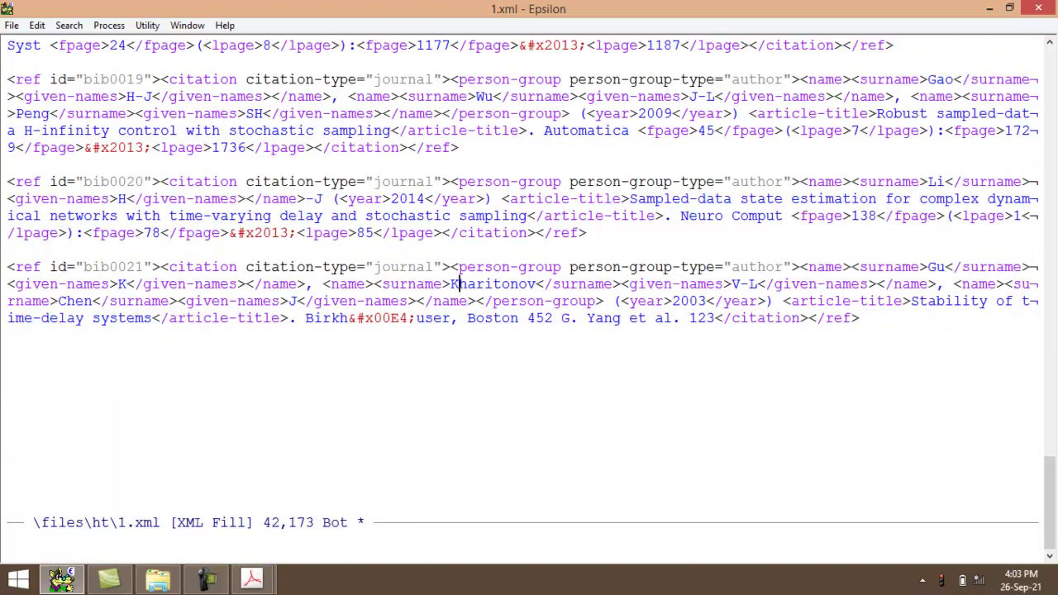
pyautogui.scroll(10, 529, 298)
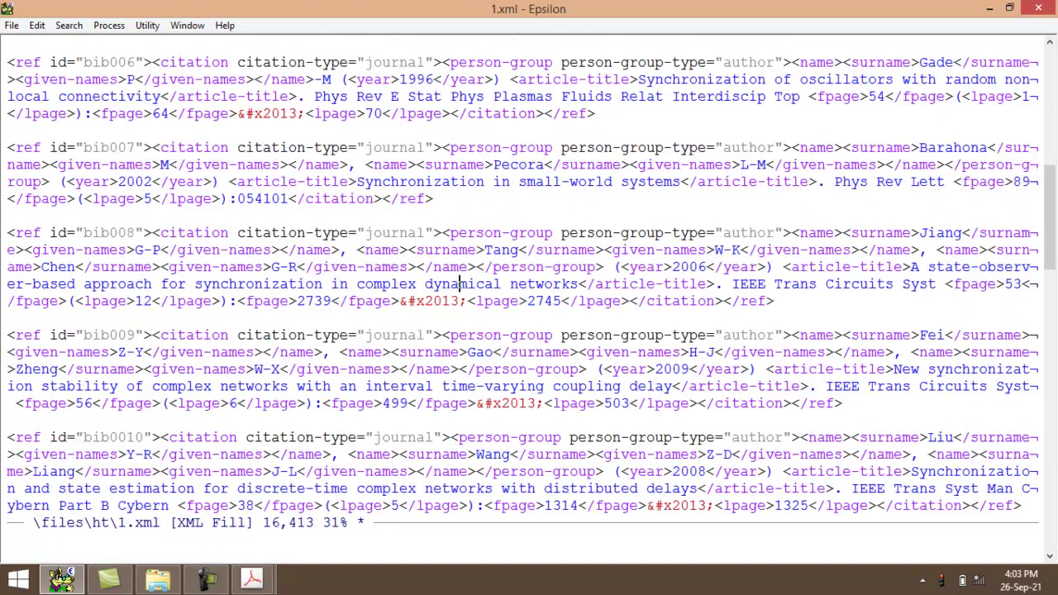
pyautogui.hotkey('ctrl', 'End')
pyautogui.hotkey('ctrl', 'Home')
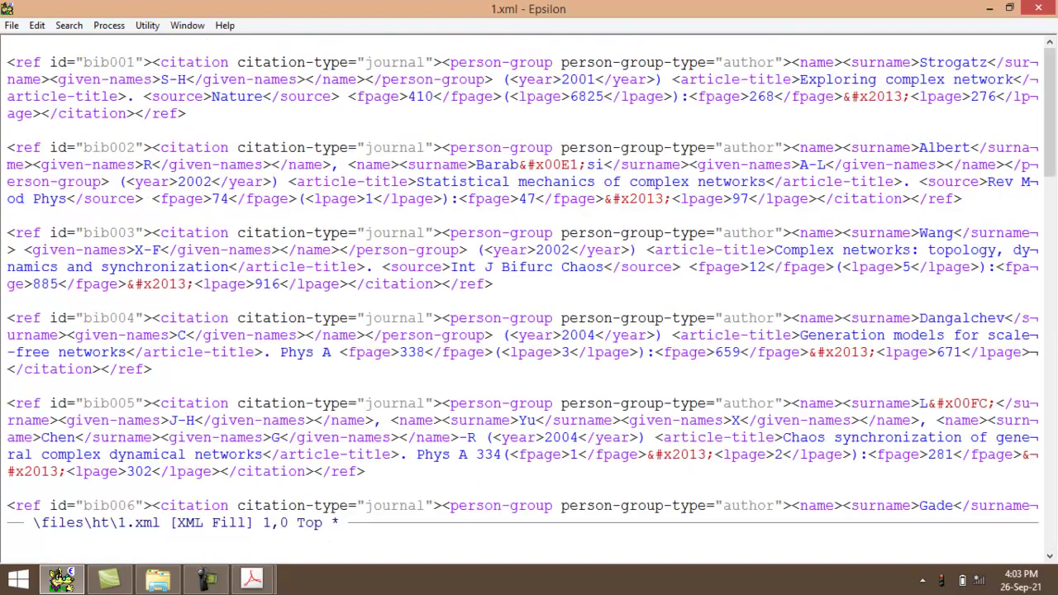
pyautogui.hotkey('ctrl', 'End')
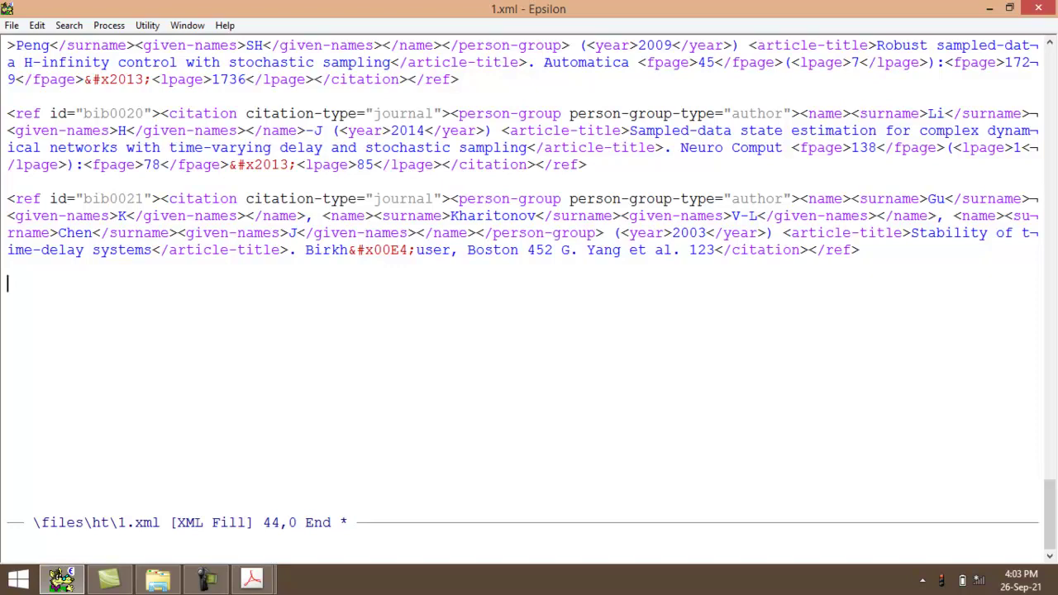
pyautogui.hotkey('alt', 'Tab')
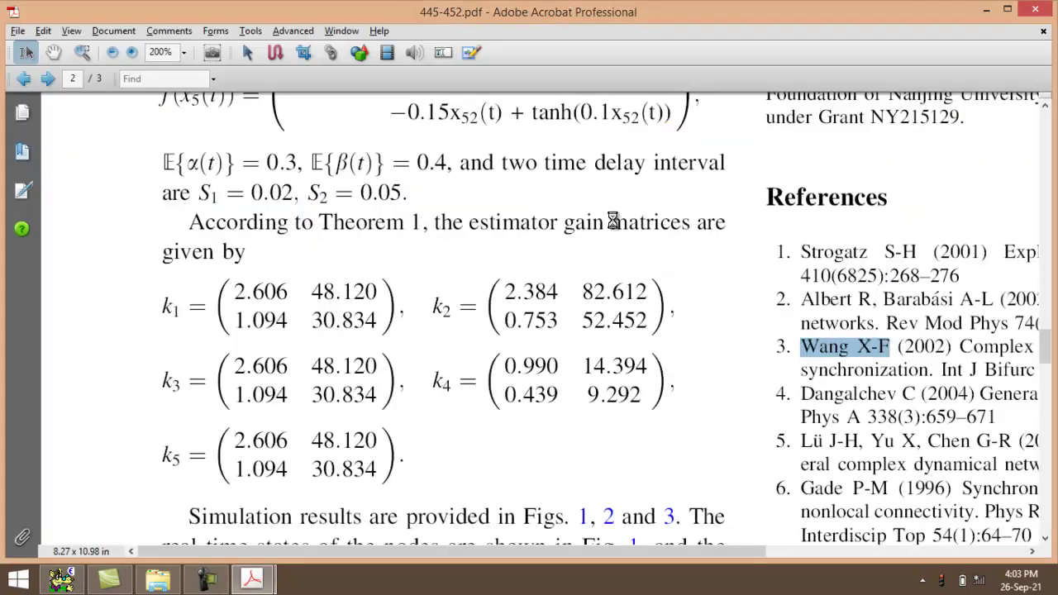
# Scroll 0215.pdf to the References section starting at [1] on page 8
pyautogui.hotkey('alt', 'Tab')
pyautogui.hotkey('alt', 'Tab')
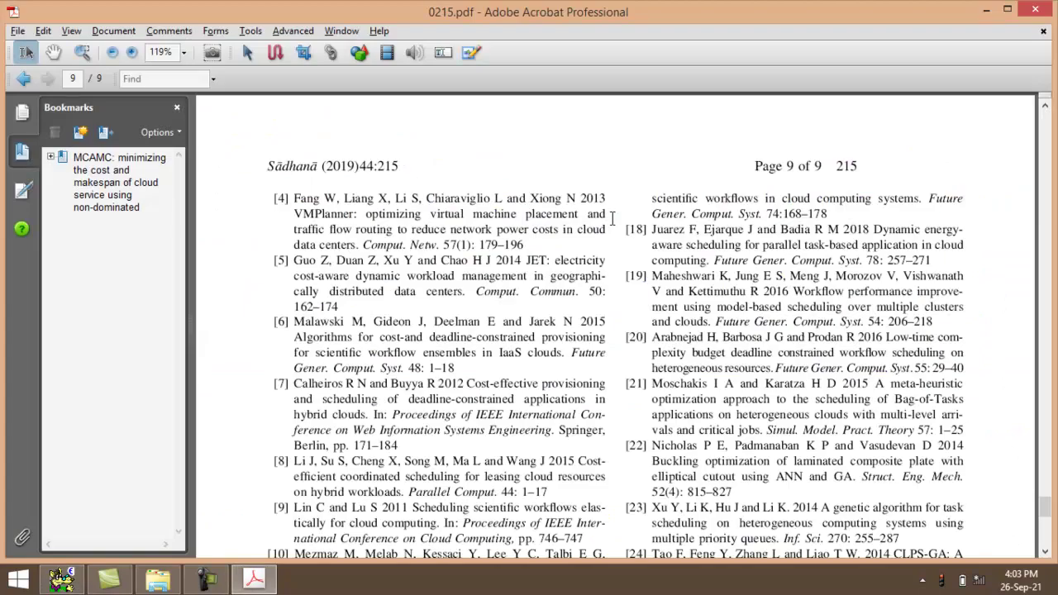
pyautogui.scroll(5, 612, 218)
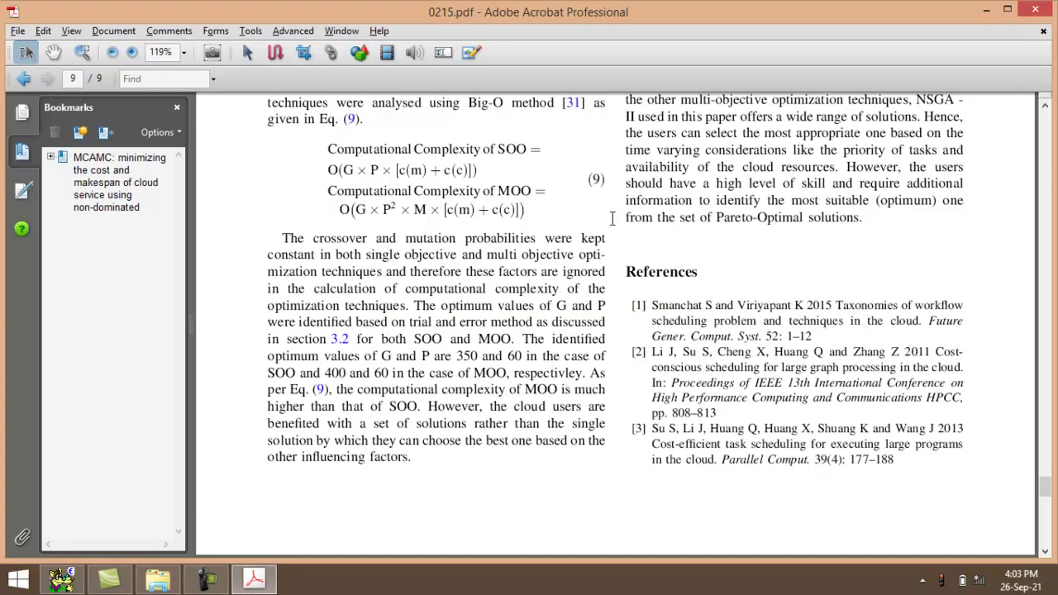
pyautogui.scroll(-10, 611, 218)
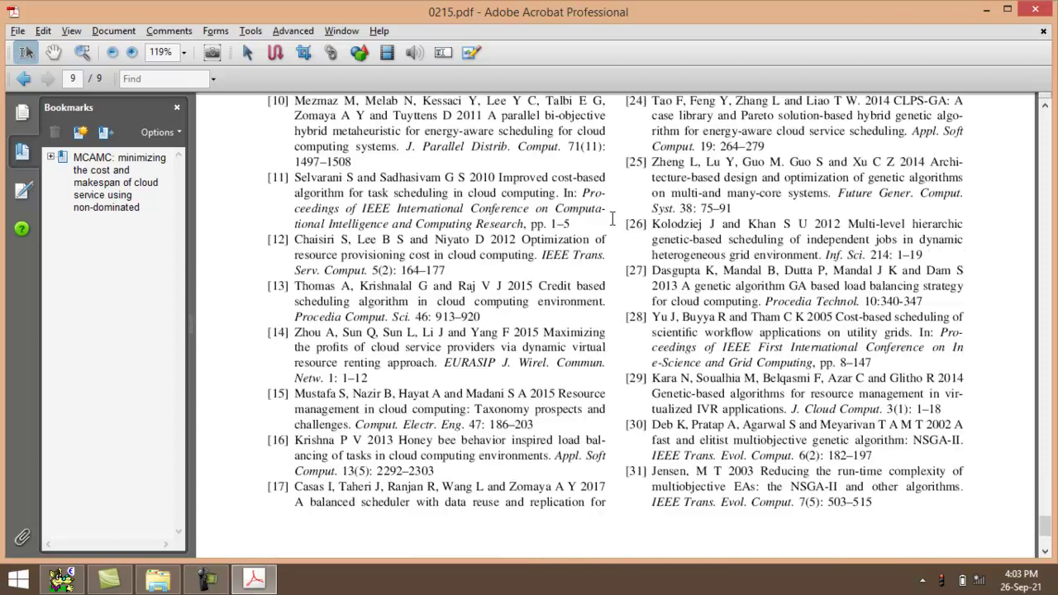
pyautogui.scroll(5, 613, 218)
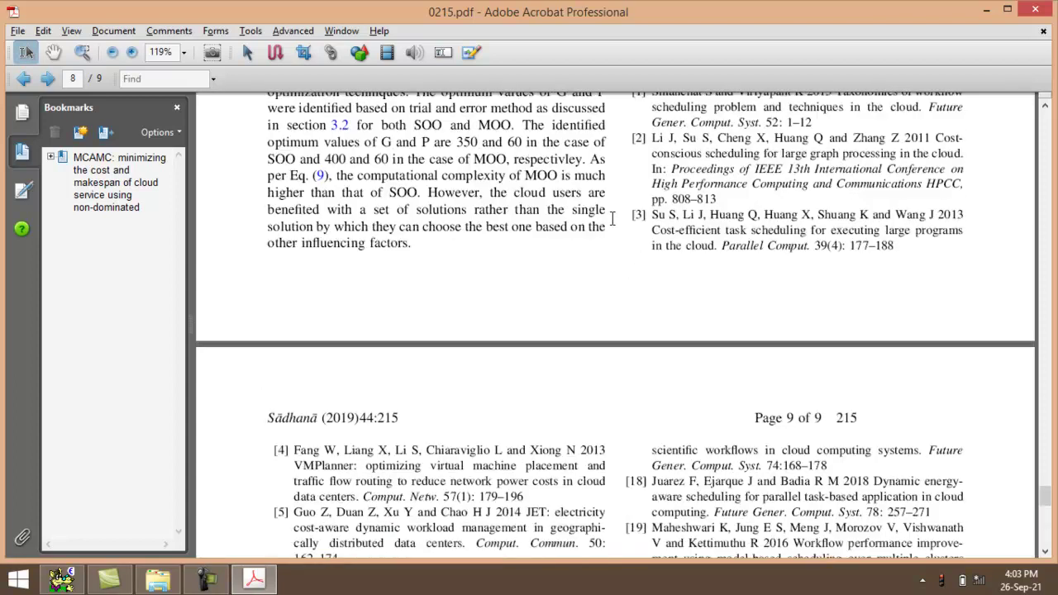
pyautogui.scroll(5, 612, 219)
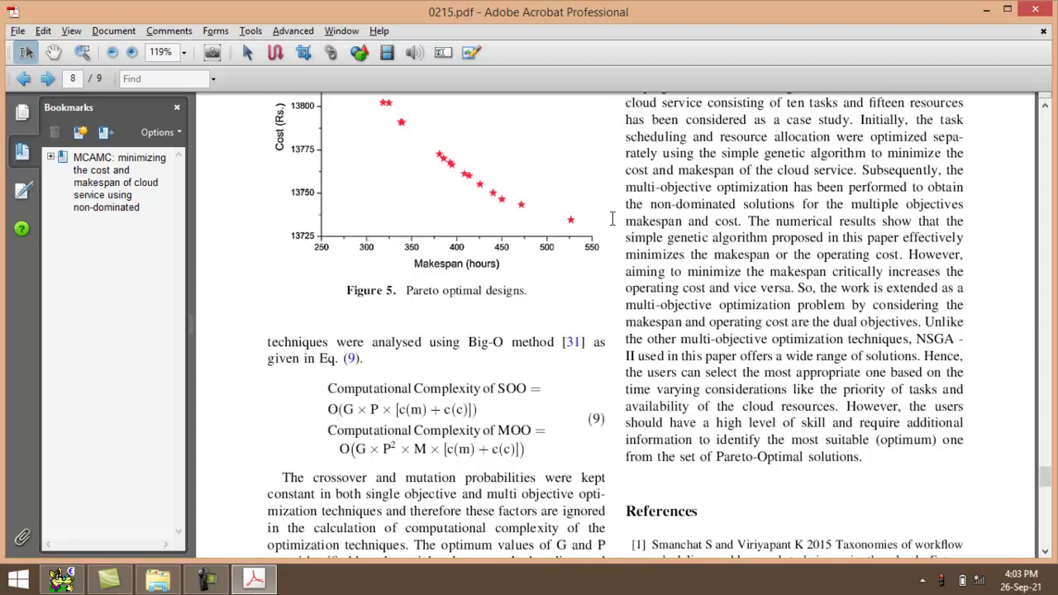
# Close the 1.xml buffer with Ctrl+X K
pyautogui.hotkey('alt', 'Tab')
pyautogui.hotkey('ctrl', 'x')
pyautogui.press('k')
pyautogui.press('Return')
# Bring up the d:\files\ht folder listing
pyautogui.hotkey('ctrl', 'x')
pyautogui.hotkey('ctrl', 'f')
pyautogui.hotkey('ctrl', 'shift', 'Left')
pyautogui.hotkey('ctrl', 'shift', 'Left')
pyautogui.hotkey('ctrl', 'shift', 'Left')
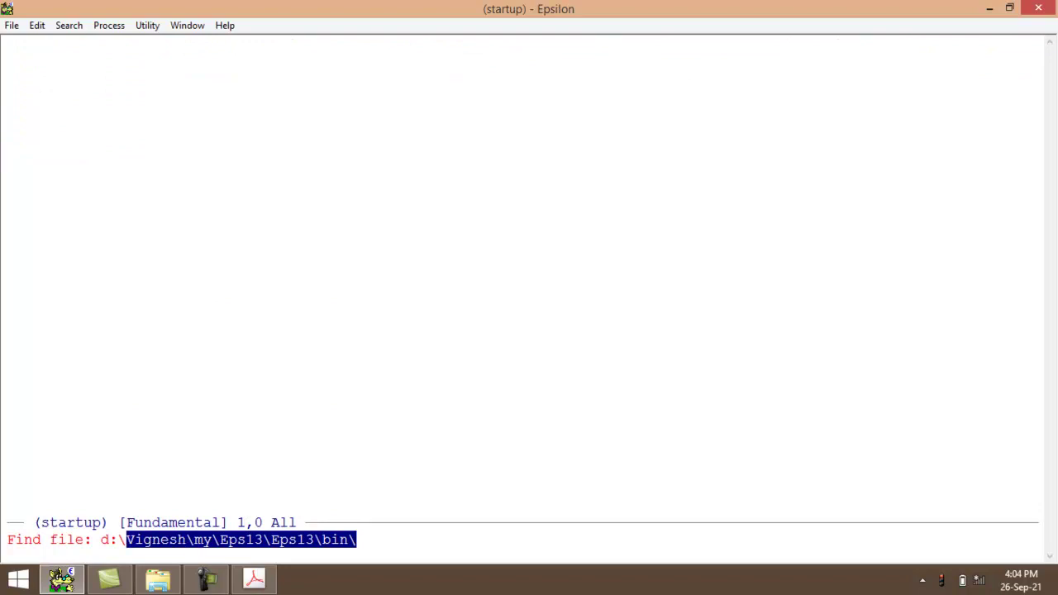
pyautogui.write('files\\ht')
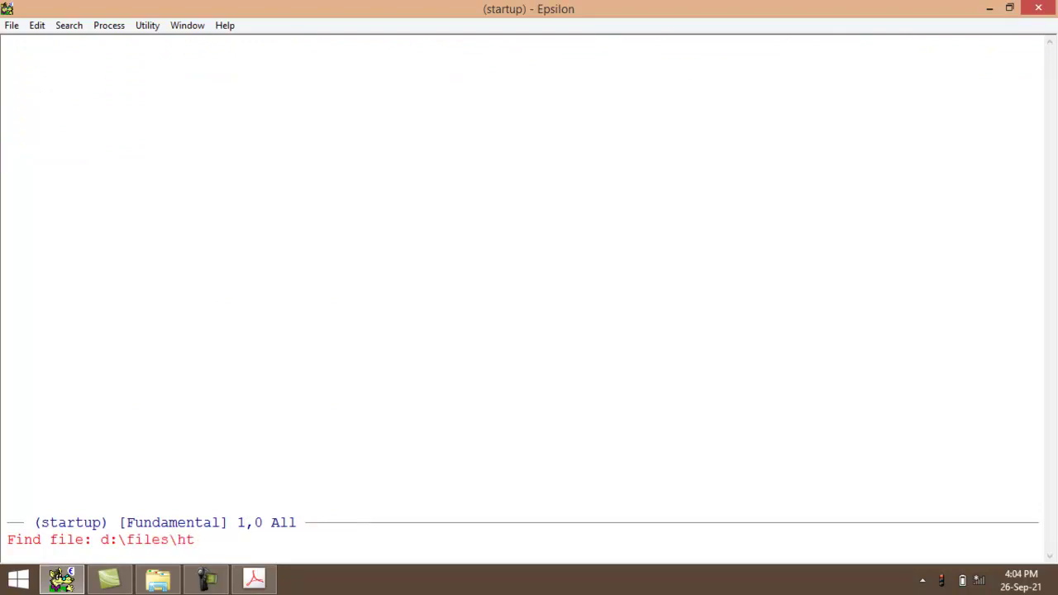
pyautogui.press('Return')
pyautogui.press('Down')
pyautogui.press('Down')
pyautogui.press('Down')
pyautogui.hotkey('shift', 'Right')
pyautogui.hotkey('shift', 'Right')
pyautogui.hotkey('shift', 'Right')
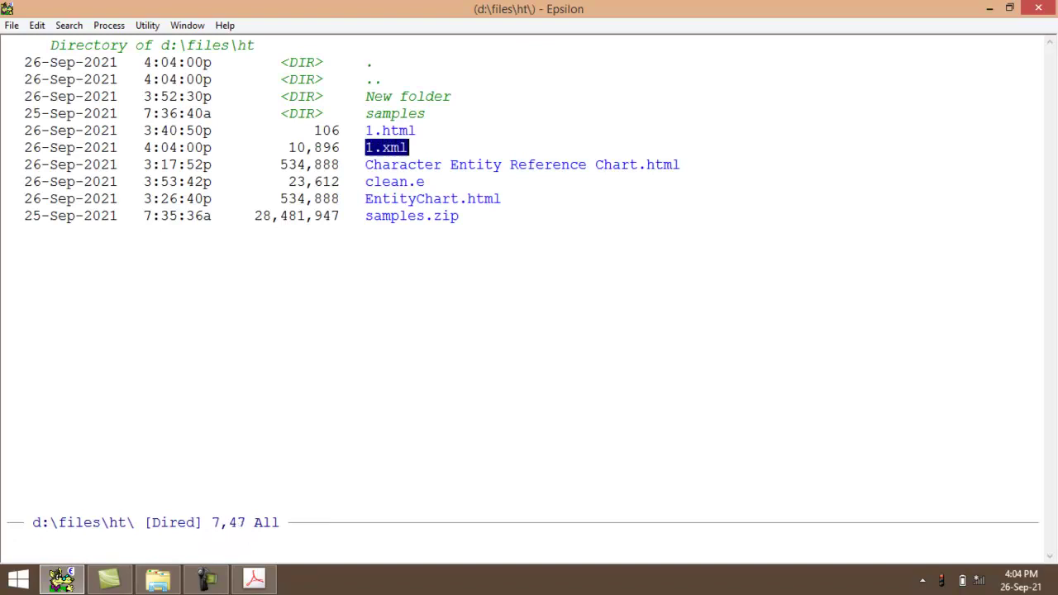
pyautogui.press('Left')
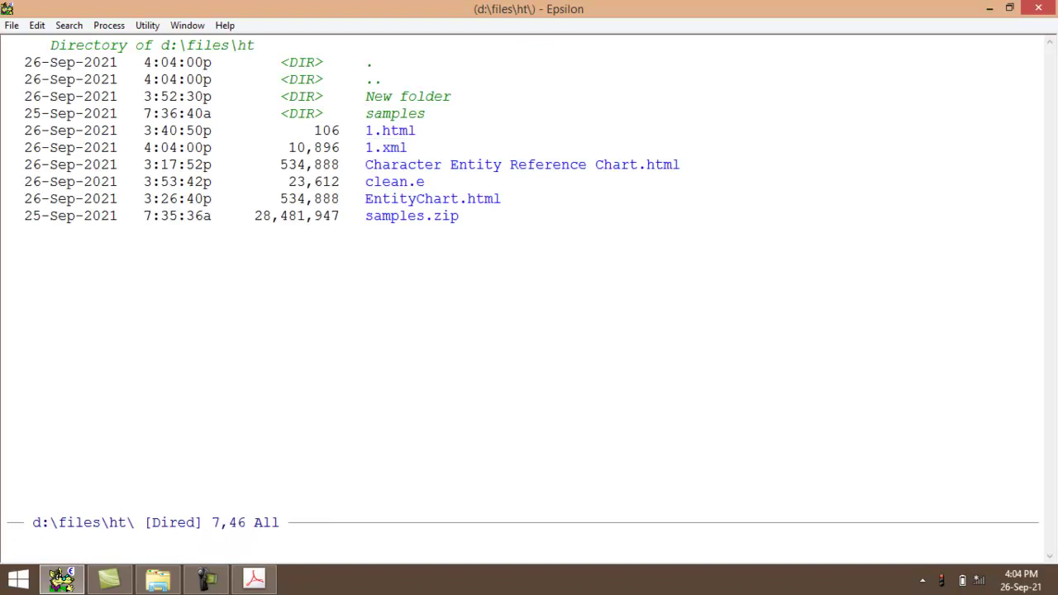
# Create the new empty file 2.xml in d:\files\ht
pyautogui.hotkey('ctrl', 'x')
pyautogui.hotkey('ctrl', 'f')
pyautogui.write('2.xml')
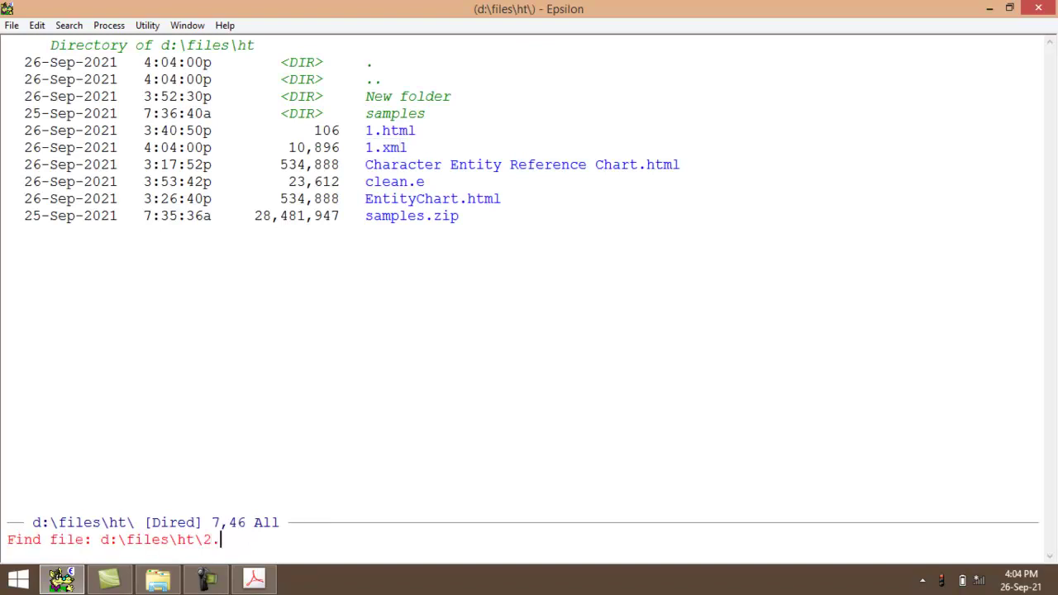
pyautogui.press('Return')
pyautogui.hotkey('alt', 'Tab')
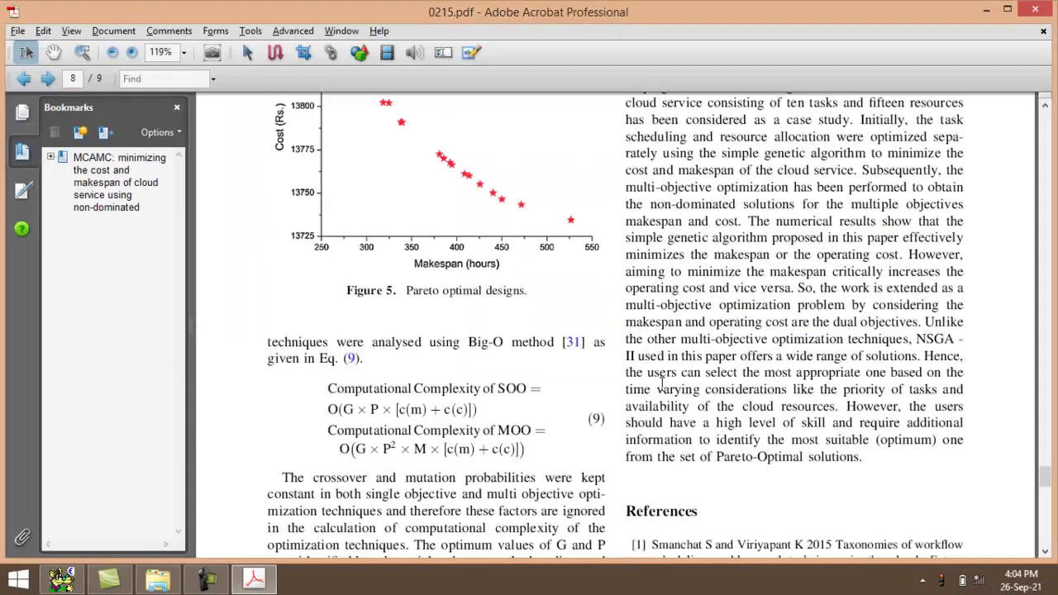
# Copy references [1] through [31] from 0215.pdf
pyautogui.scroll(-5, 661, 382)
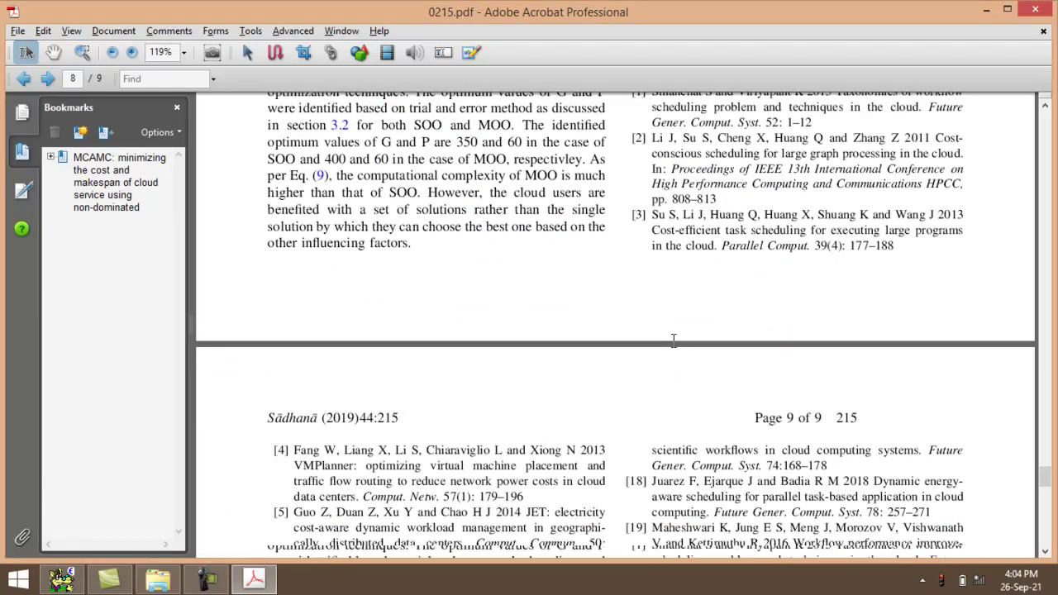
pyautogui.scroll(5, 673, 339)
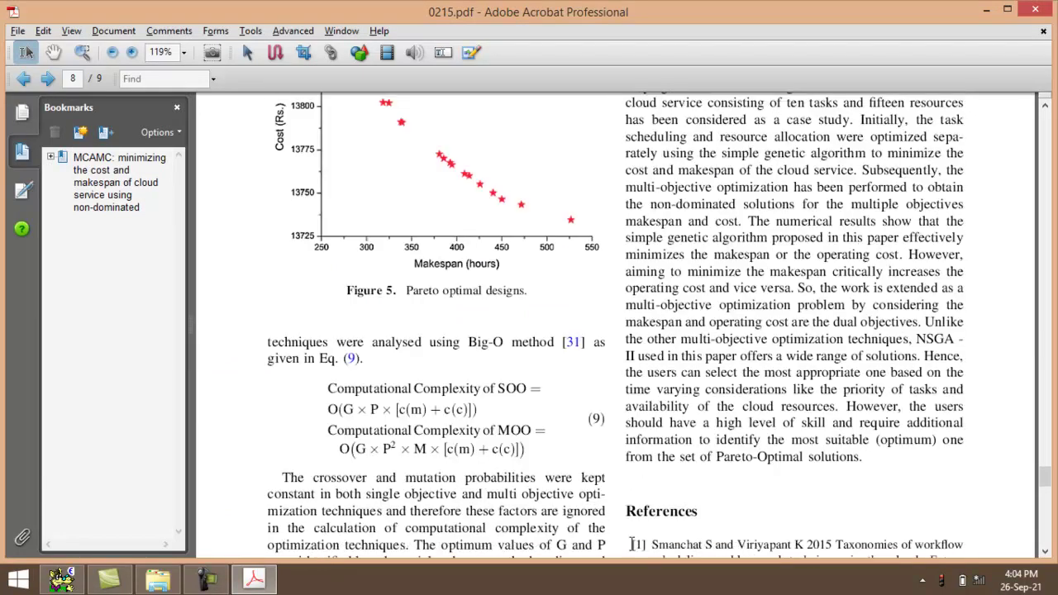
pyautogui.moveTo(632, 544)
pyautogui.mouseDown()
pyautogui.moveTo(713, 589)
pyautogui.moveTo(866, 581)
pyautogui.moveTo(938, 434)
pyautogui.moveTo(949, 459)
pyautogui.mouseUp()
pyautogui.hotkey('ctrl', 'c')
# Paste the copied references into 2.xml and check the first line break
pyautogui.hotkey('alt', 'Tab')
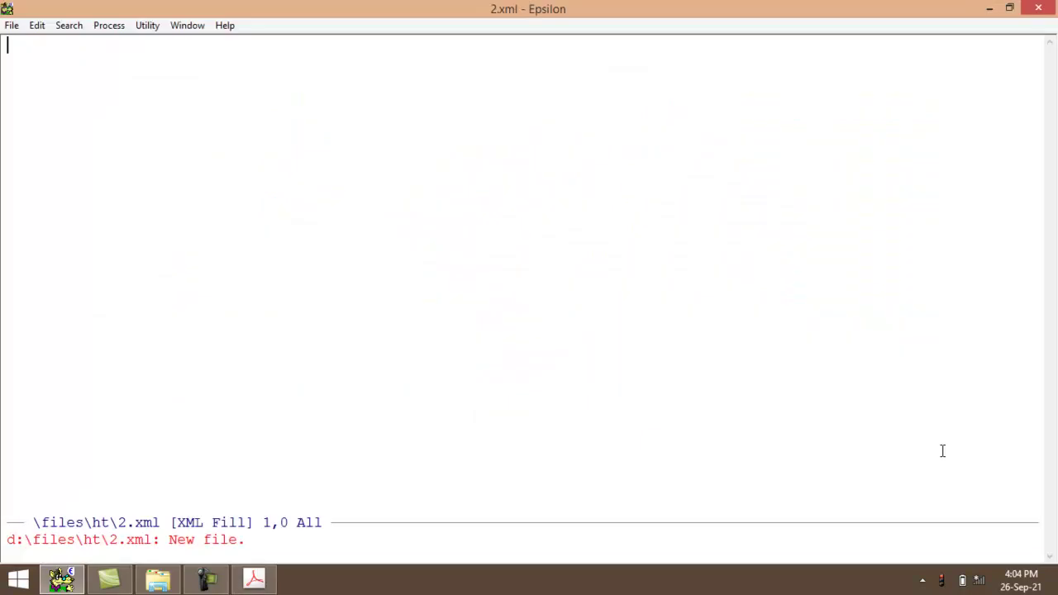
pyautogui.hotkey('ctrl', 'v')
pyautogui.hotkey('ctrl', 'Home')
pyautogui.press('Down')
pyautogui.hotkey('shift', 'Left')
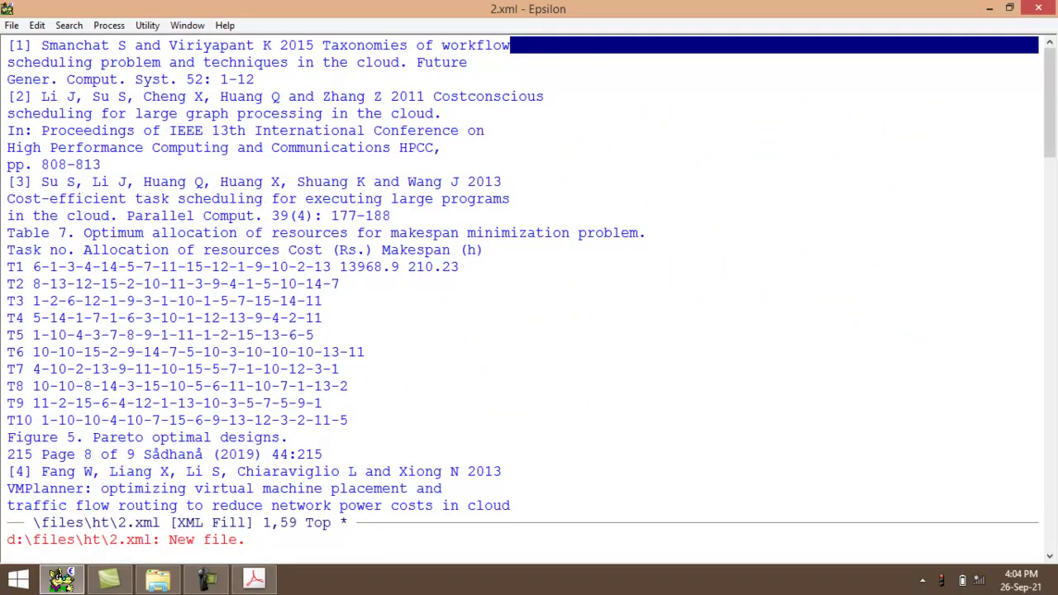
pyautogui.hotkey('alt', 'Tab')
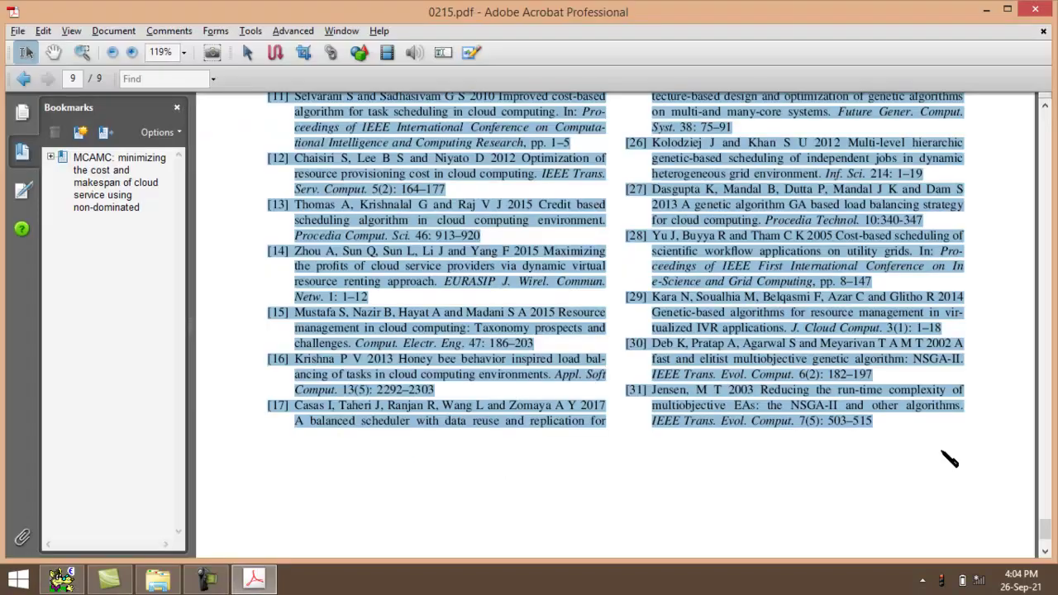
# Zoom out to 75% and compare Table 7 with the References on page 8
pyautogui.hotkey('ctrl', '-')
pyautogui.hotkey('ctrl', '-')
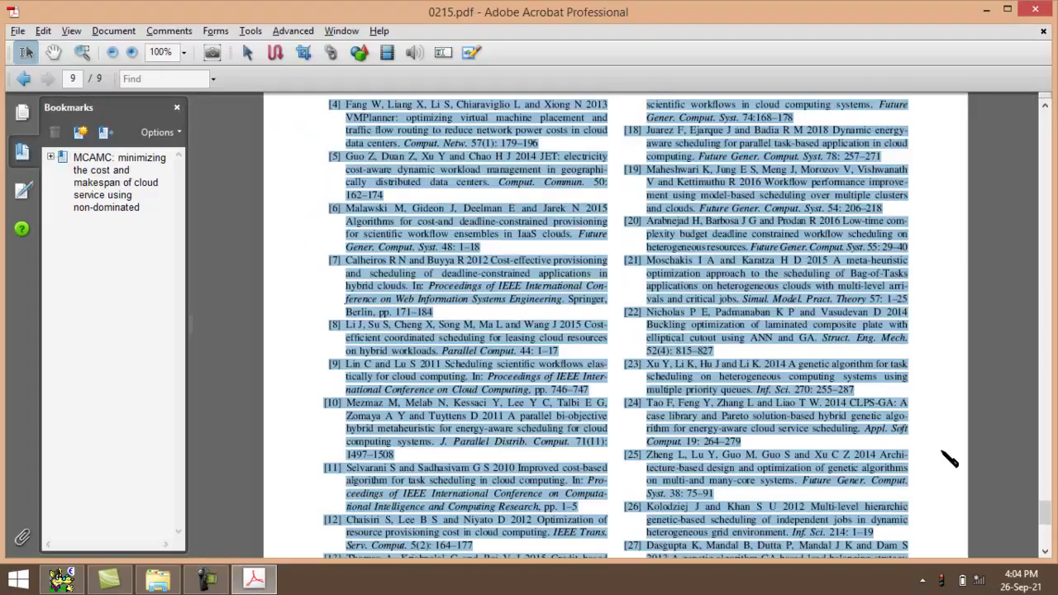
pyautogui.press('pageup')
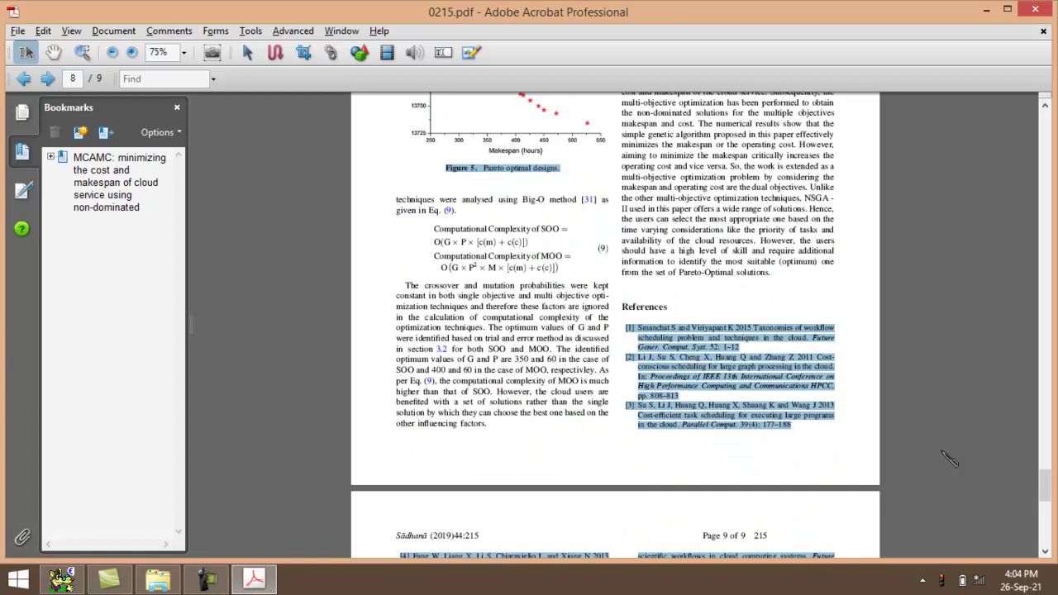
pyautogui.press('pageup')
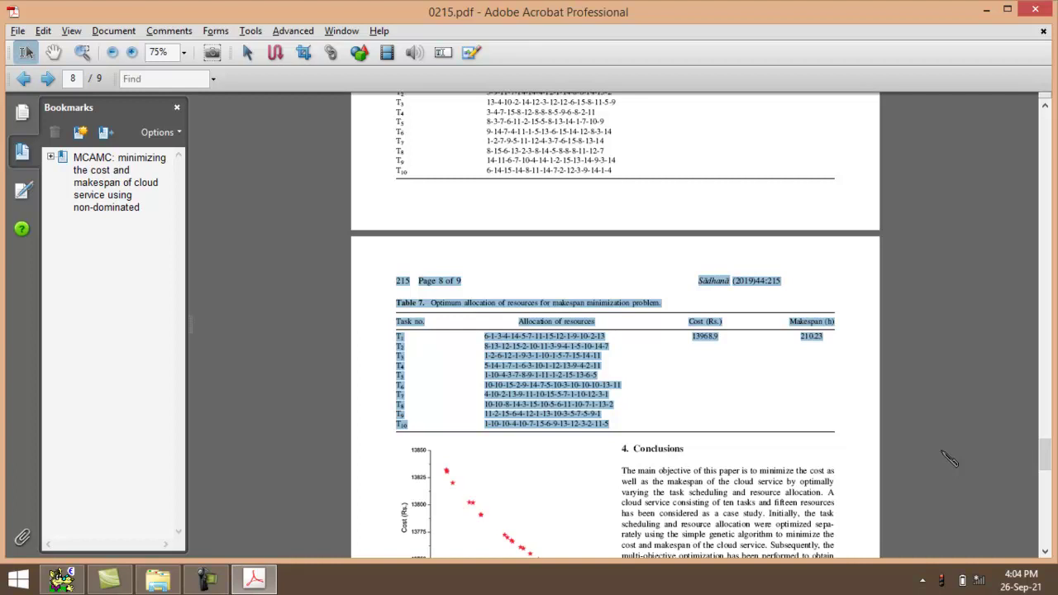
pyautogui.press('pagedown')
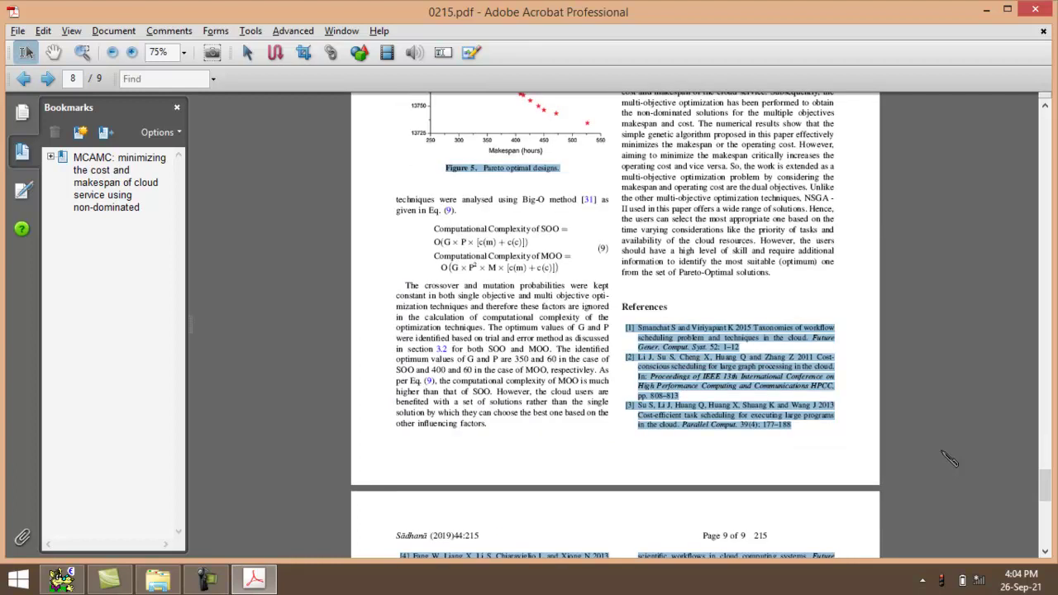
pyautogui.press('pageup')
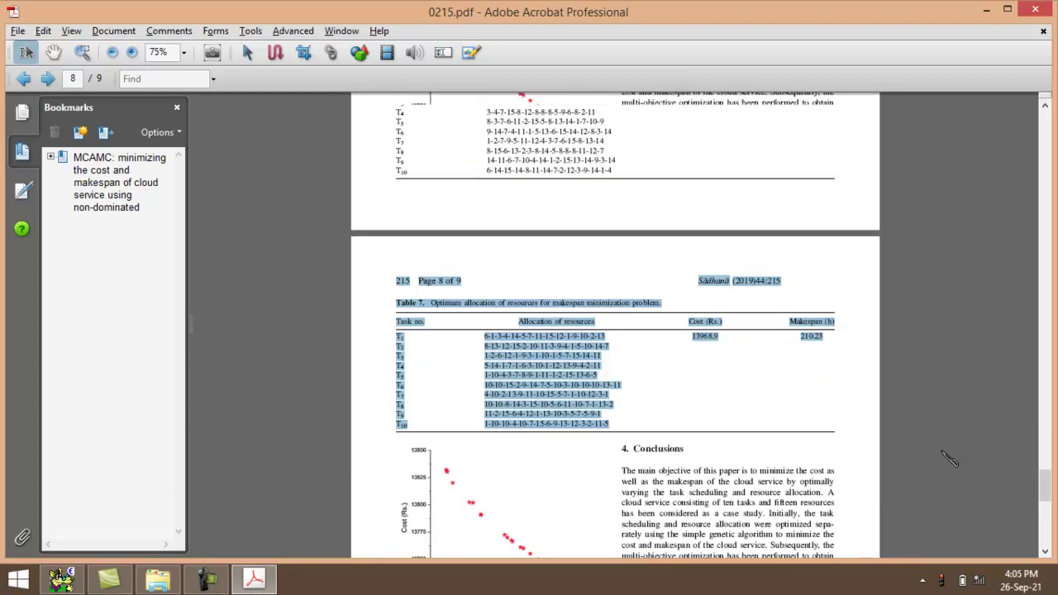
pyautogui.press('pagedown')
pyautogui.press('pageup')
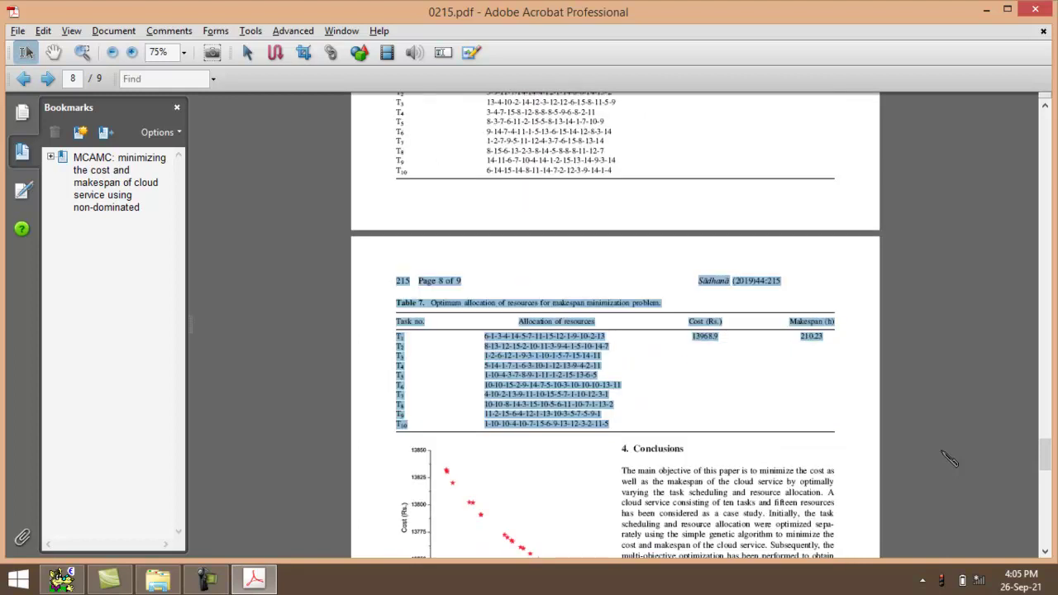
pyautogui.press('pagedown')
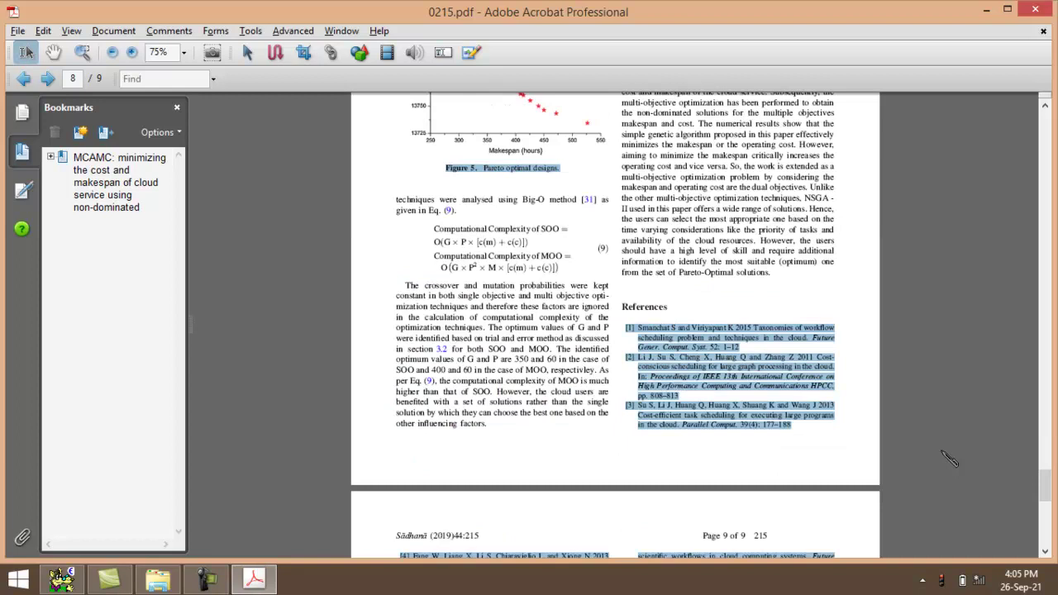
pyautogui.press('pageup')
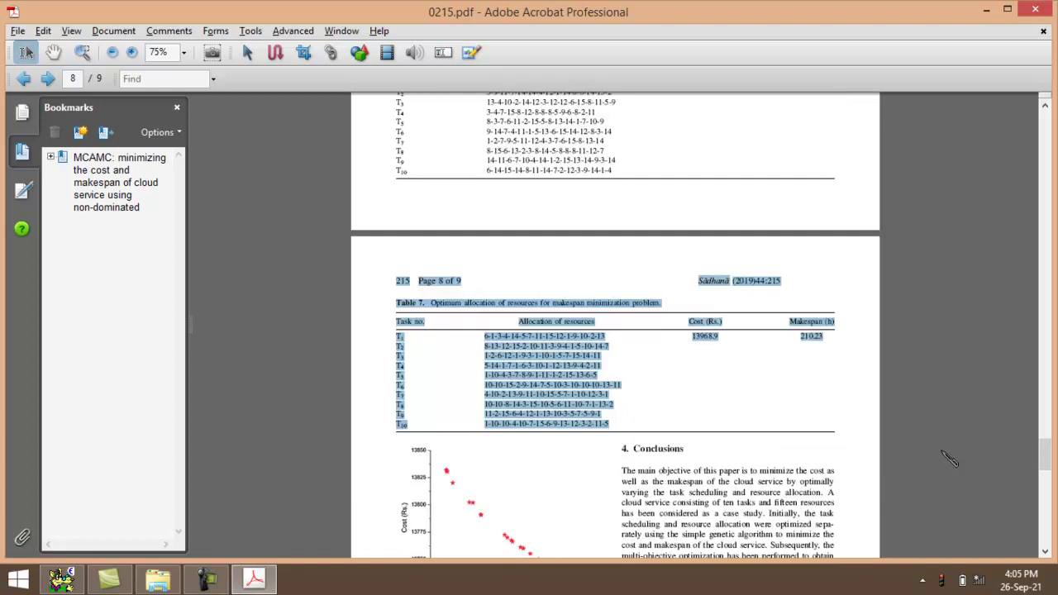
# Delete the block from the 'Table 7' line through '215 Page 8 of 9' in 2.xml
pyautogui.hotkey('alt', 'Tab')
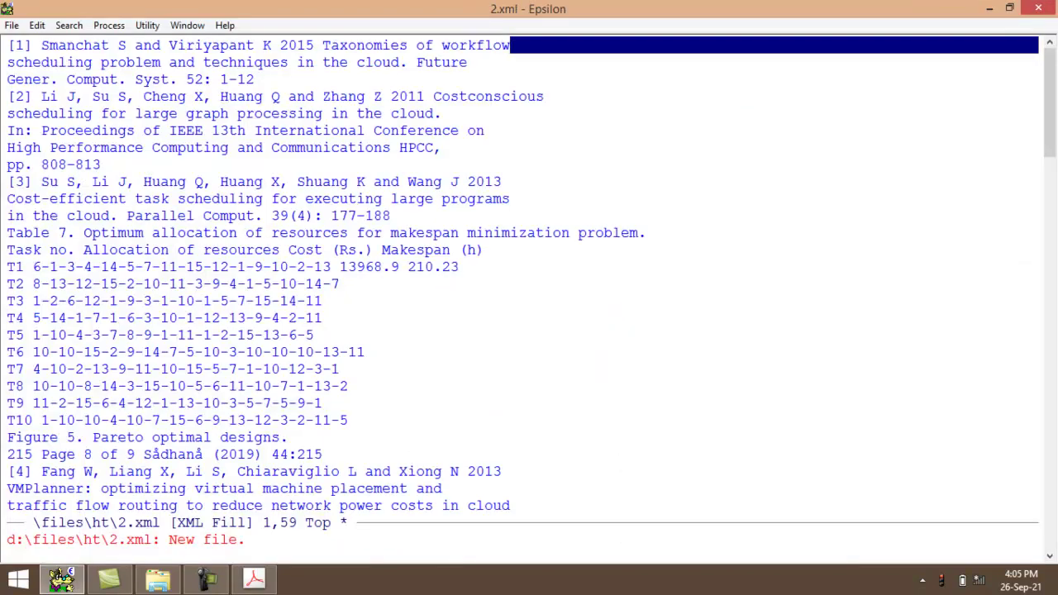
pyautogui.press('Home')
pyautogui.press('Down')
pyautogui.press('Down')
pyautogui.press('Down')
pyautogui.press('Down')
pyautogui.press('Down')
pyautogui.press('Down')
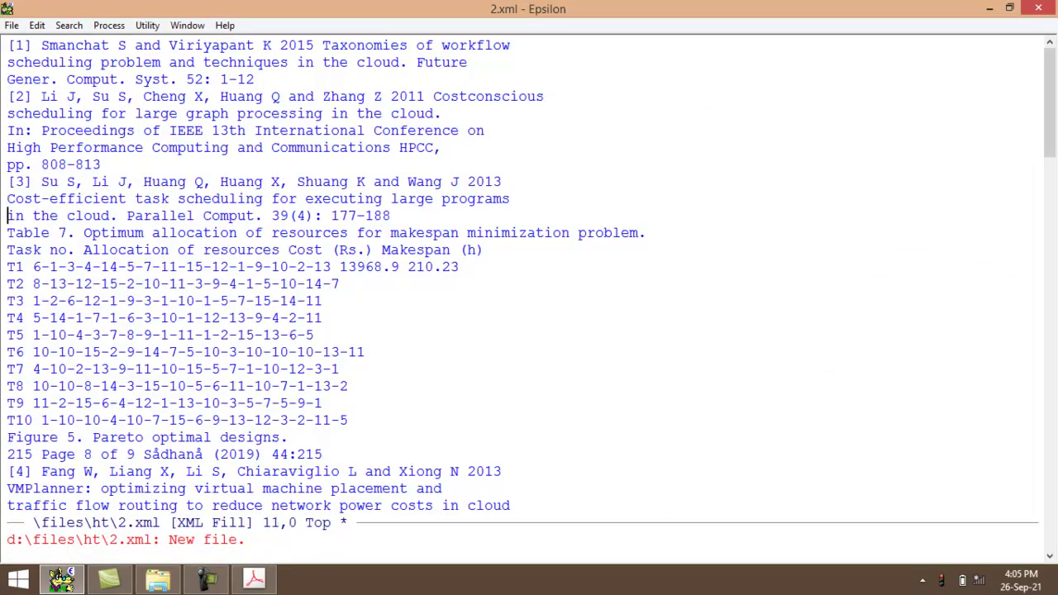
pyautogui.press('Down')
pyautogui.hotkey('shift', 'Down')
pyautogui.hotkey('shift', 'Down')
pyautogui.hotkey('shift', 'Down')
pyautogui.hotkey('shift', 'Down')
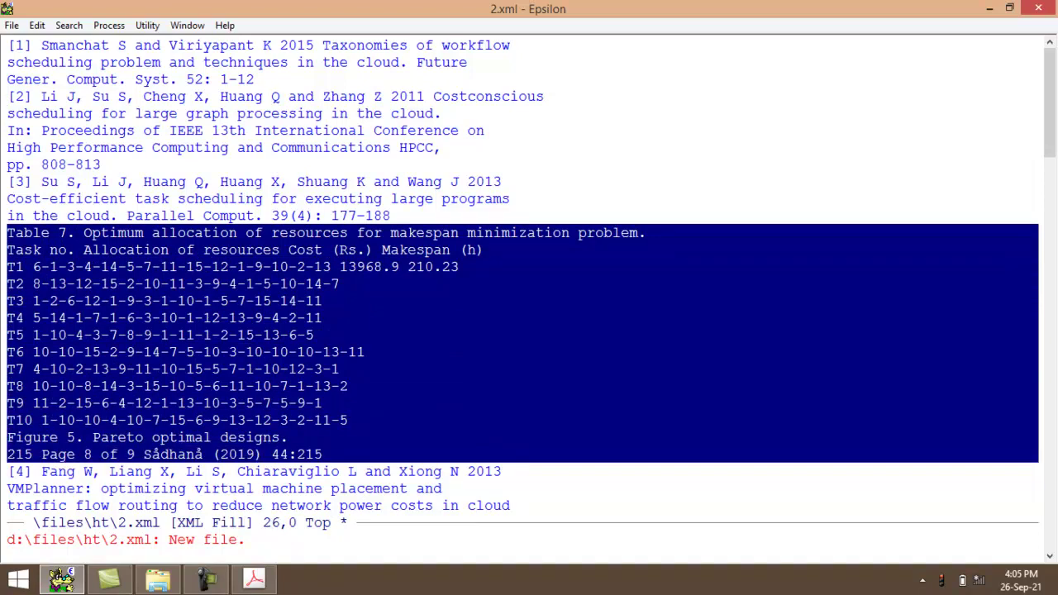
pyautogui.press('Delete')
pyautogui.press('Up')
pyautogui.press('Up')
pyautogui.press('Up')
pyautogui.press('Up')
pyautogui.press('Up')
pyautogui.press('Up')
# Replace all line breaks throughout the file, then search for the '[2]' reference
pyautogui.hotkey('shift', 'Left')
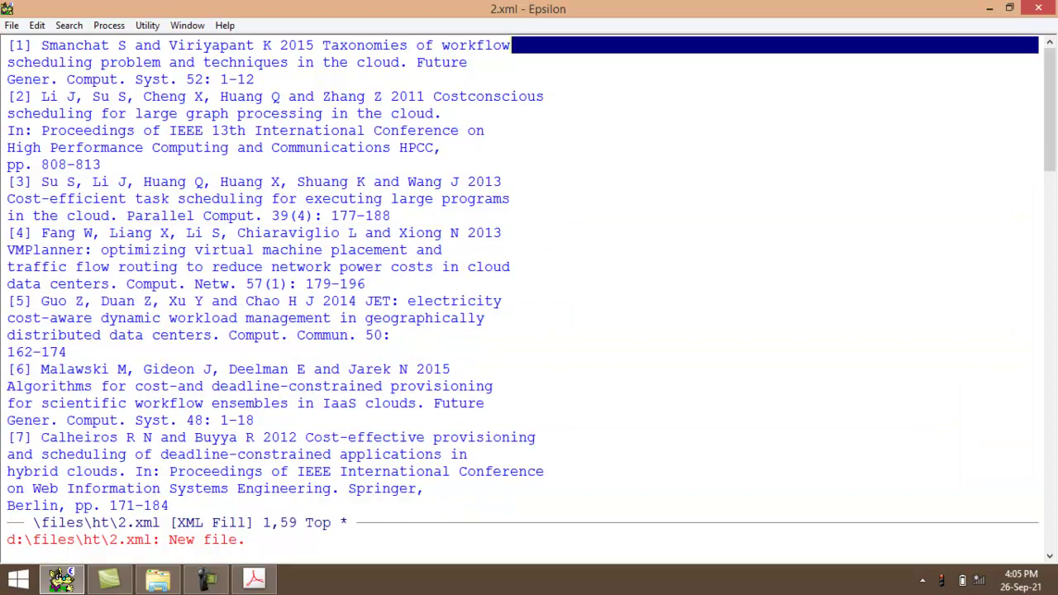
pyautogui.hotkey('alt', '%')
pyautogui.press('Return')
pyautogui.press('Return')
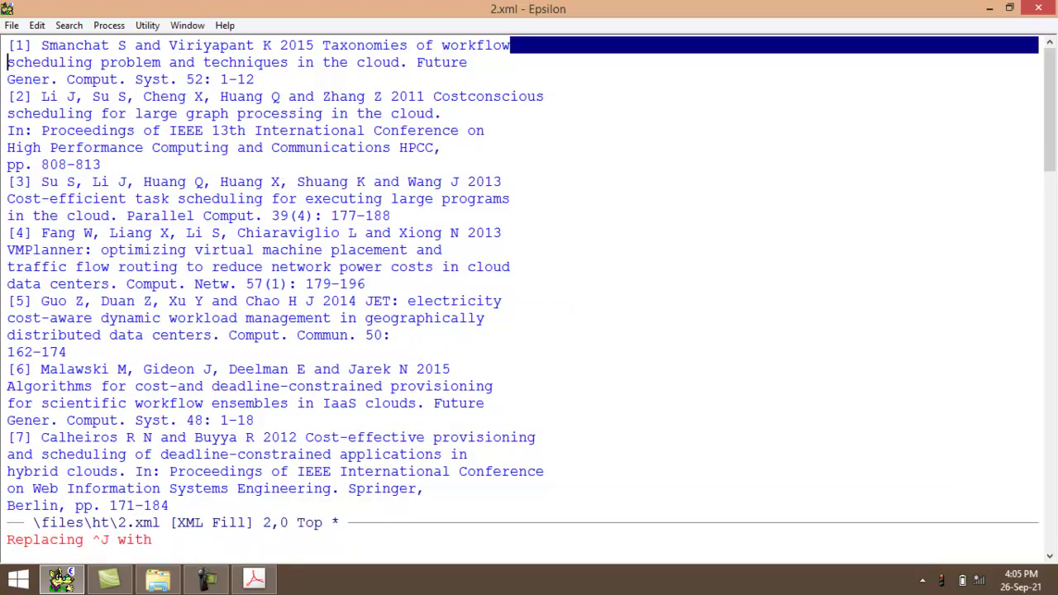
pyautogui.press('Return')
pyautogui.press('!')
pyautogui.hotkey('ctrl', 's')
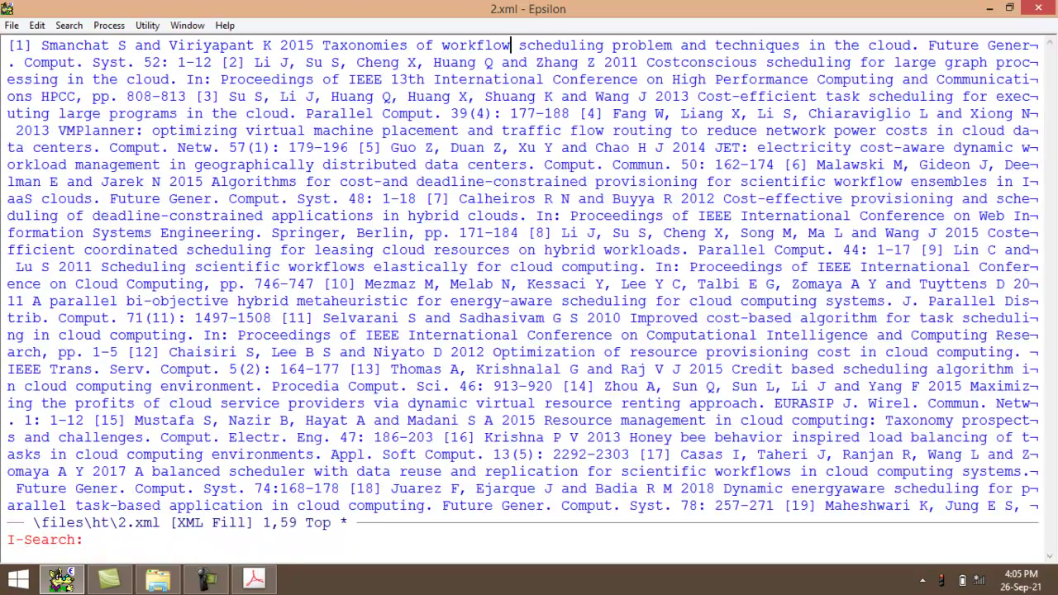
pyautogui.write('[2]')
pyautogui.press('Return')
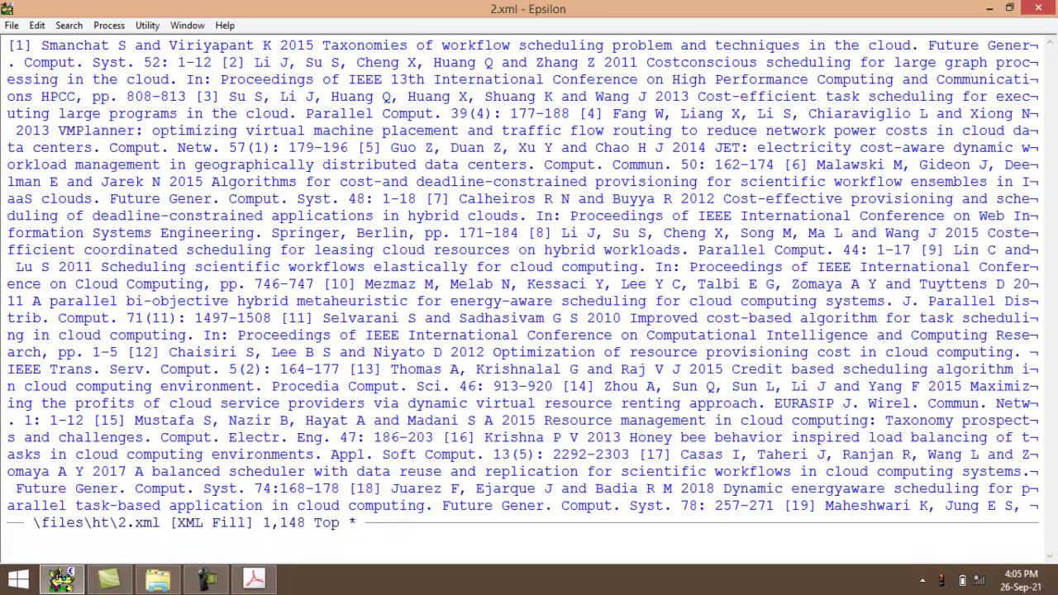
# Regex-replace every bracketed reference number with a line break plus '[#1]', all 30 matches
pyautogui.moveTo(246, 63)
pyautogui.mouseDown()
pyautogui.moveTo(197, 63)
pyautogui.moveTo(215, 63)
pyautogui.mouseUp()
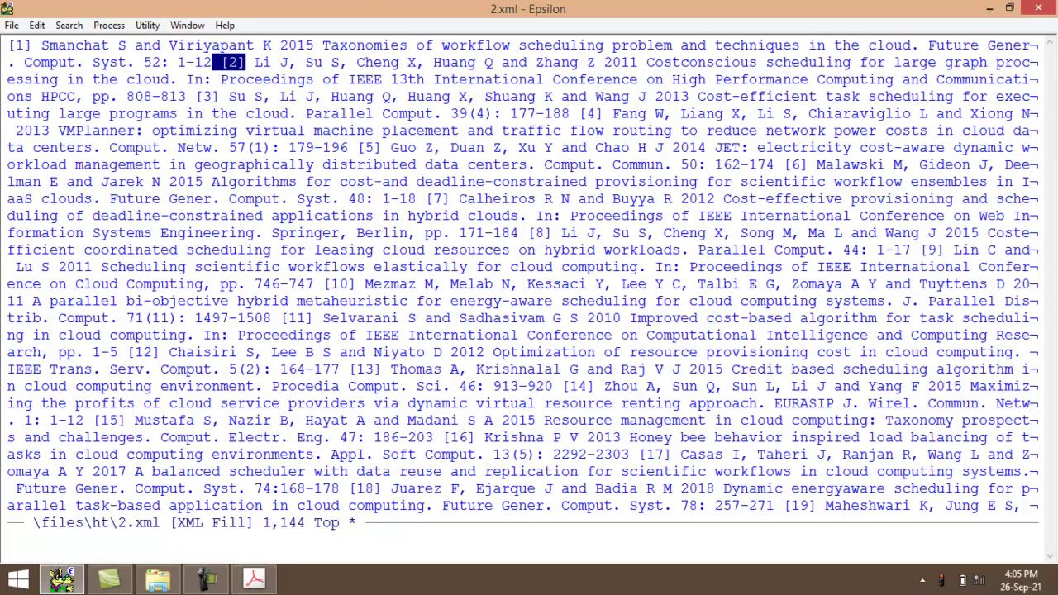
pyautogui.hotkey('alt', '*')
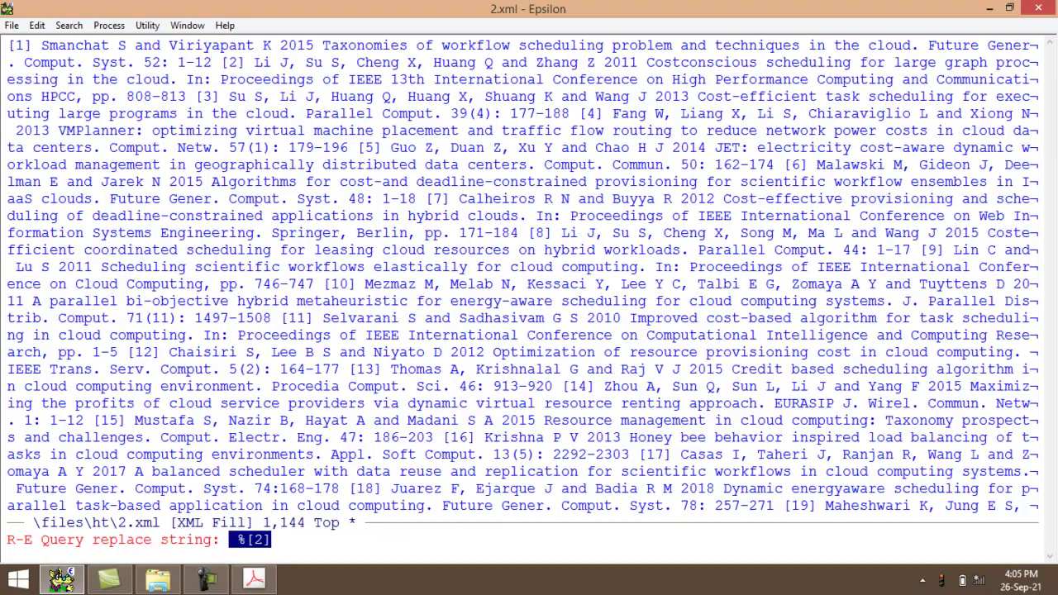
pyautogui.press('Left')
pyautogui.press('Left')
pyautogui.write('(())')
pyautogui.write('0-9]+')
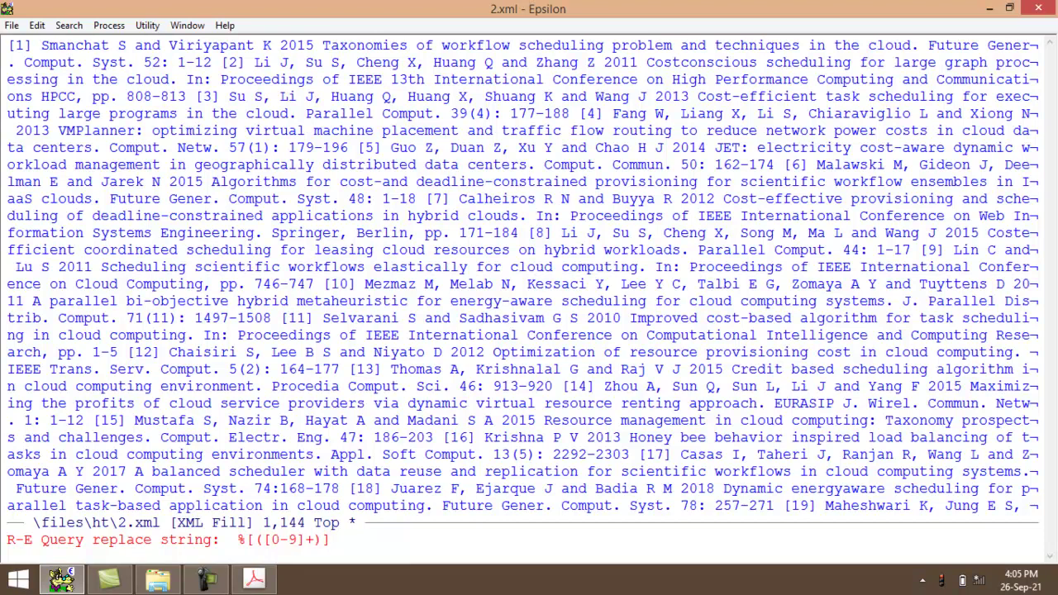
pyautogui.press('Return')
pyautogui.press('Left')
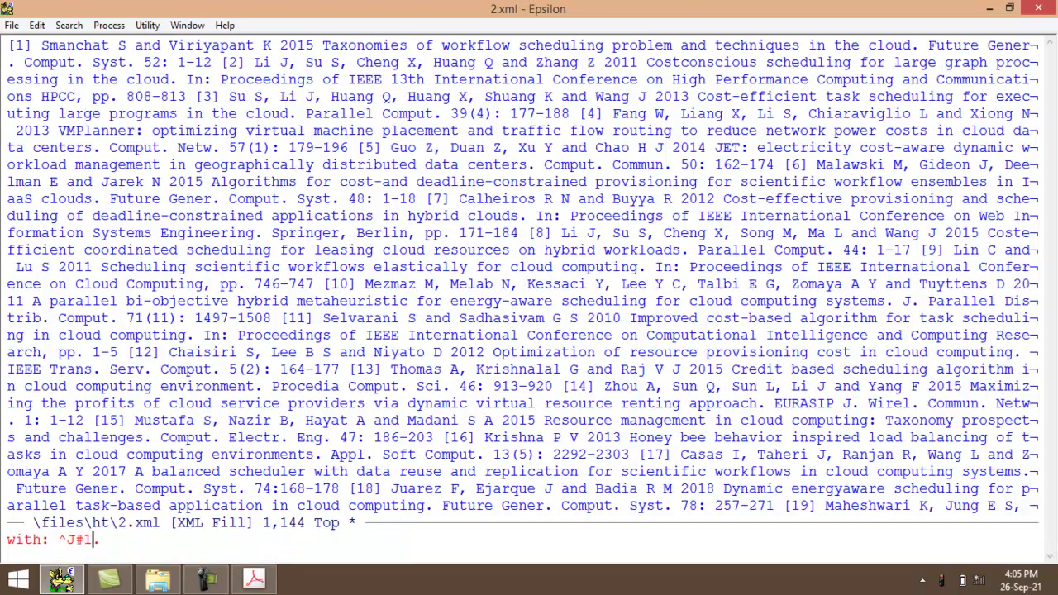
pyautogui.write(']')
pyautogui.press('Left')
pyautogui.press('Left')
pyautogui.press('Left')
pyautogui.write('[')
pyautogui.press('Right')
pyautogui.press('Right')
pyautogui.press('Right')
pyautogui.press('BackSpace')
pyautogui.press('Return')
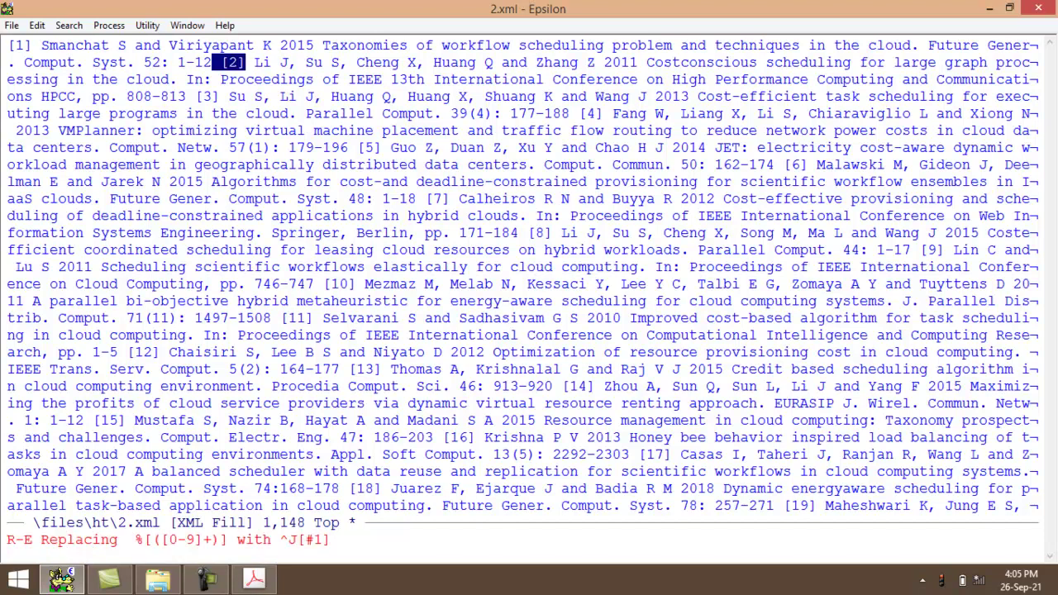
pyautogui.press('!')
pyautogui.click(8, 45)
pyautogui.press('Down')
# Add an empty line after the last reference, turn off line wrapping, and review each reference line
pyautogui.hotkey('ctrl', 'End')
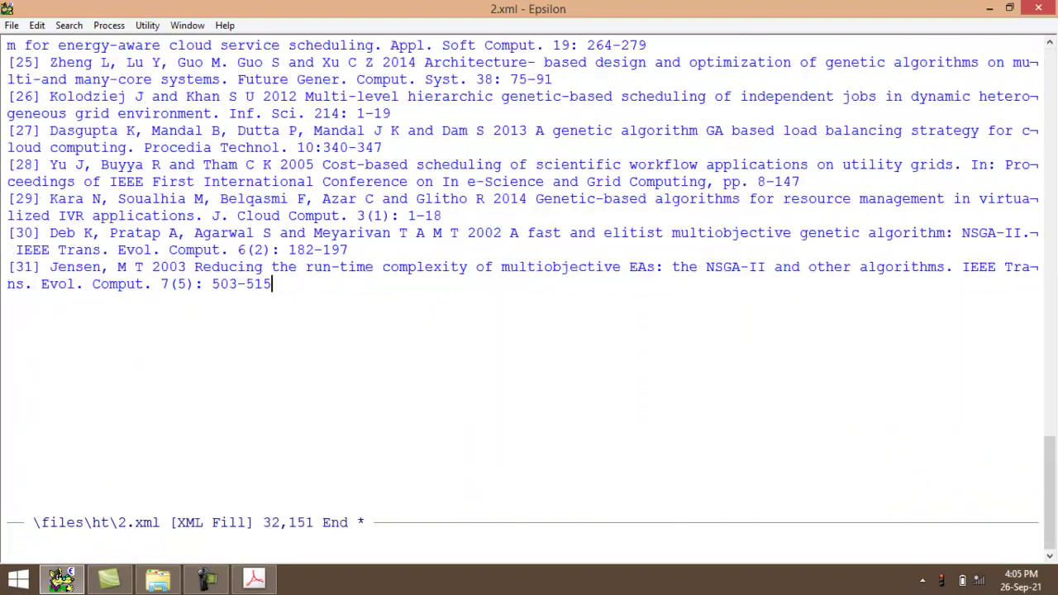
pyautogui.press('Return')
pyautogui.hotkey('ctrl', 'Home')
pyautogui.hotkey('ctrl', 'x')
pyautogui.press('@')
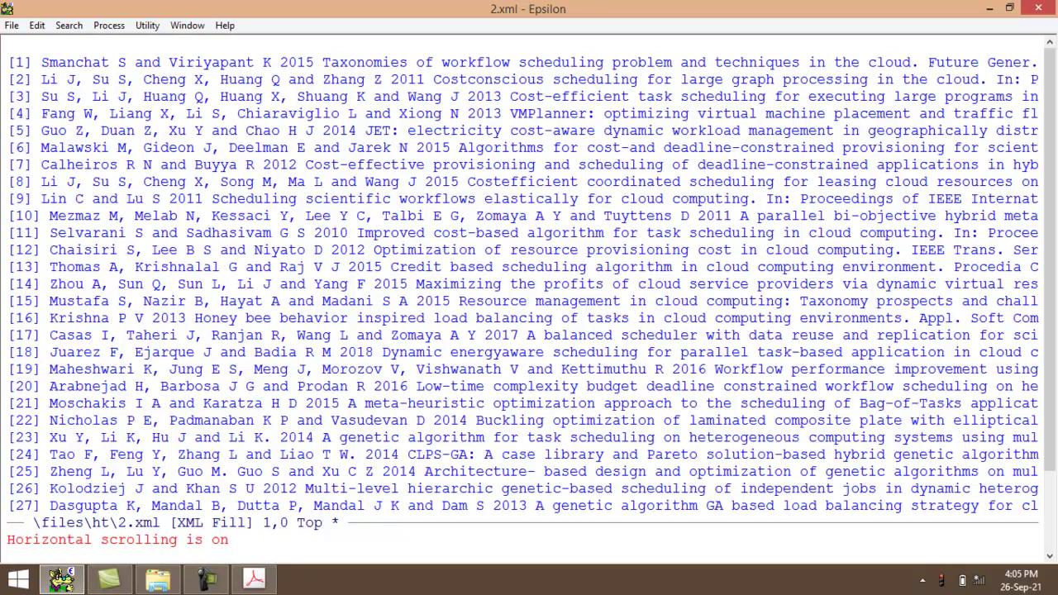
pyautogui.press('Down')
pyautogui.press('Down')
pyautogui.press('Down')
pyautogui.press('Down')
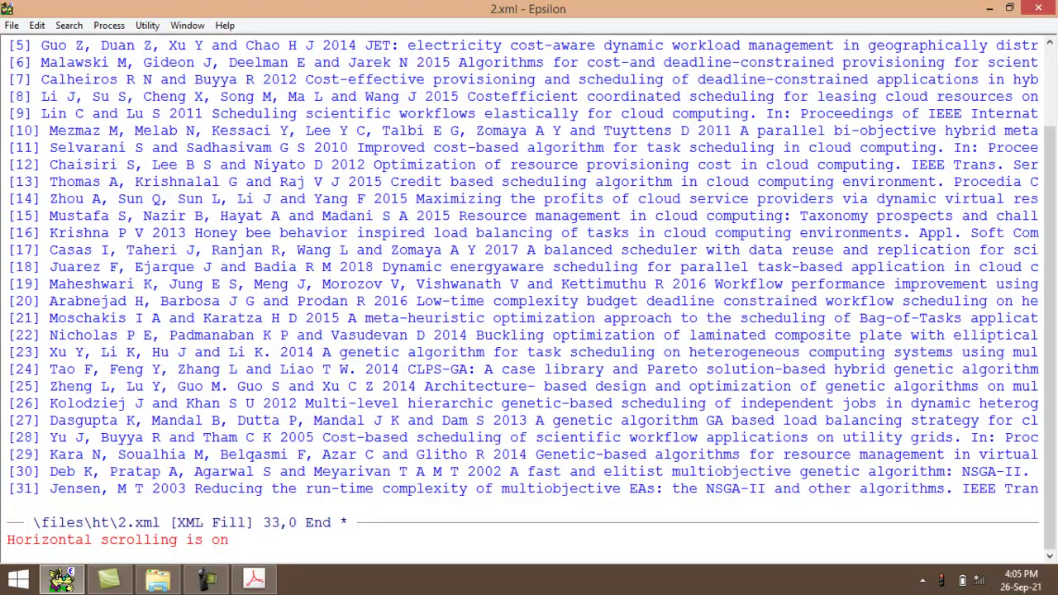
pyautogui.hotkey('ctrl', 'Home')
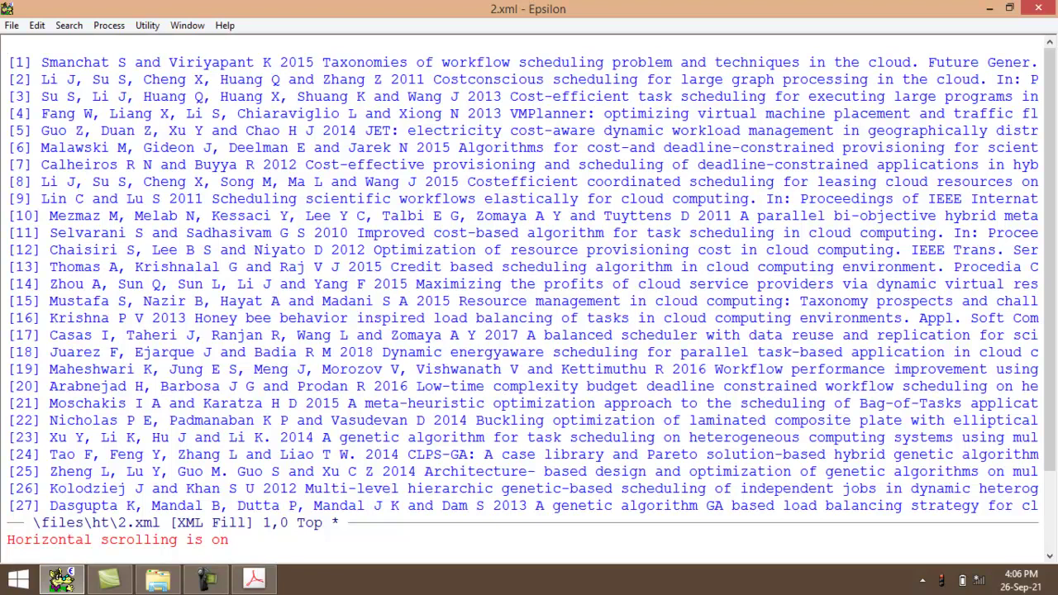
# Run the 'ent' command from the Command: prompt
pyautogui.hotkey('alt', 'x')
pyautogui.write('en')
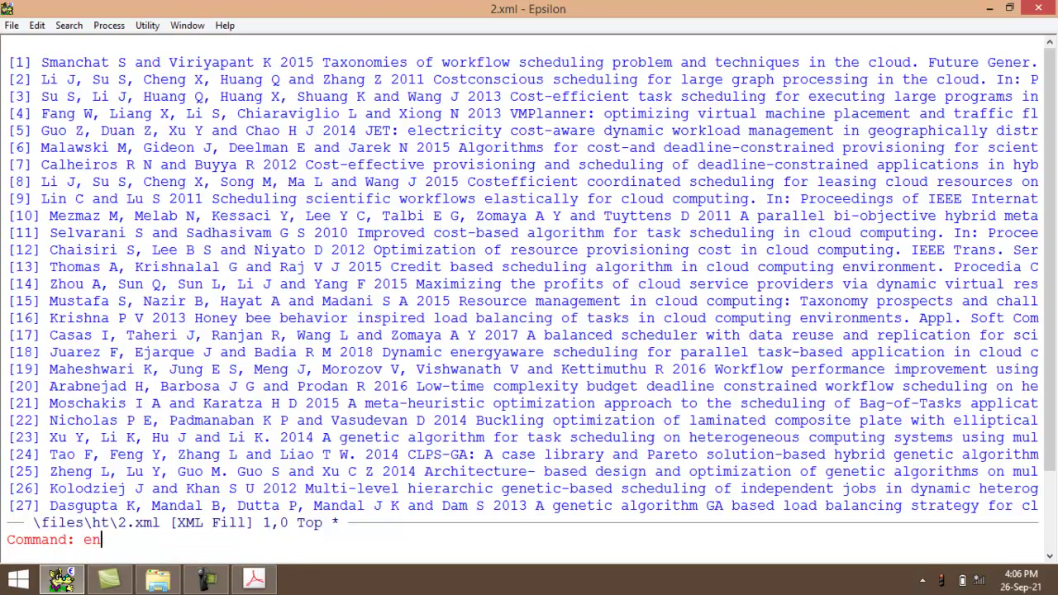
pyautogui.write('t')
pyautogui.press('Return')
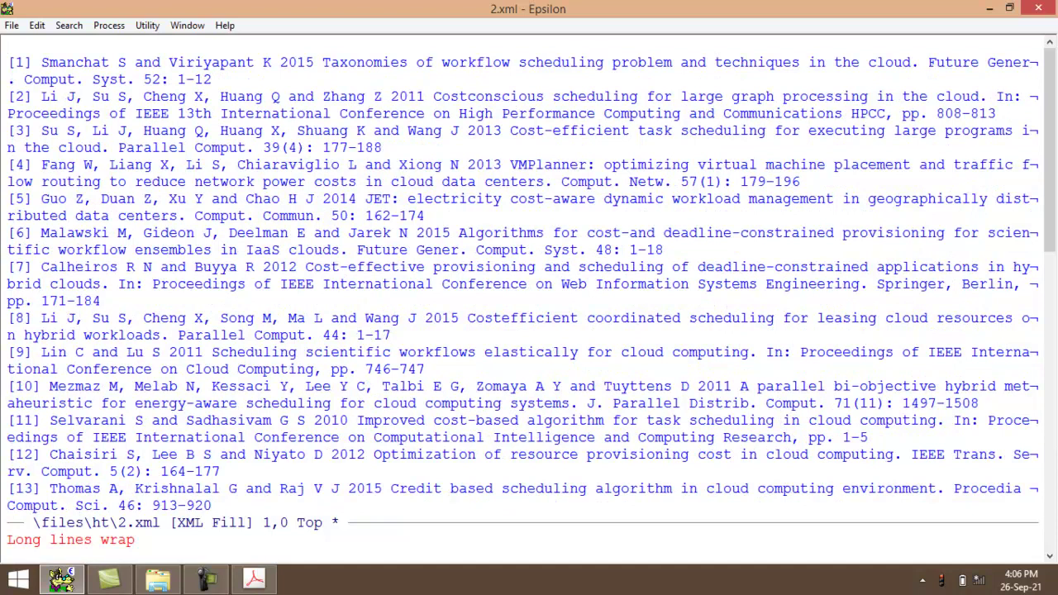
# Toggle line wrapping off and back on, then run the 'ext' command
pyautogui.hotkey('ctrl', 'x')
pyautogui.press('@')
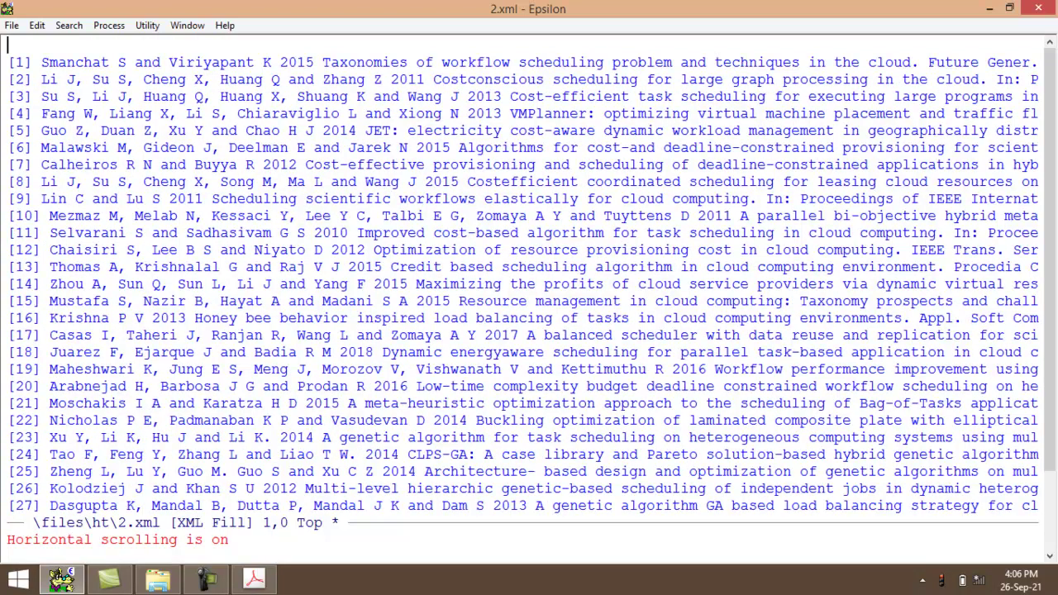
pyautogui.hotkey('ctrl', 'x')
pyautogui.press('@')
pyautogui.hotkey('alt', 'x')
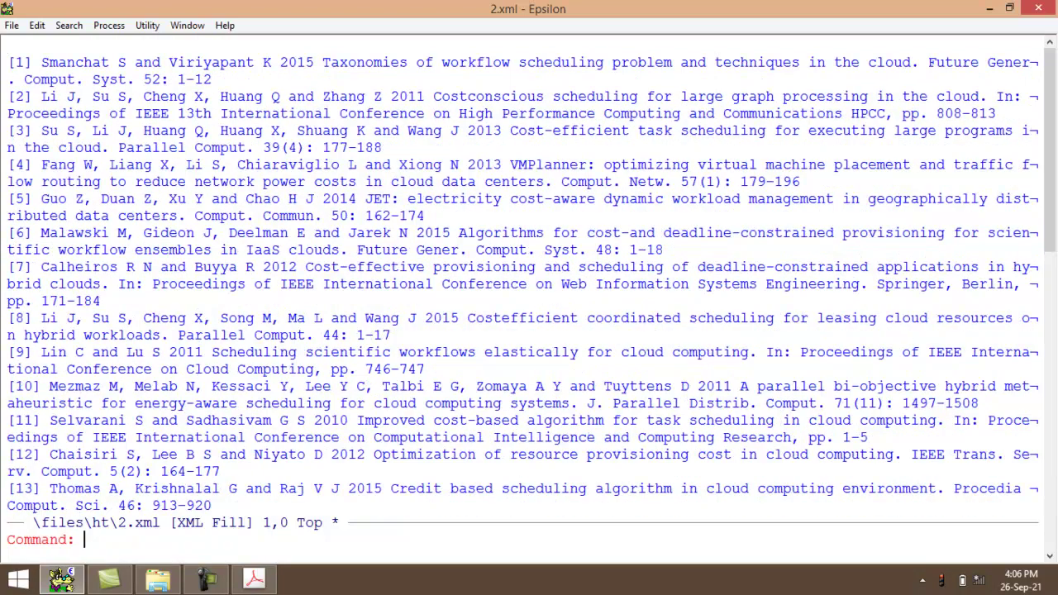
pyautogui.write('ext')
pyautogui.hotkey('ctrl', 'g')
# Auto-tag the references with the 'qa' command and delete the stray closing tags on line 1
pyautogui.hotkey('alt', 'x')
pyautogui.write('qa')
pyautogui.press('Return')
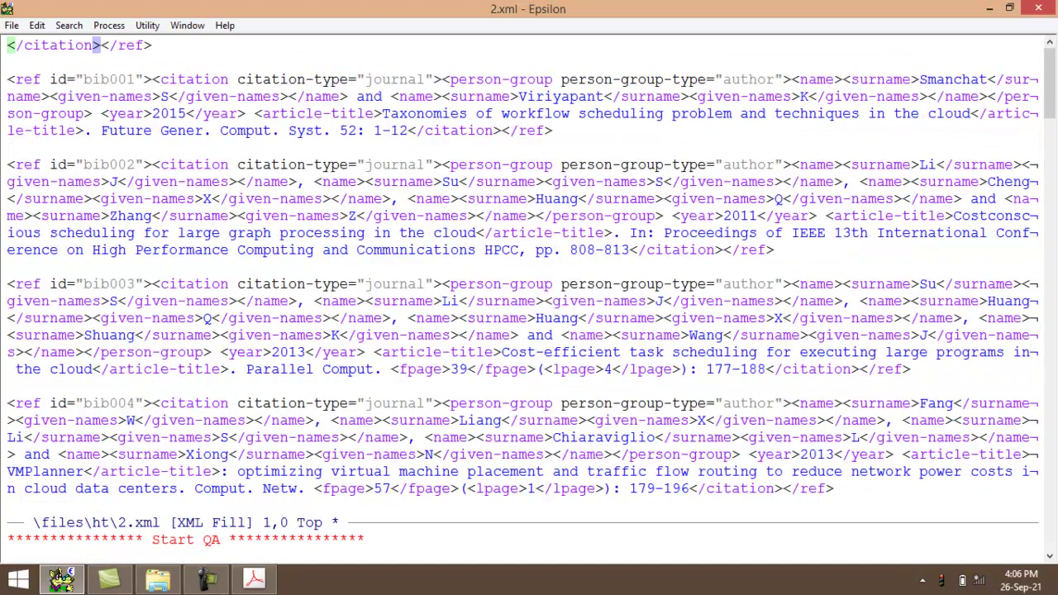
pyautogui.press('Delete')
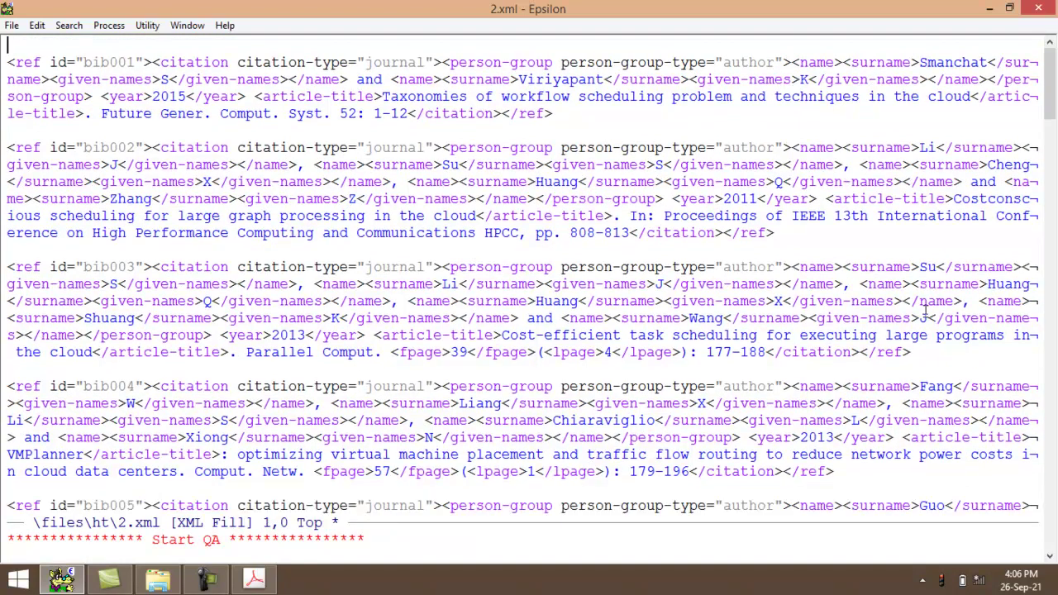
# Wrap the journal name 'Future Gener. Comput. Syst' in bib001 in source tags
pyautogui.click(108, 113)
pyautogui.moveTo(102, 113); pyautogui.dragTo(326, 113)
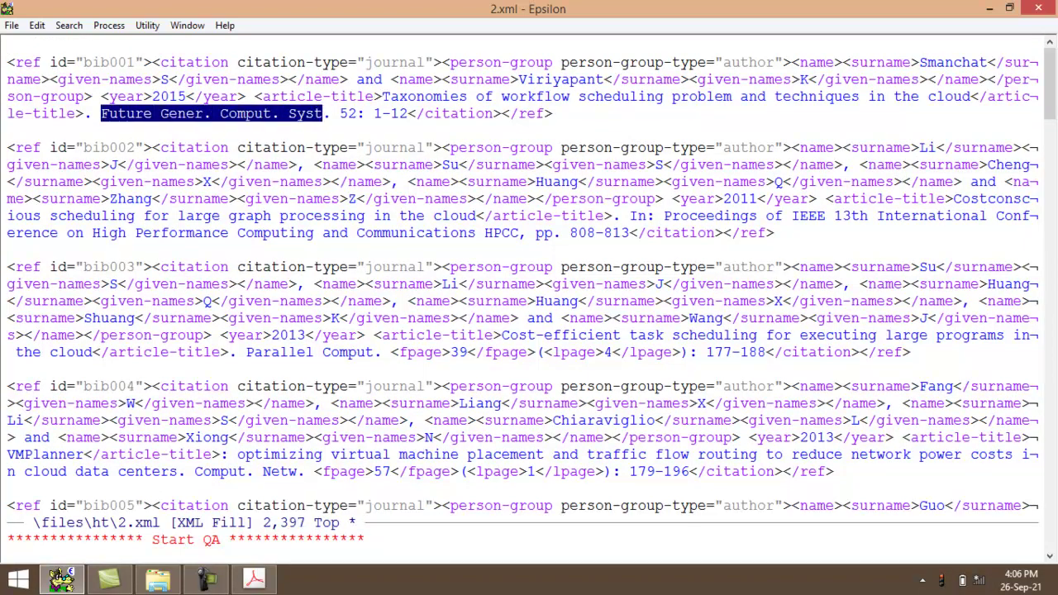
pyautogui.hotkey('alt', 'x')
pyautogui.write('s')
pyautogui.press('Return')
# Tag 52 as the volume, restoring it after an accidental deletion
pyautogui.click(501, 113)
pyautogui.moveTo(502, 113); pyautogui.dragTo(484, 113)
pyautogui.hotkey('alt', 'x')
pyautogui.write('vol')
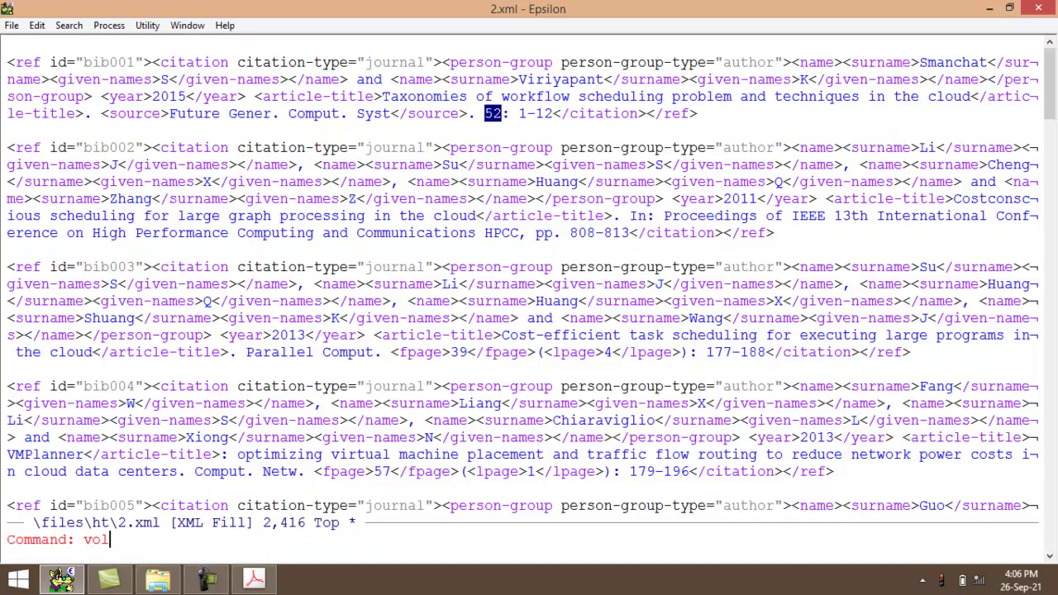
pyautogui.press('Return')
pyautogui.press('Delete')
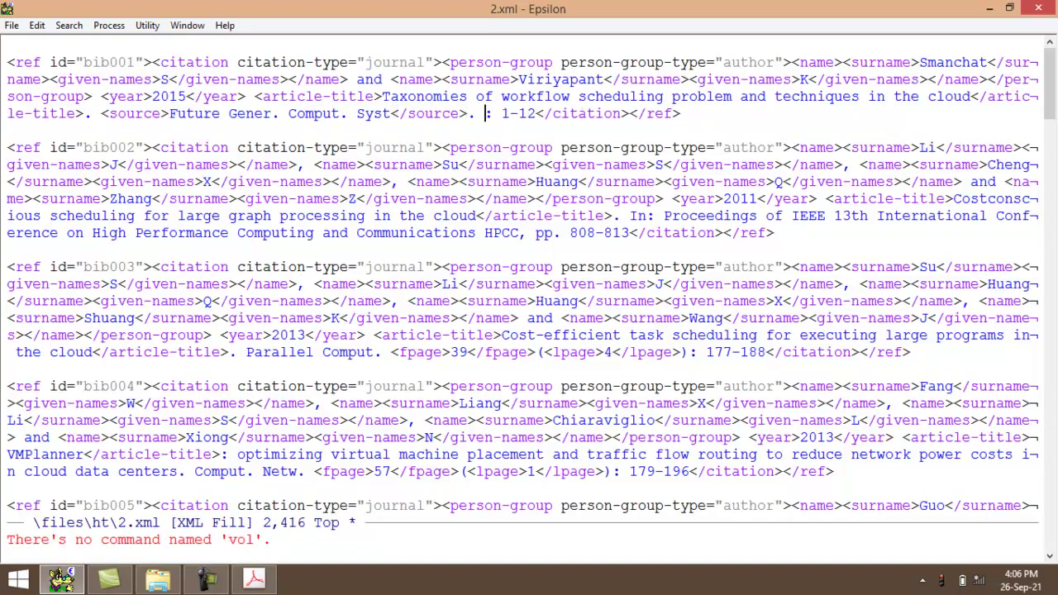
pyautogui.press('F9')
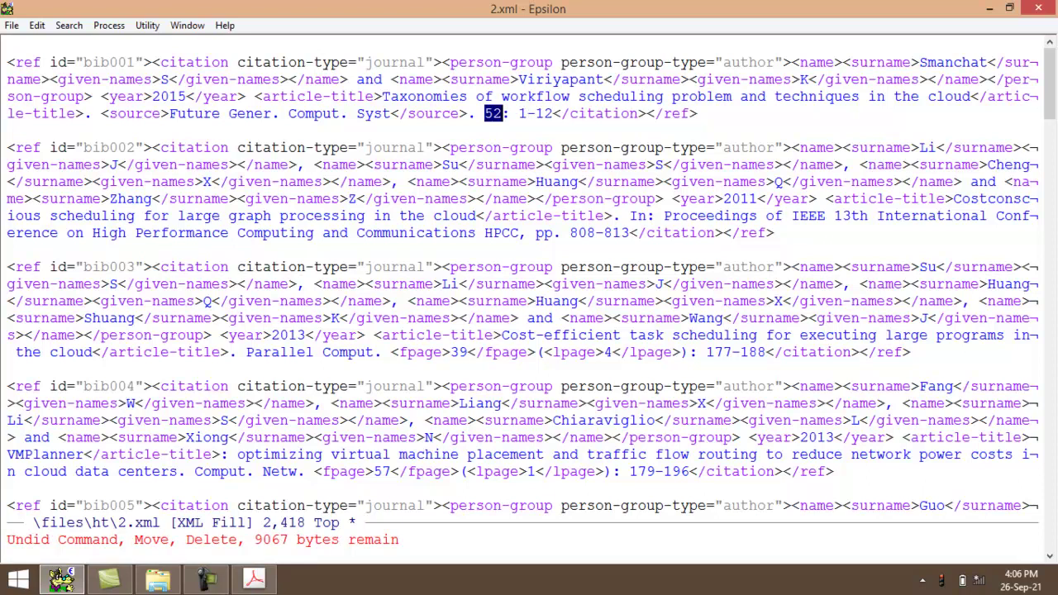
pyautogui.hotkey('alt', 'x')
pyautogui.write('volume')
pyautogui.press('Return')
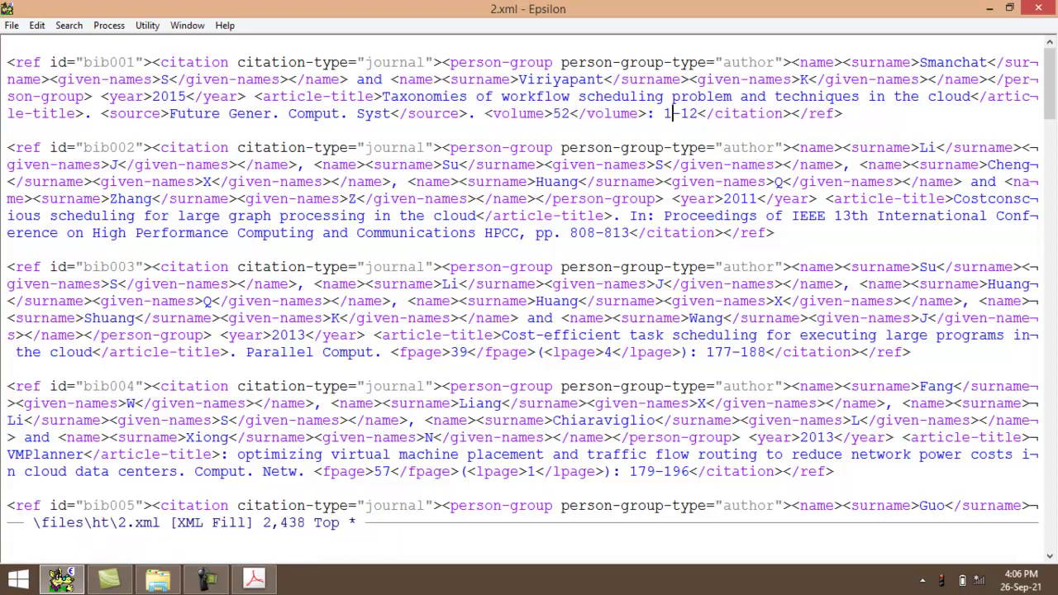
# Tag page 1 as fpage and 12 as lpage, removing the extra bracket
pyautogui.hotkey('alt', 'x')
pyautogui.write('fpage')
pyautogui.press('Return')
pyautogui.doubleClick(817, 113)
pyautogui.hotkey('alt', 'x')
pyautogui.write('l')
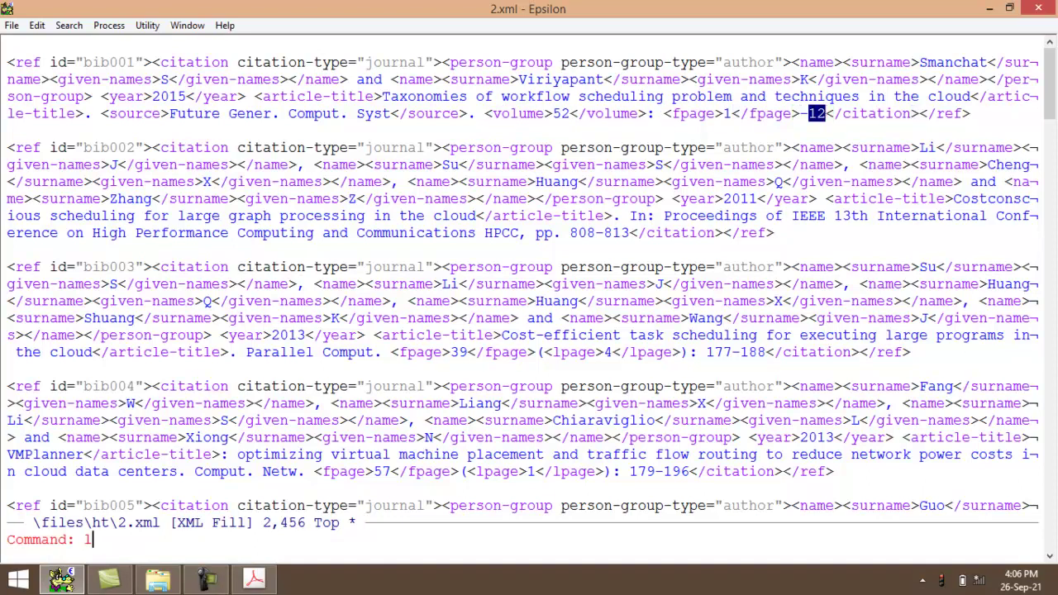
pyautogui.write('l')
pyautogui.press('Return')
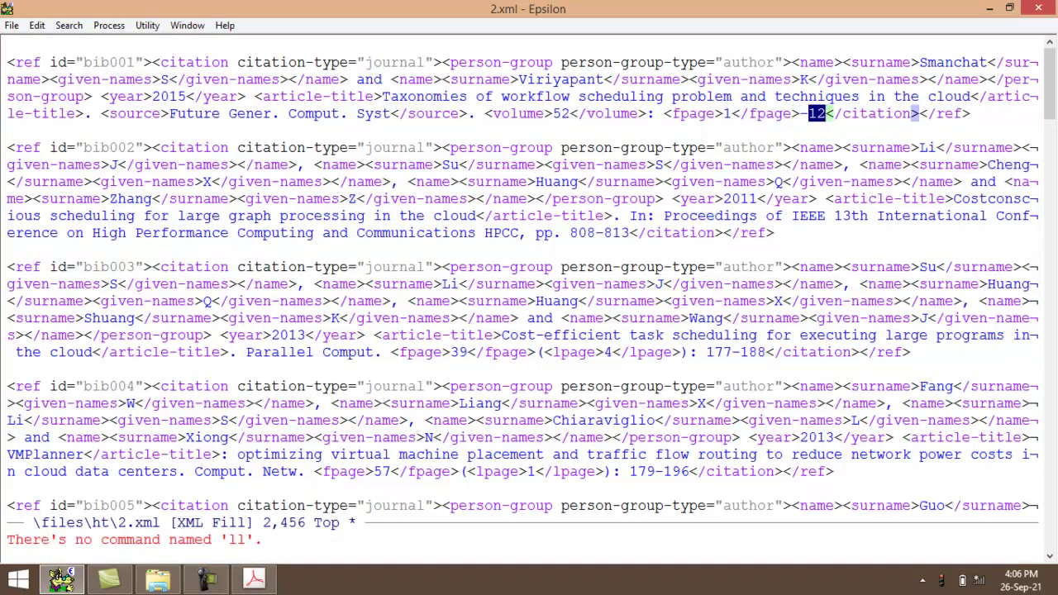
pyautogui.hotkey('alt', 'x')
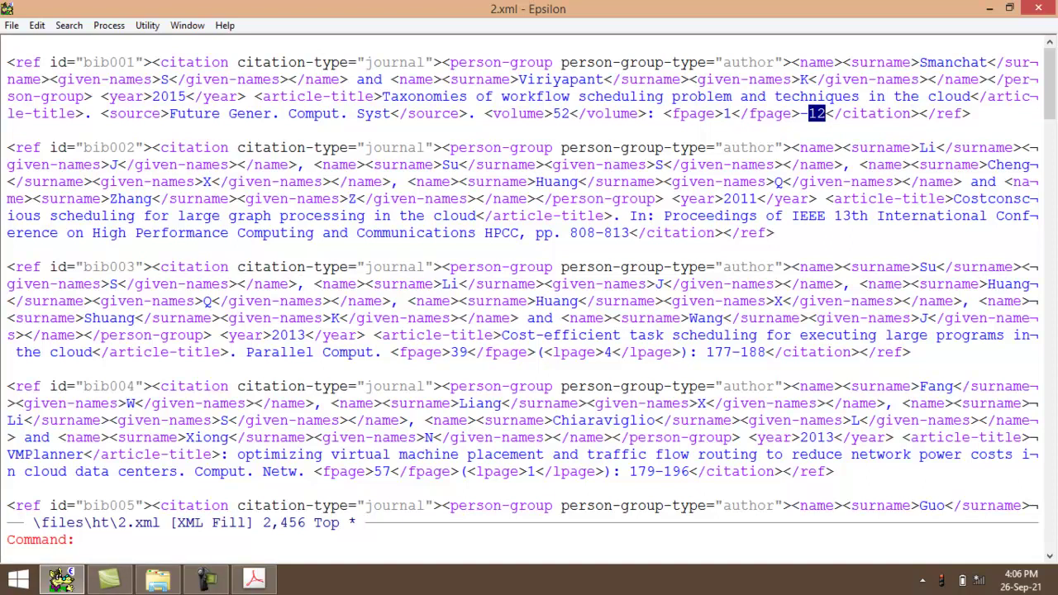
pyautogui.write('l')
pyautogui.press('Return')
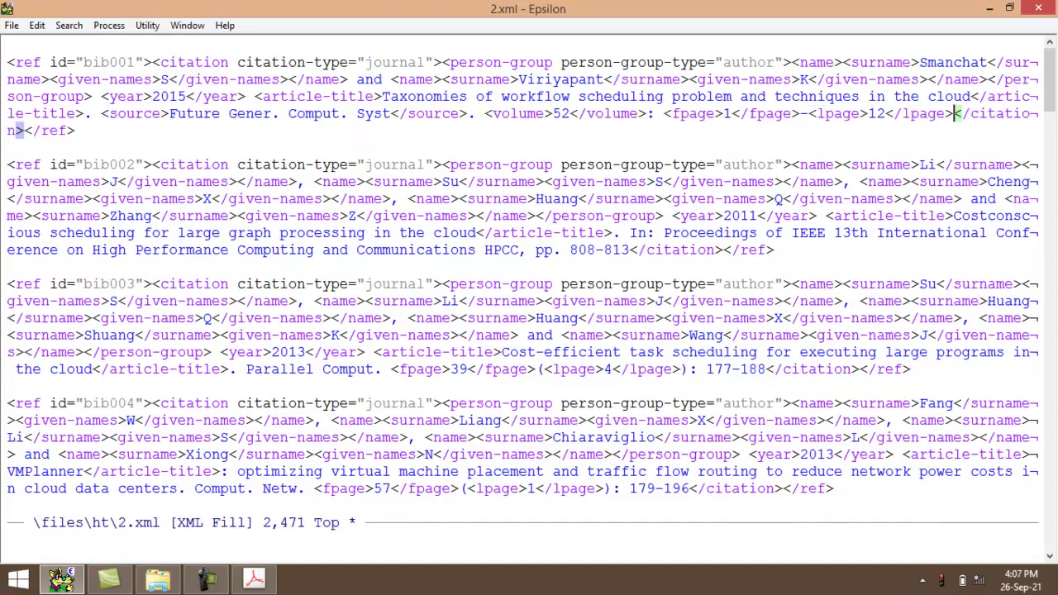
pyautogui.press('BackSpace')
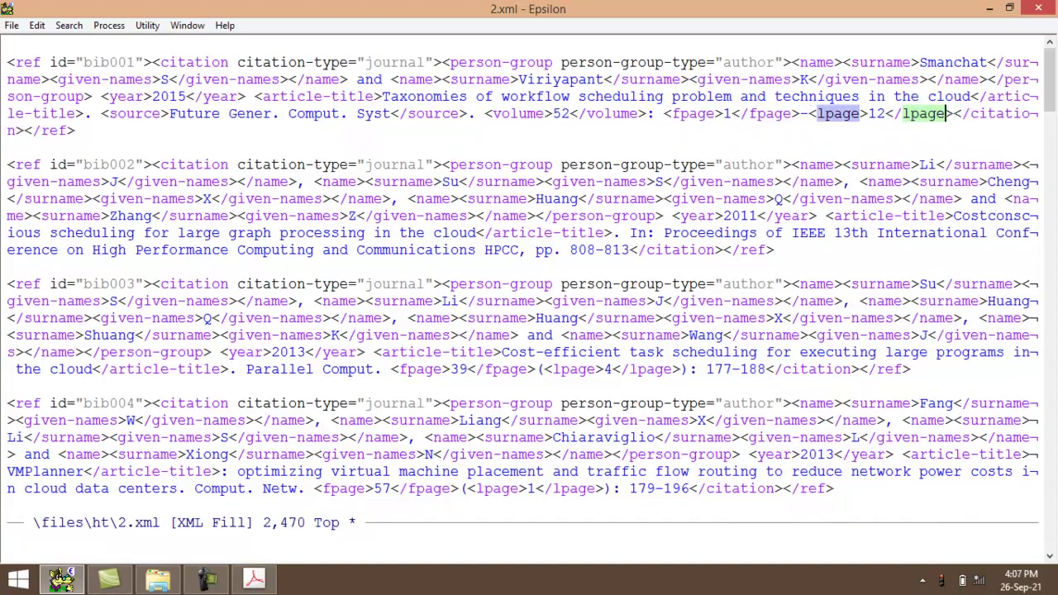
pyautogui.press('pagedown')
pyautogui.press('pagedown')
pyautogui.press('pagedown')
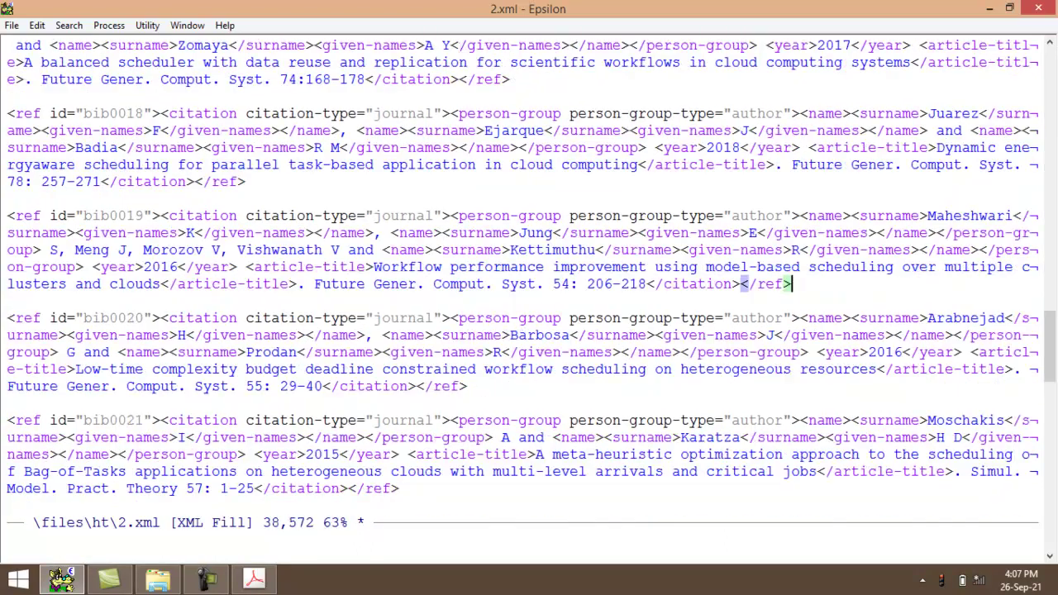
pyautogui.press('pagedown')
pyautogui.press('pagedown')
pyautogui.press('pagedown')
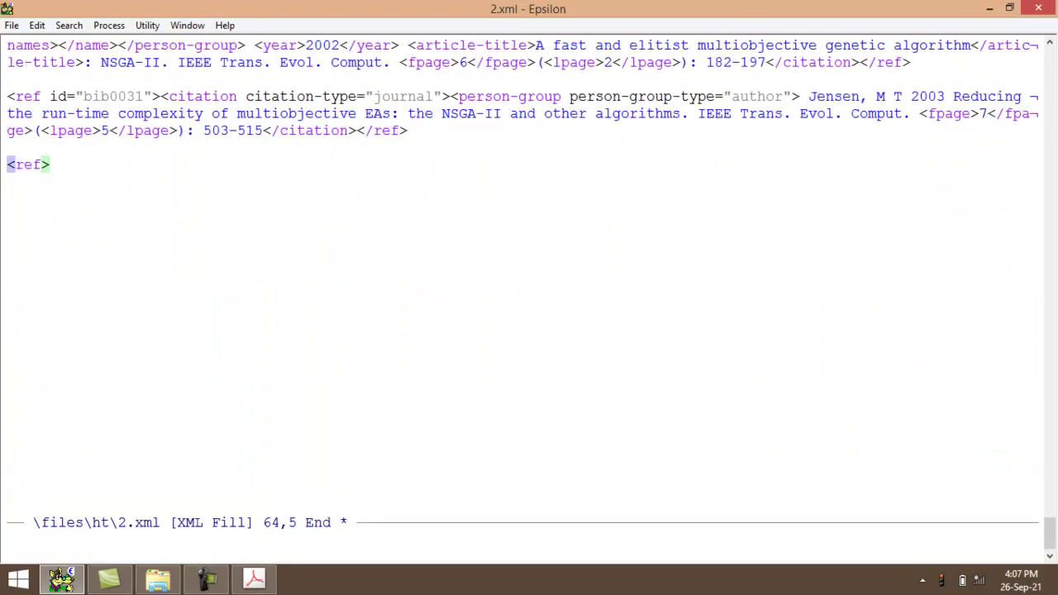
pyautogui.press('pageup')
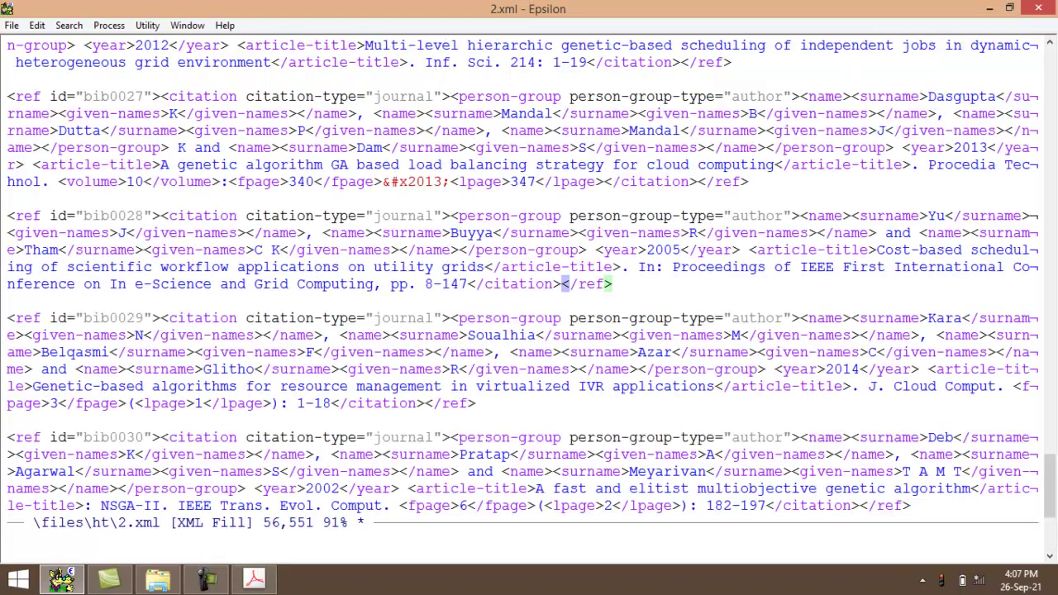
pyautogui.press('pagedown')
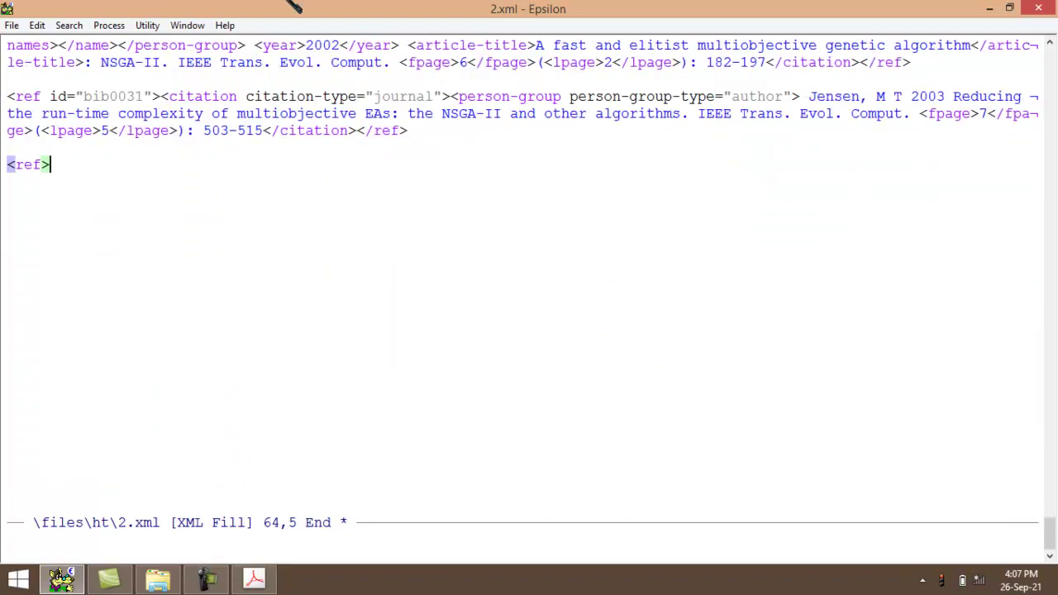
pyautogui.click(682, 114)
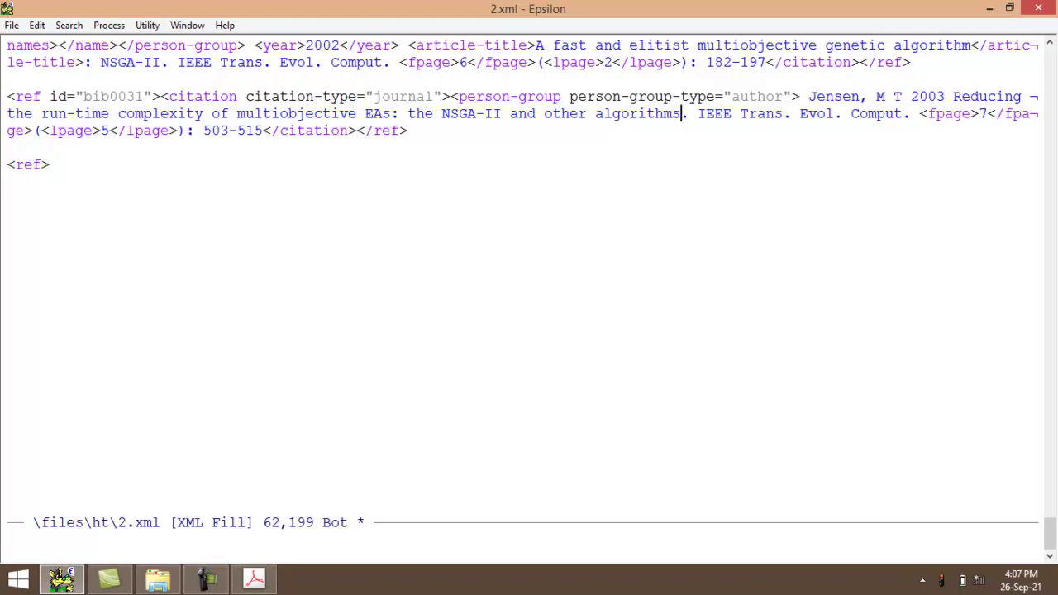
pyautogui.hotkey('ctrl', 'shift', 'Left')
pyautogui.hotkey('ctrl', 'shift', 'Left')
pyautogui.hotkey('ctrl', 'shift', 'Left')
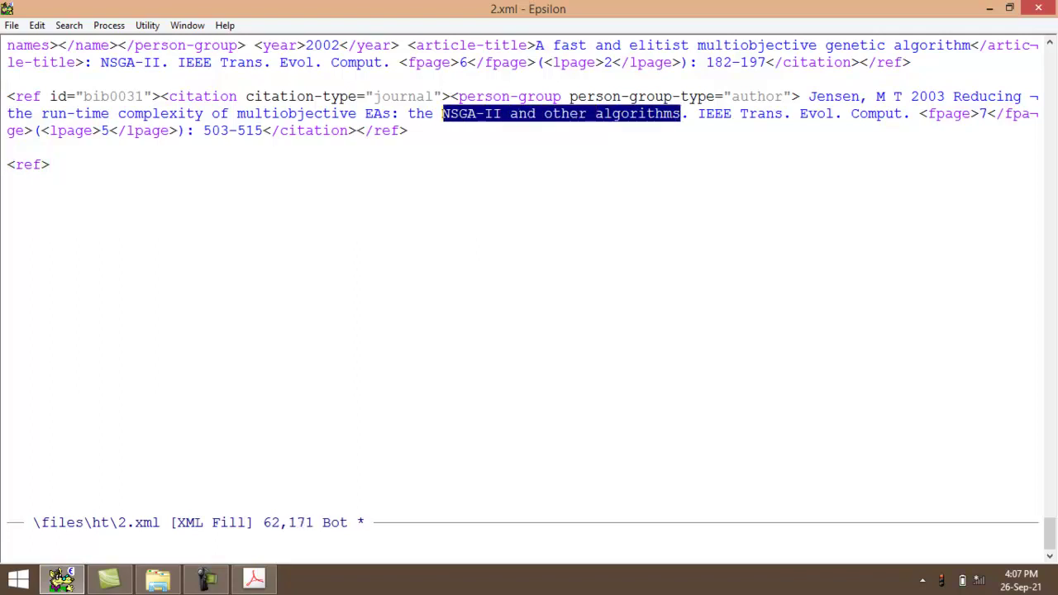
pyautogui.hotkey('shift', 'Left')
pyautogui.hotkey('shift', 'Left')
pyautogui.hotkey('shift', 'Left')
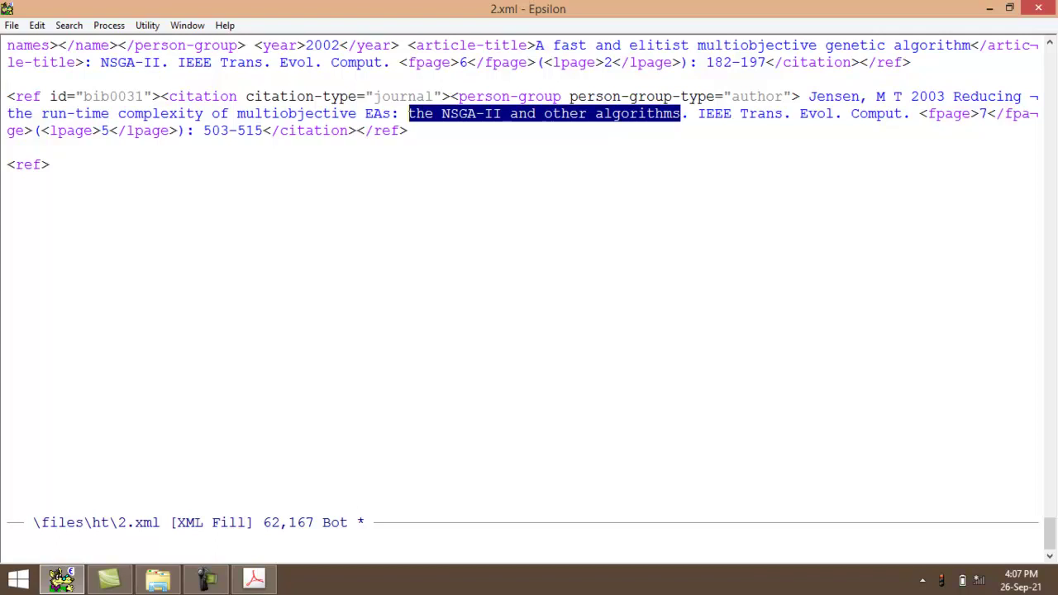
pyautogui.press('Left')
pyautogui.press('Right')
pyautogui.write('http:')
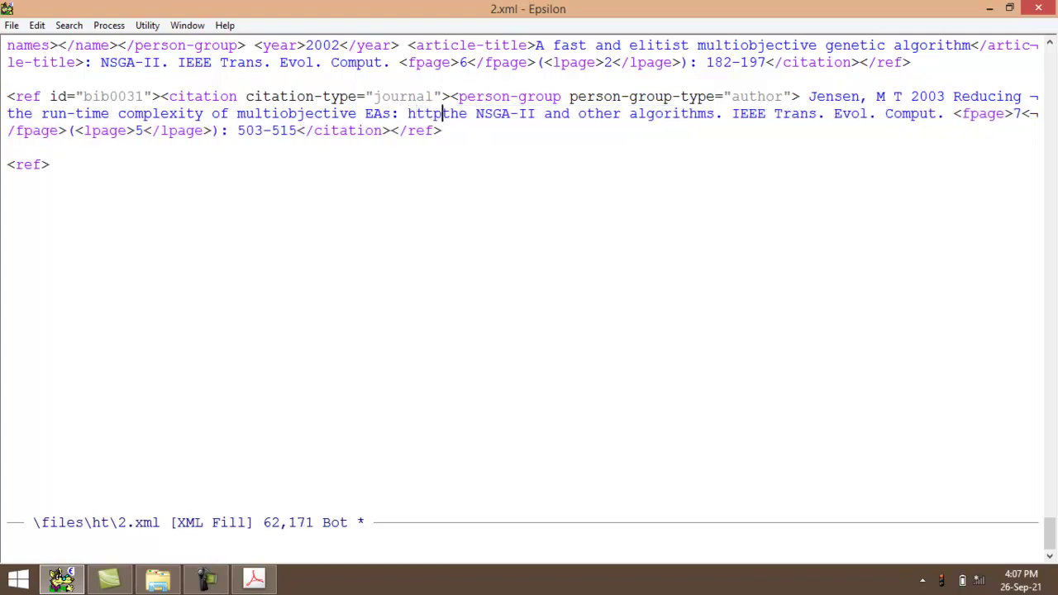
pyautogui.write('//')
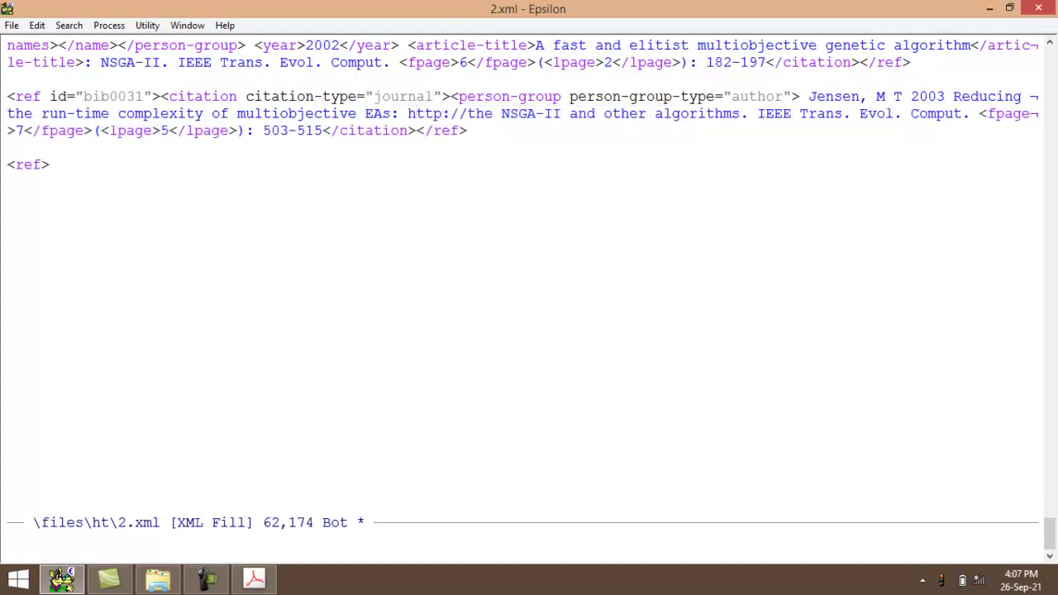
pyautogui.write('doi')
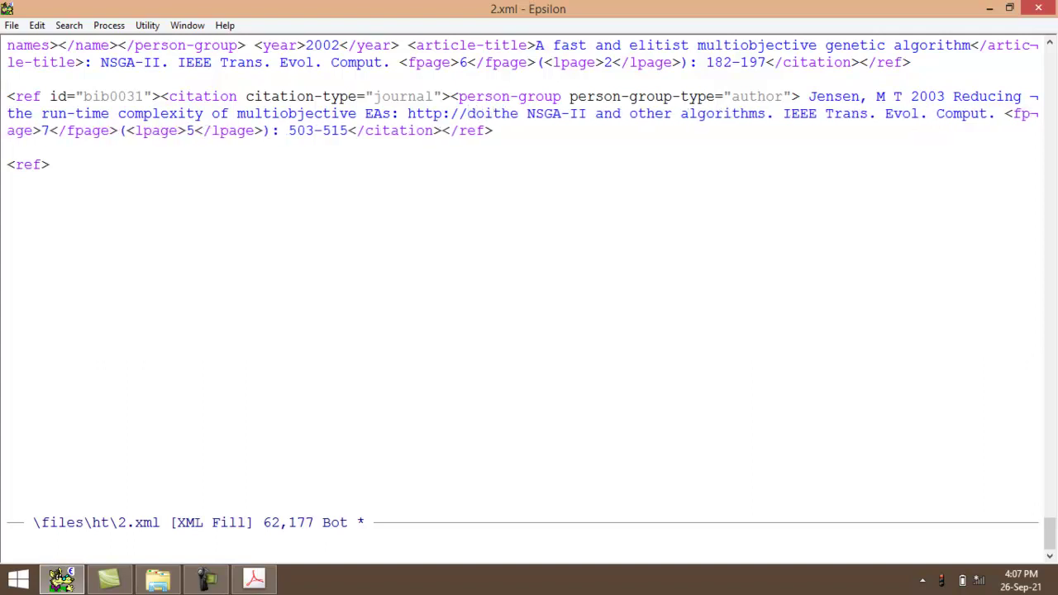
pyautogui.write('/1.')
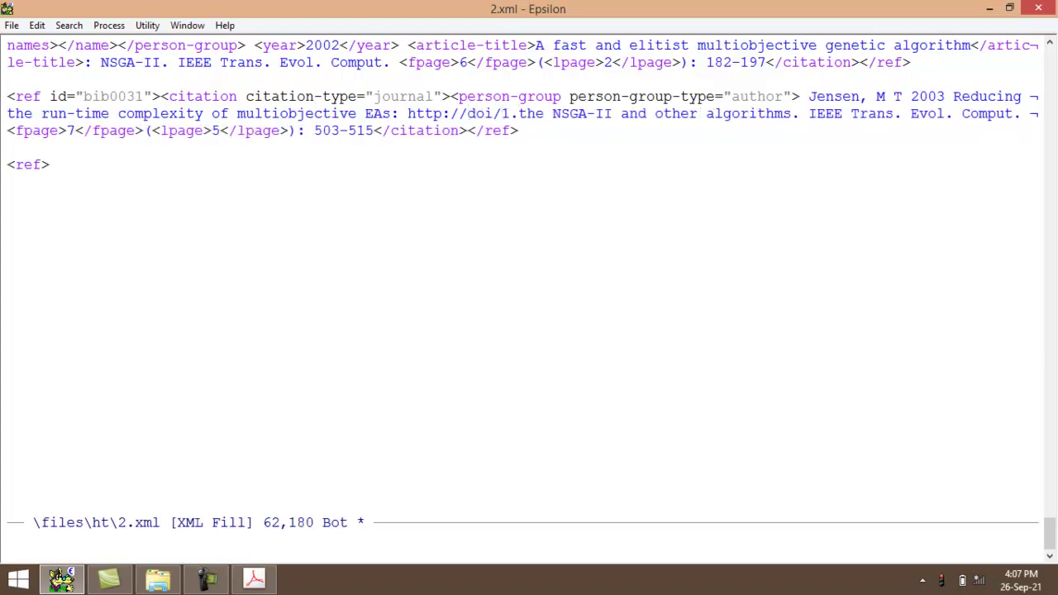
pyautogui.write('2.51c95195151951')
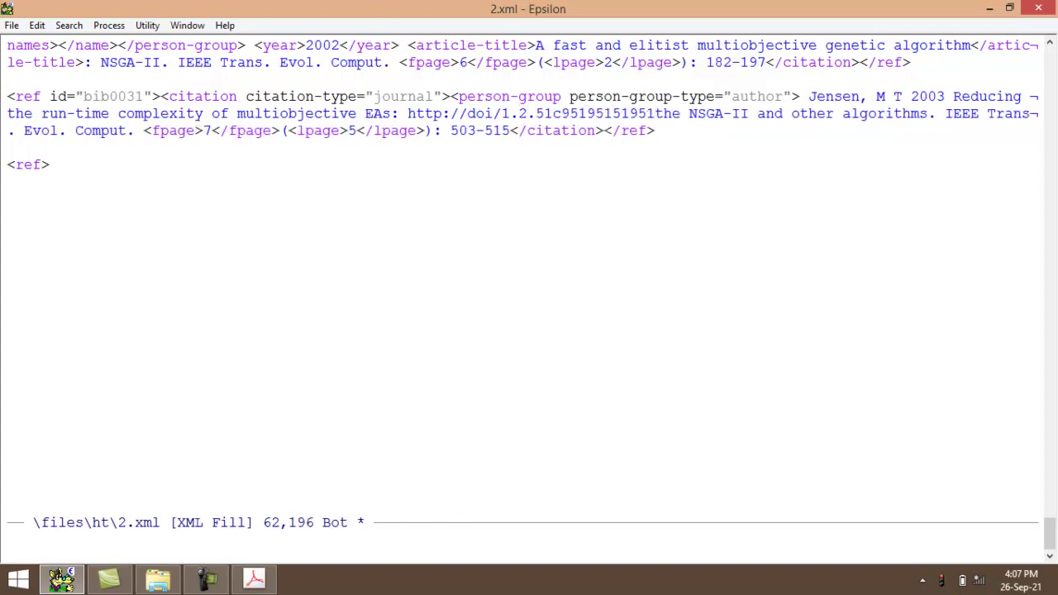
# Wrap the DOI URL in article-doi tags with command d
pyautogui.press('Left')
pyautogui.hotkey('ctrl', 'shift', 'Left')
pyautogui.hotkey('ctrl', 'shift', 'Left')
pyautogui.hotkey('ctrl', 'shift', 'Left')
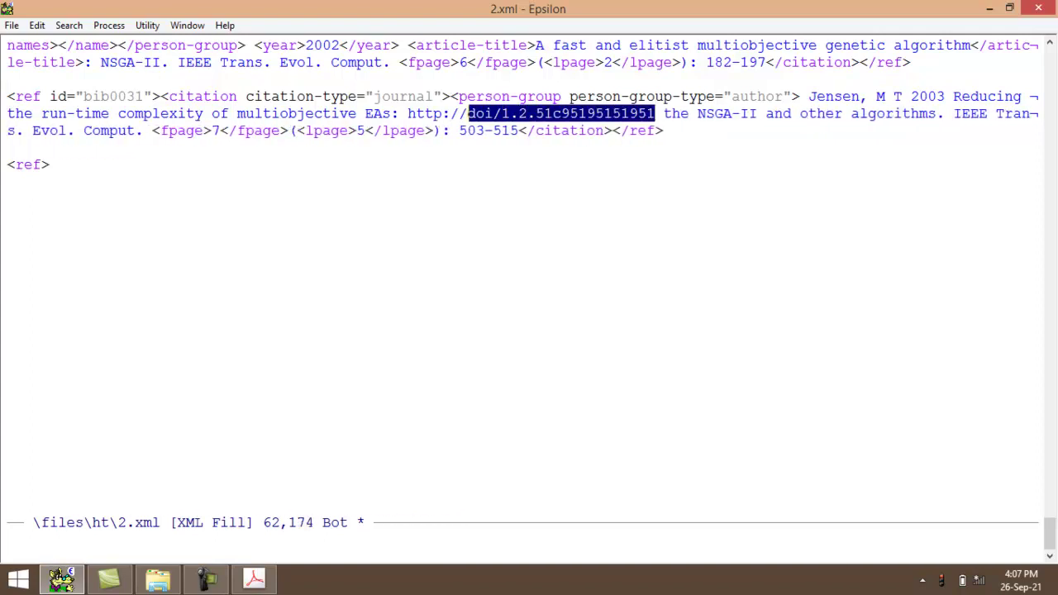
pyautogui.hotkey('alt', 'x')
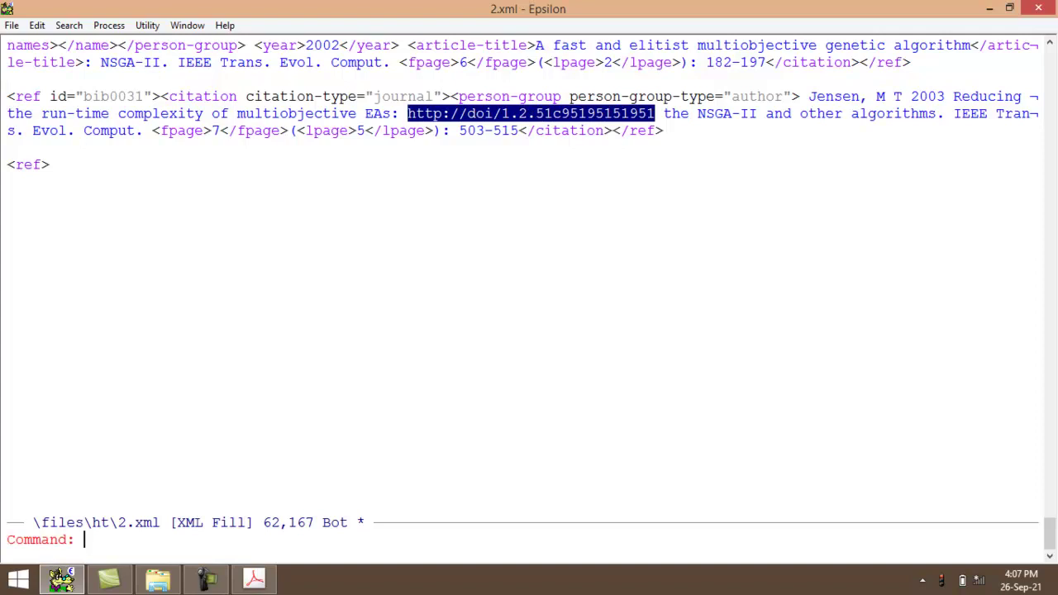
pyautogui.write('d')
pyautogui.press('Return')
pyautogui.press('Left')
pyautogui.press('Left')
pyautogui.press('Left')
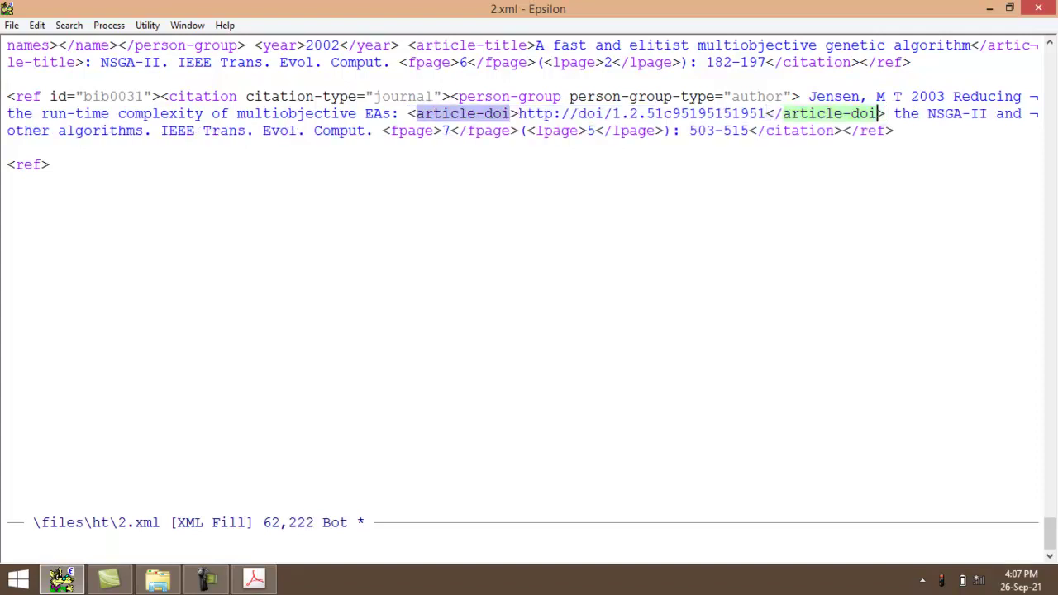
pyautogui.hotkey('ctrl', 'Left')
pyautogui.press('Left')
pyautogui.press('Left')
pyautogui.hotkey('ctrl', 'shift', 'Left')
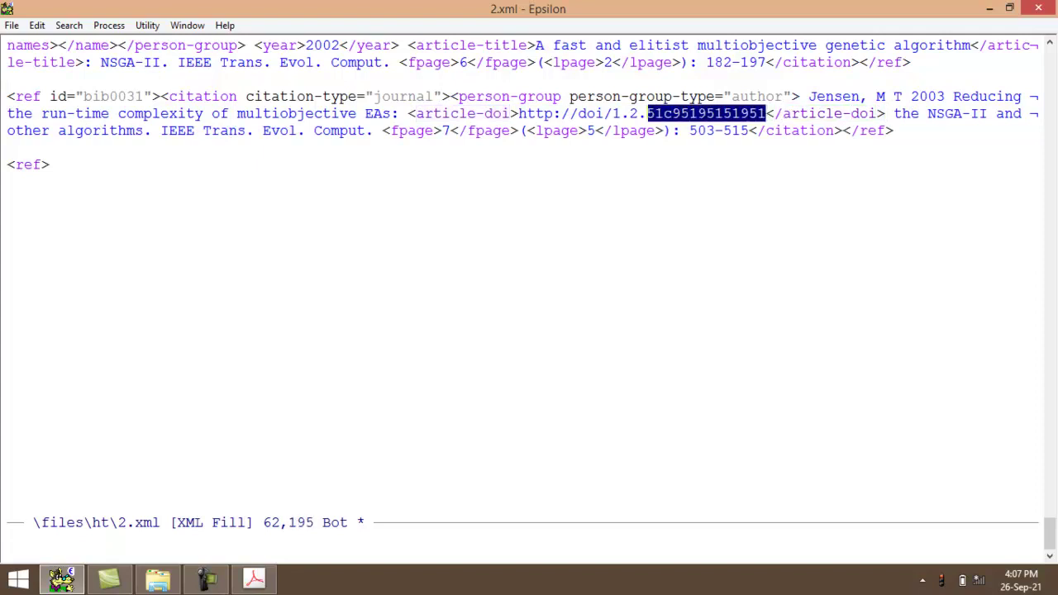
pyautogui.hotkey('ctrl', 'shift', 'Left')
pyautogui.hotkey('ctrl', 'shift', 'Left')
pyautogui.hotkey('ctrl', 'shift', 'Left')
pyautogui.hotkey('alt', 'x')
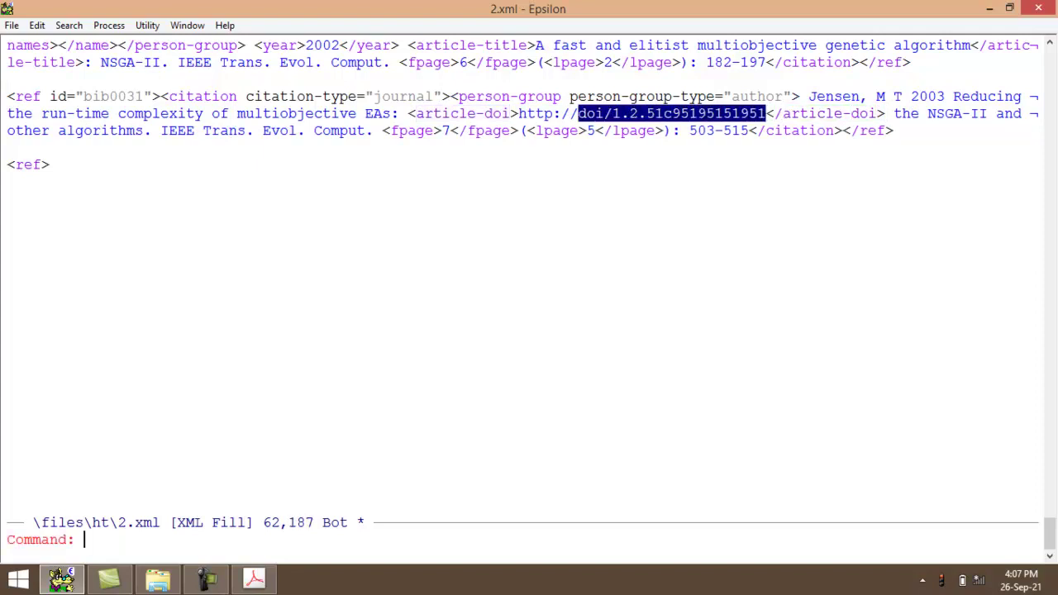
pyautogui.write('e')
pyautogui.press('Return')
# Copy the DOI text into the ext-link's href attribute
pyautogui.click(535, 129)
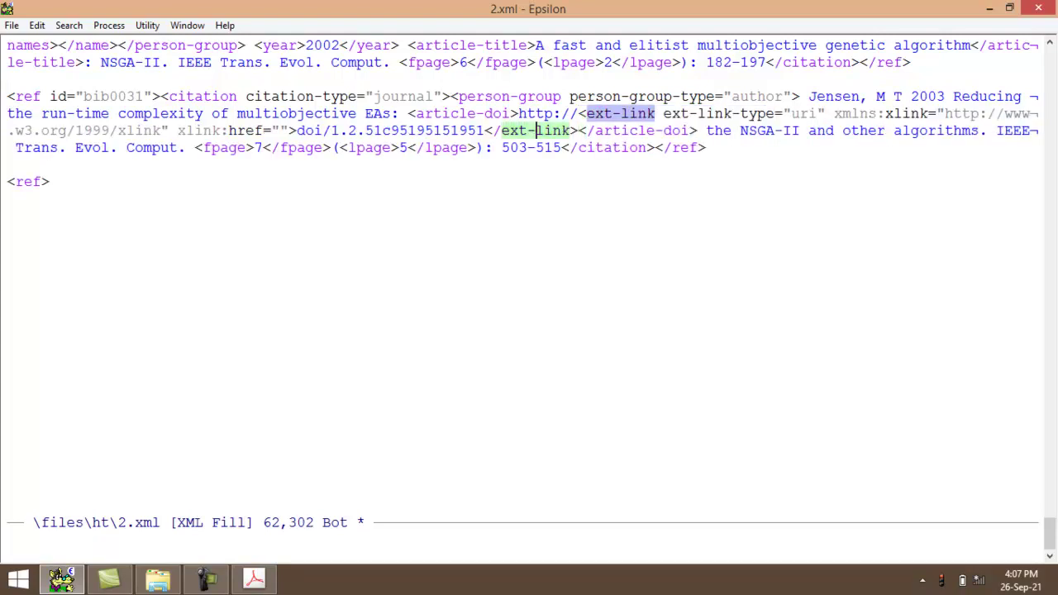
pyautogui.hotkey('ctrl', 'Left')
pyautogui.press('Left')
pyautogui.press('Left')
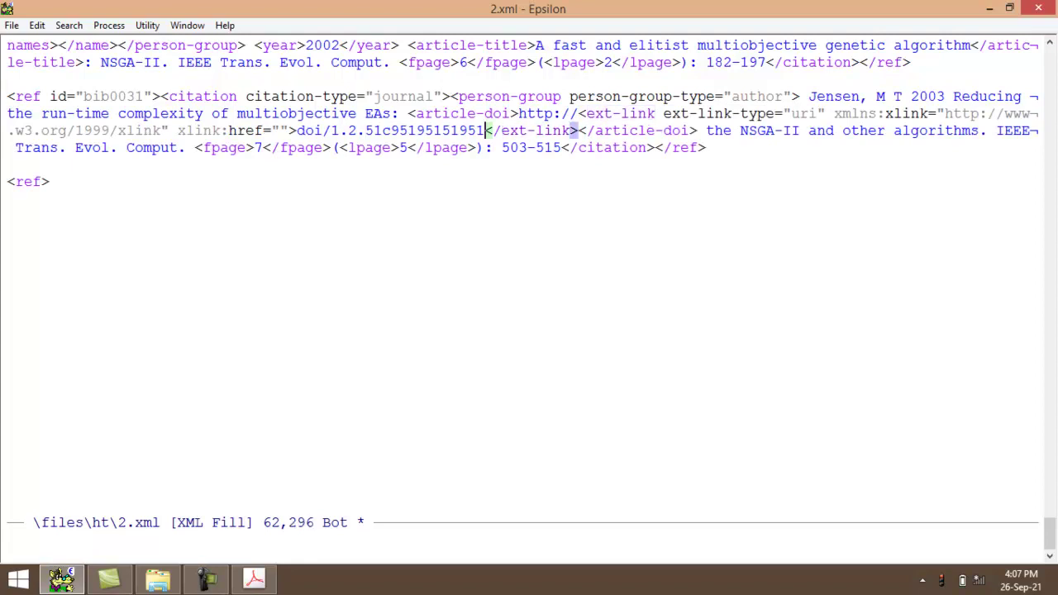
pyautogui.hotkey('ctrl', 'shift', 'Left')
pyautogui.hotkey('ctrl', 'shift', 'Left')
pyautogui.hotkey('ctrl', 'shift', 'Left')
pyautogui.hotkey('ctrl', 'shift', 'Left')
pyautogui.hotkey('alt', 'w')
pyautogui.press('Left')
pyautogui.press('Left')
pyautogui.hotkey('ctrl', 'y')
pyautogui.hotkey('ctrl', 'Right')
pyautogui.hotkey('ctrl', 'Right')
# Select the full author name with initials for name tagging
pyautogui.hotkey('ctrl', 'Right')
pyautogui.hotkey('ctrl', 'Right')
pyautogui.hotkey('ctrl', 'Right')
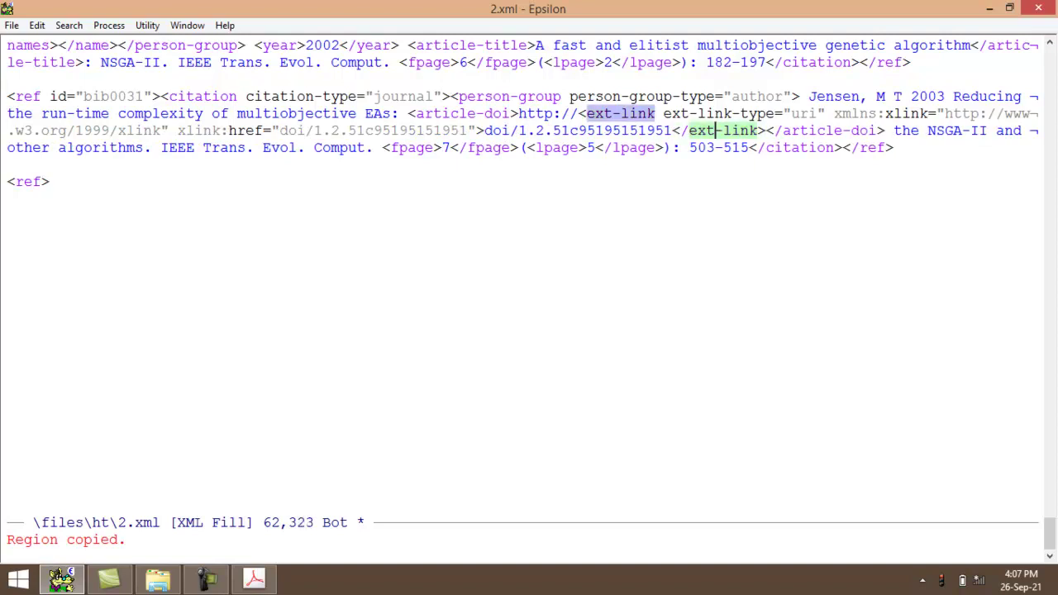
pyautogui.press('Home')
pyautogui.hotkey('ctrl', 'Right')
pyautogui.hotkey('ctrl', 'Right')
pyautogui.hotkey('ctrl', 'Right')
pyautogui.hotkey('ctrl', 'Right')
pyautogui.hotkey('ctrl', 'Right')
pyautogui.hotkey('ctrl', 'Right')
pyautogui.hotkey('ctrl', 'Right')
pyautogui.hotkey('ctrl', 'Right')
pyautogui.hotkey('ctrl', 'Right')
pyautogui.hotkey('ctrl', 'shift', 'Left')
pyautogui.hotkey('ctrl', 'shift', 'Left')
pyautogui.hotkey('alt', 'x')
# Wrap the author in name tags and tag the surname with command s
pyautogui.write('t')
pyautogui.press('Return')
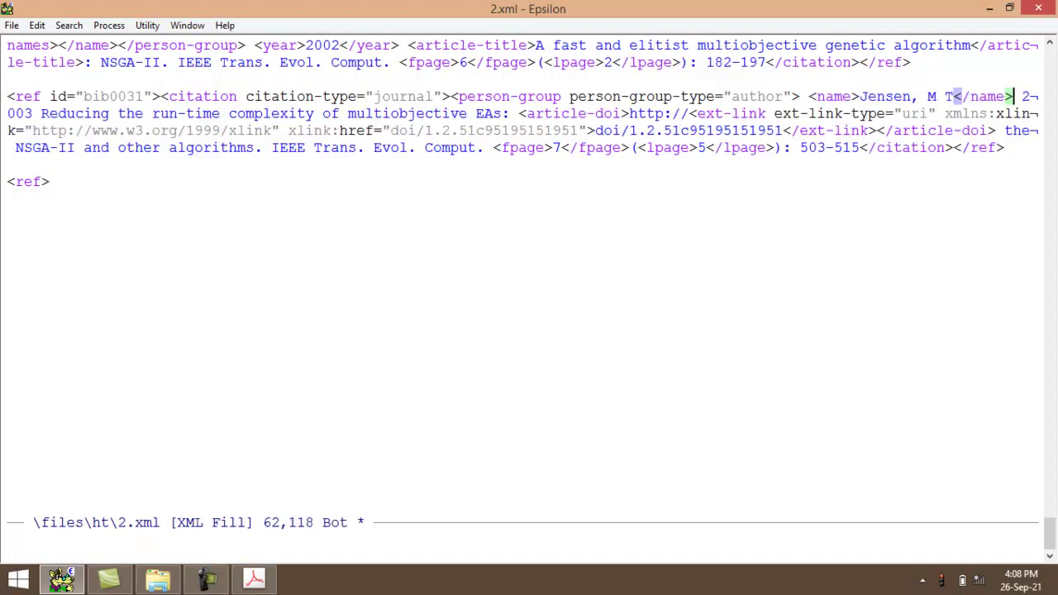
pyautogui.hotkey('ctrl', 'Left')
pyautogui.hotkey('ctrl', 'Left')
pyautogui.hotkey('ctrl', 'Left')
pyautogui.hotkey('ctrl', 'shift', 'Right')
pyautogui.hotkey('alt', 'x')
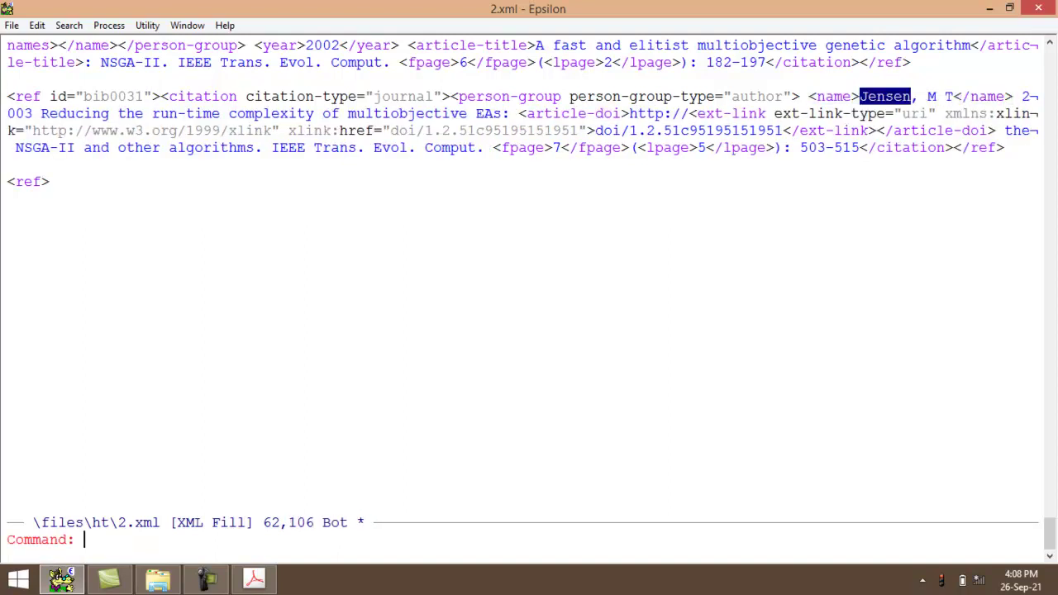
pyautogui.write('s')
pyautogui.press('Return')
# Tag the initials as given-names and type '</' to close the person-group
pyautogui.press('Right')
pyautogui.press('Right')
pyautogui.press('Right')
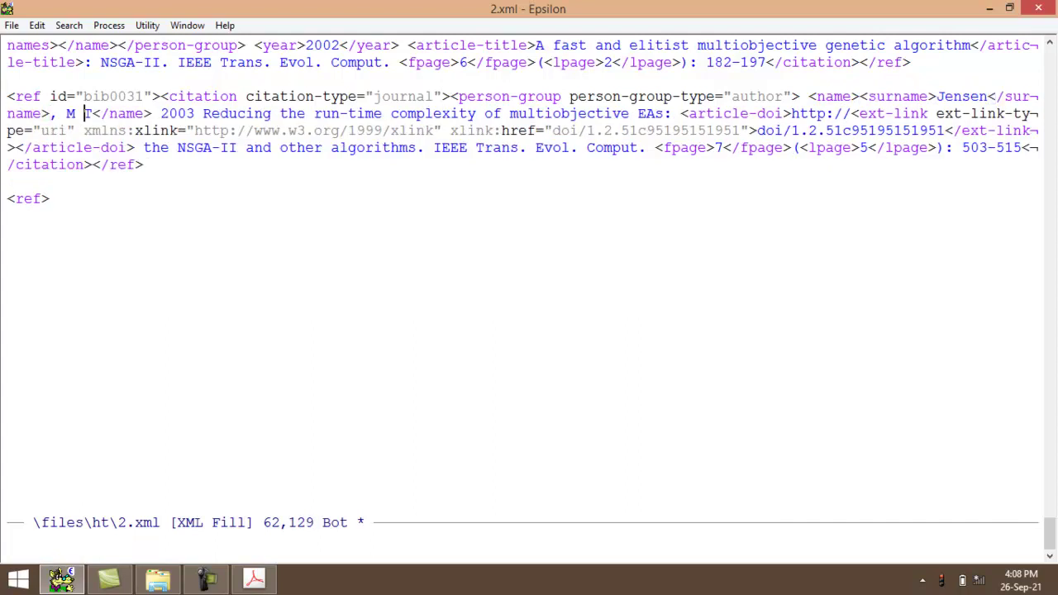
pyautogui.hotkey('ctrl', 'shift', 'Right')
pyautogui.hotkey('ctrl', 'shift', 'Right')
pyautogui.hotkey('alt', 'x')
pyautogui.write('b')
pyautogui.press('BackSpace')
pyautogui.write('g')
pyautogui.press('Return')
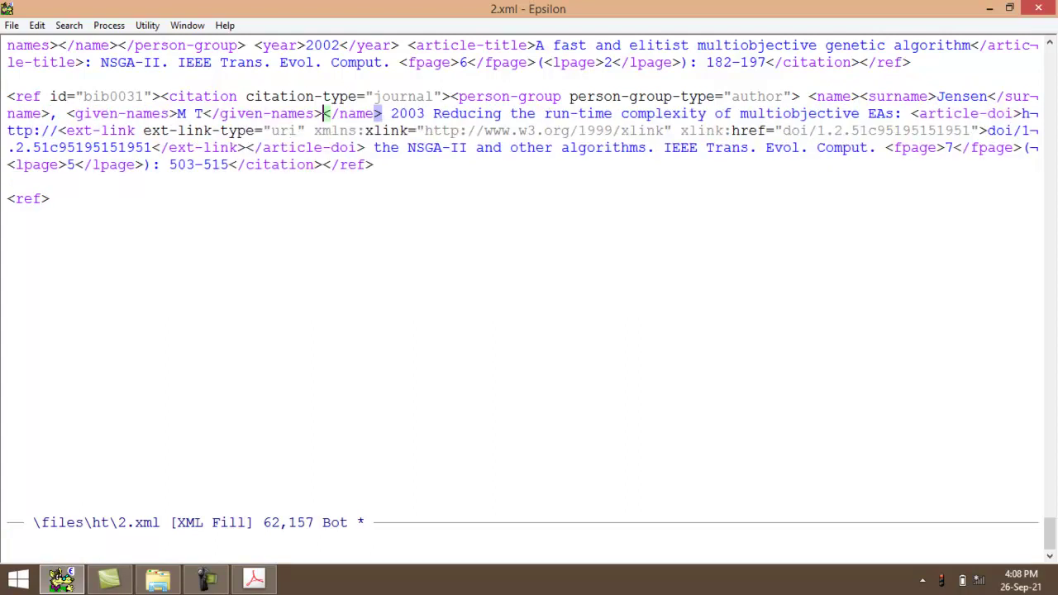
pyautogui.press('Right')
pyautogui.press('Right')
pyautogui.press('Right')
pyautogui.write('</')
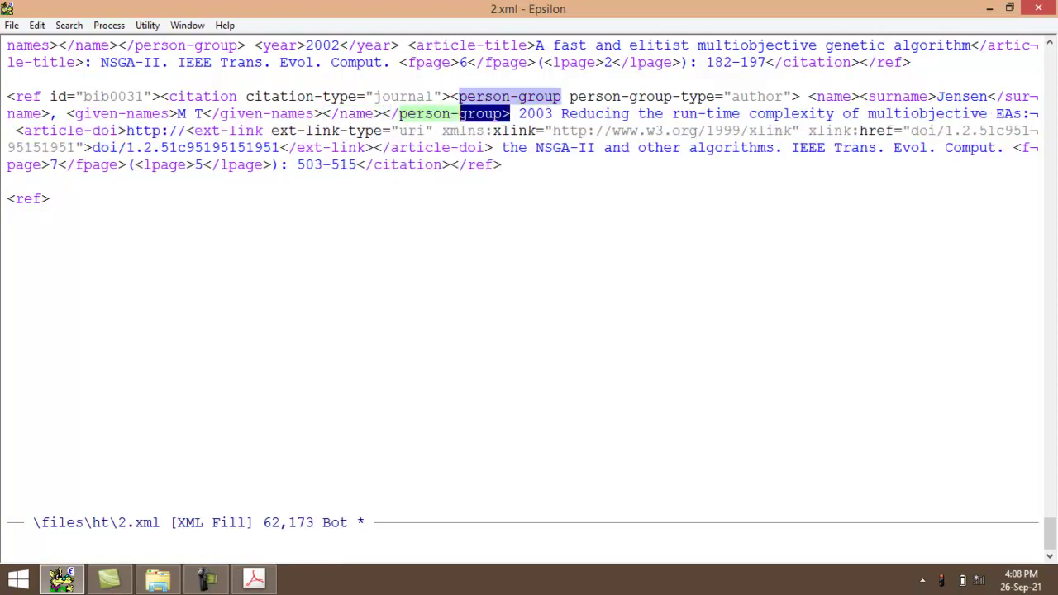
# Tag 2003 as year and 'Reducing the run-time complexity of multiobjective EAs' as article-title
pyautogui.doubleClick(536, 114)
pyautogui.hotkey('alt', 'x')
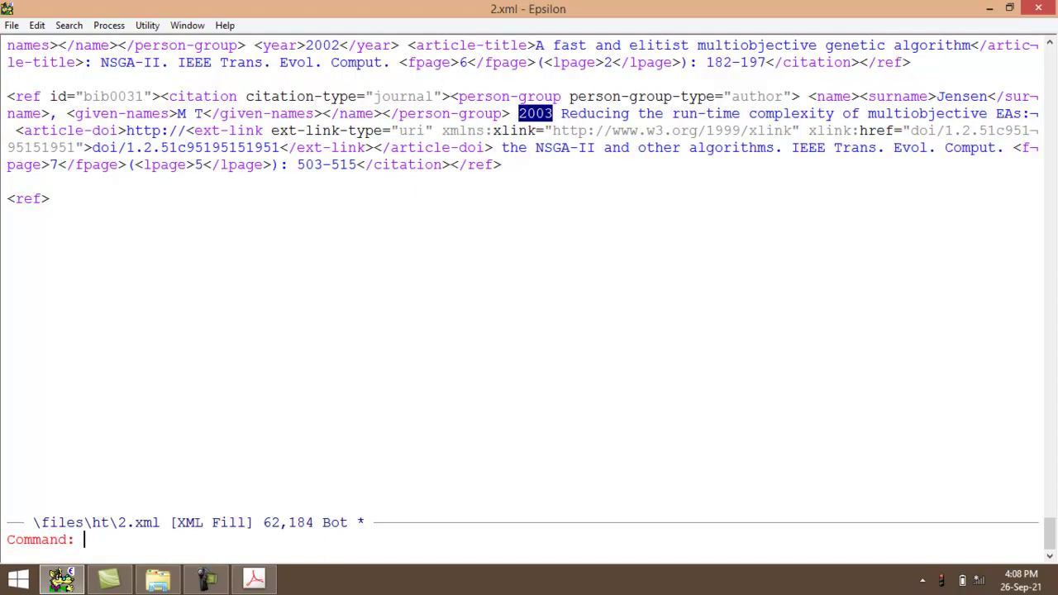
pyautogui.write('y')
pyautogui.press('Return')
pyautogui.hotkey('ctrl', 'shift', 'Right')
pyautogui.hotkey('ctrl', 'shift', 'Right')
pyautogui.hotkey('ctrl', 'shift', 'Right')
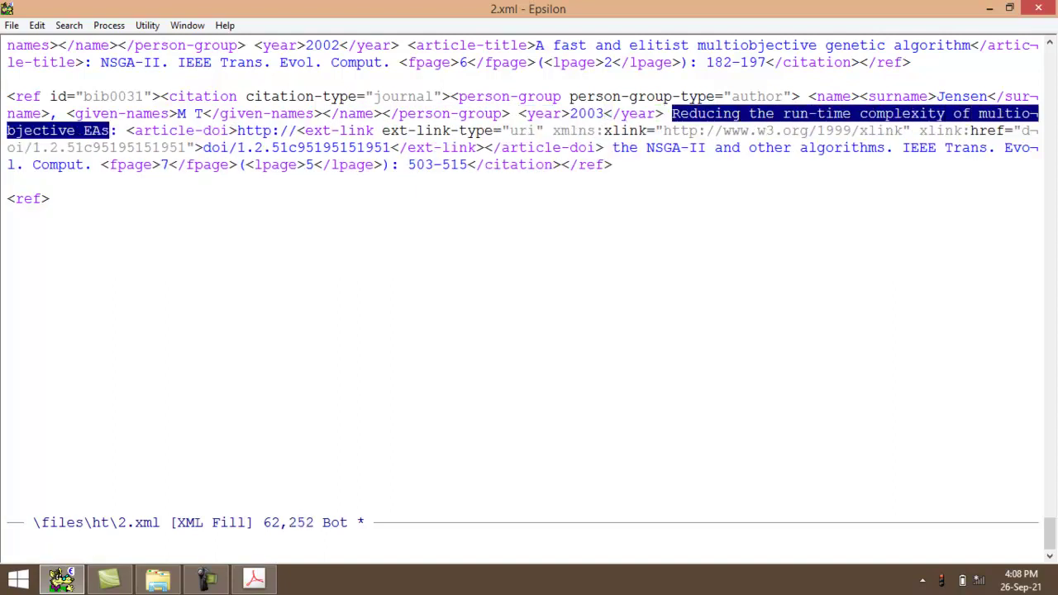
pyautogui.write('a')
pyautogui.press('Return')
pyautogui.press('Left')
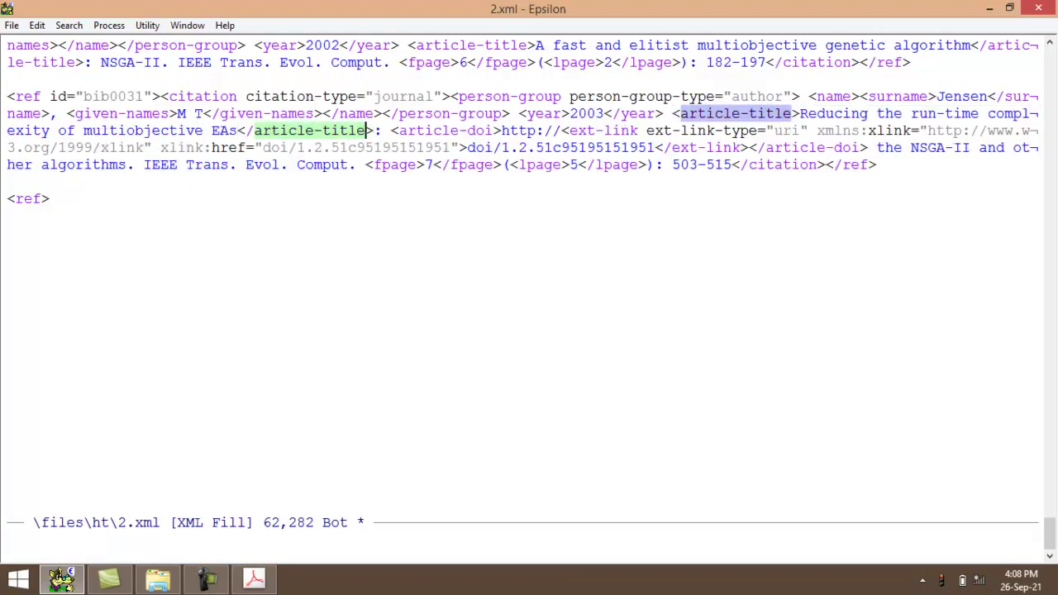
# Jump to the top of 2.xml to review bib001's tags
pyautogui.hotkey('ctrl', 'Home')
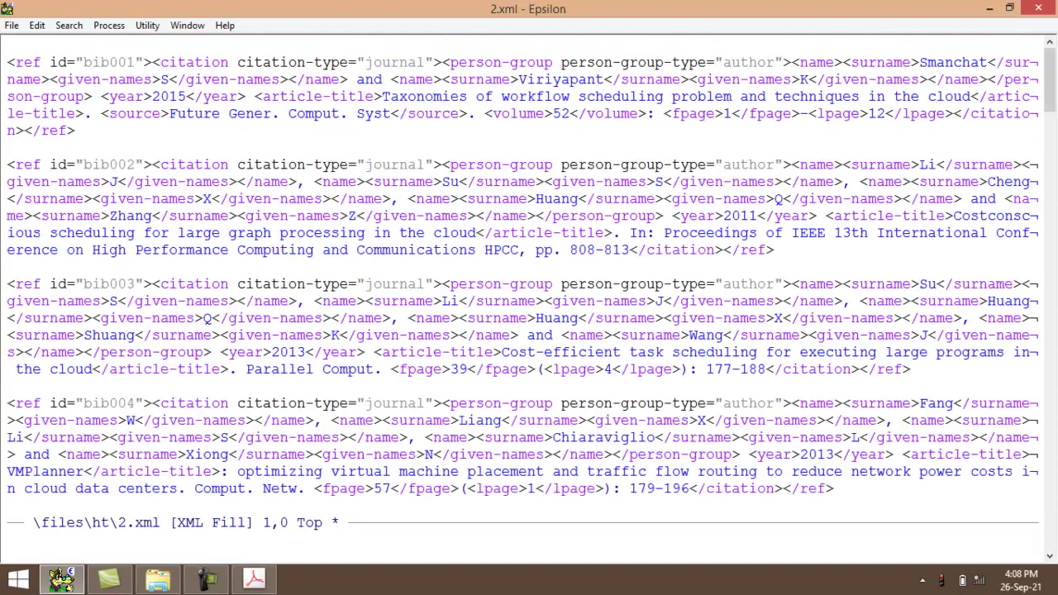